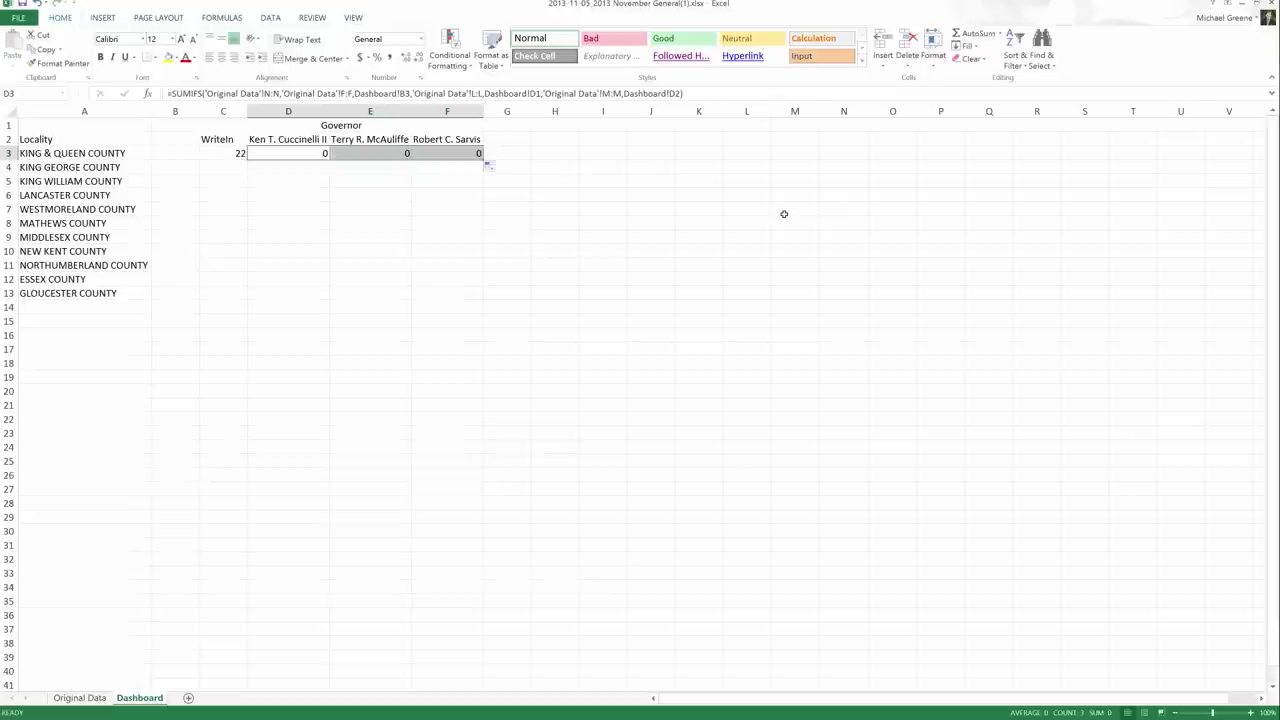
Step: Compare the SUMIFS formula in C3 with the one in D3 to see which references differ
click(217, 153)
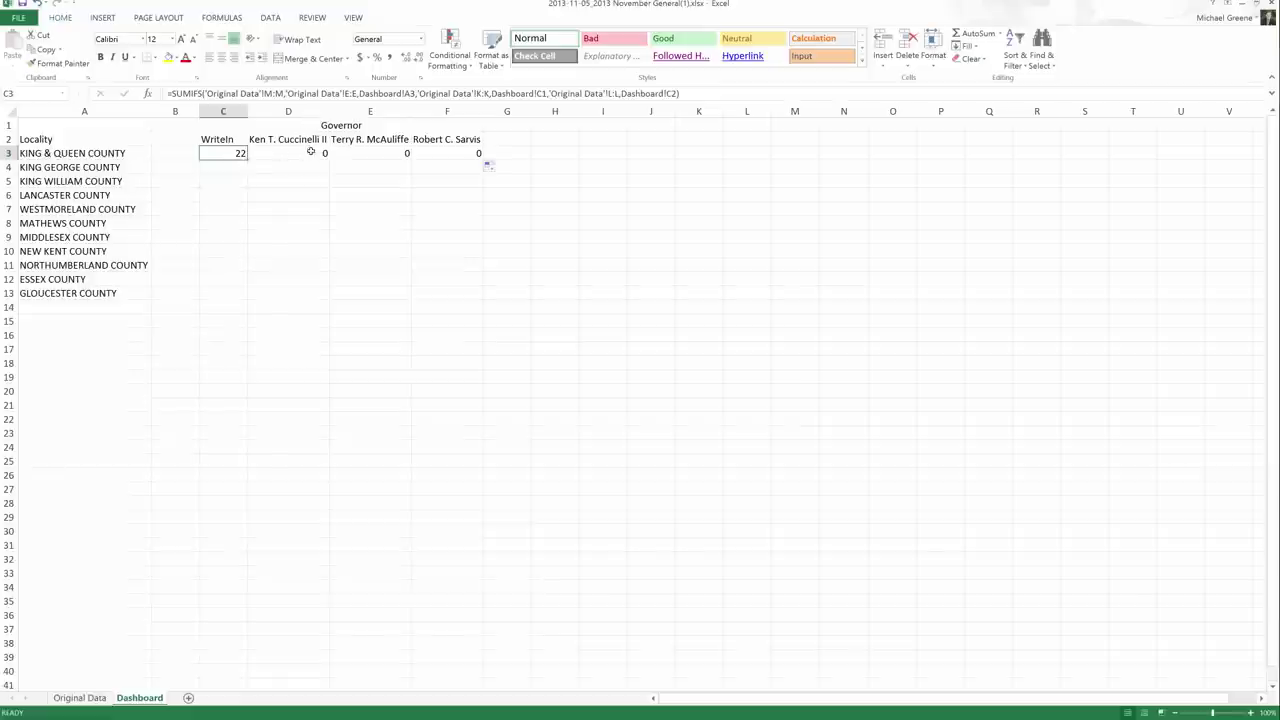
click(309, 153)
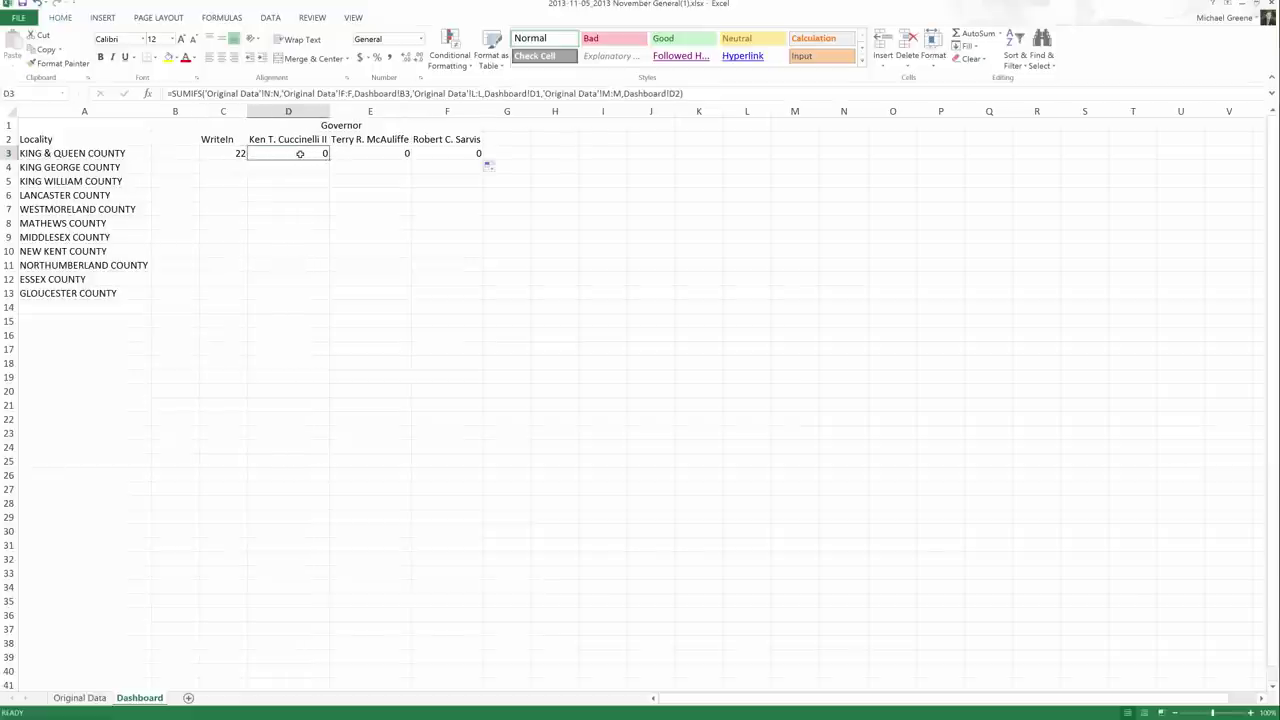
double_click(297, 153)
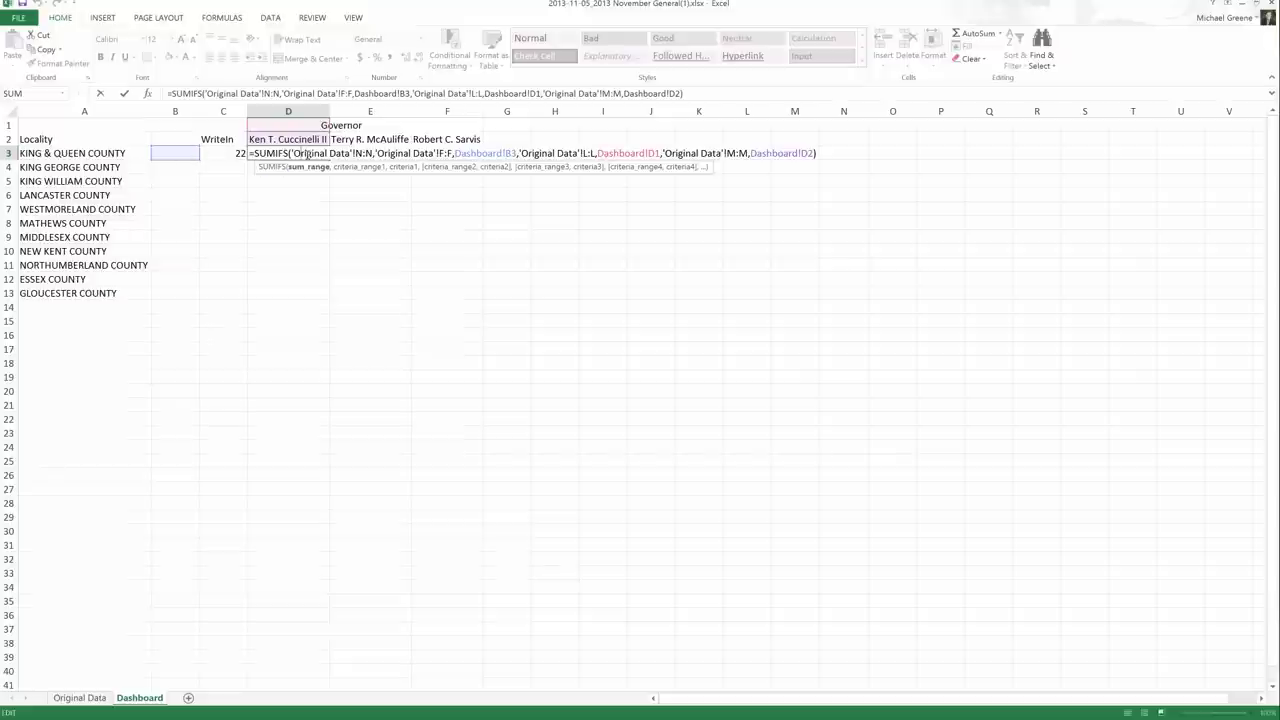
Step: Copy the SUMIFS formula from C3 into cells E9, H5 and F17
click(232, 153)
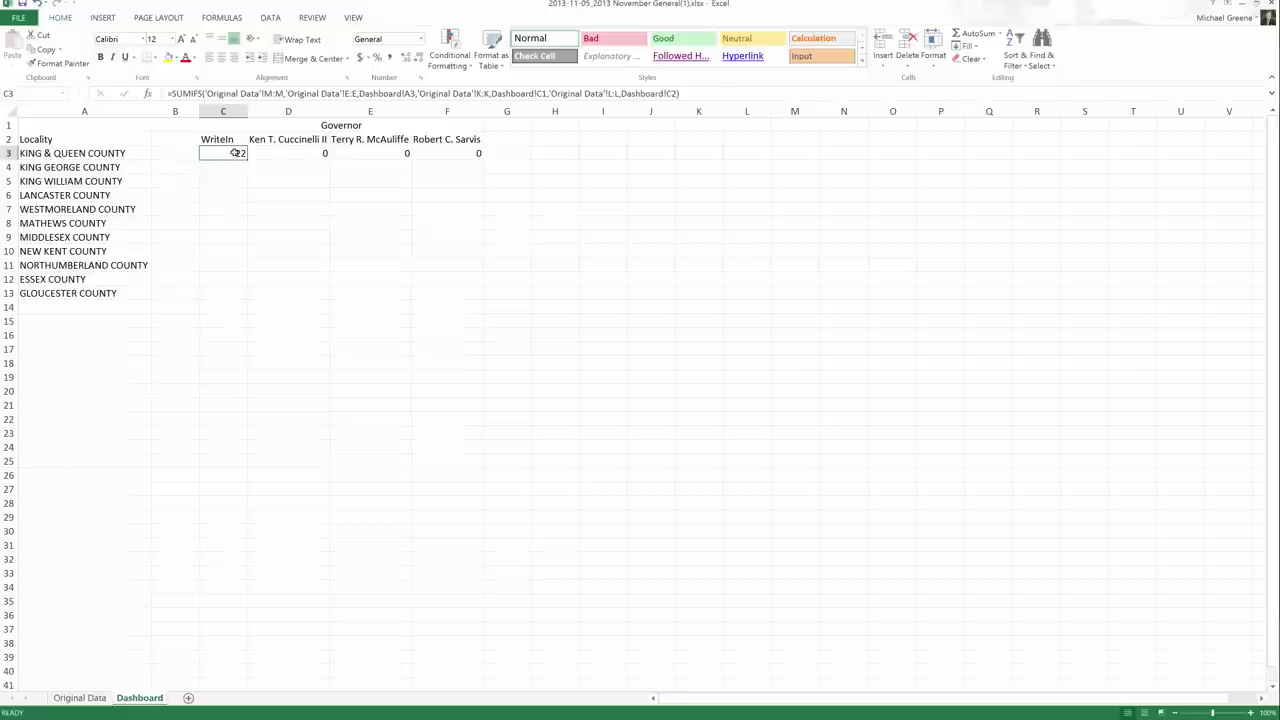
key(ctrl+c)
click(345, 233)
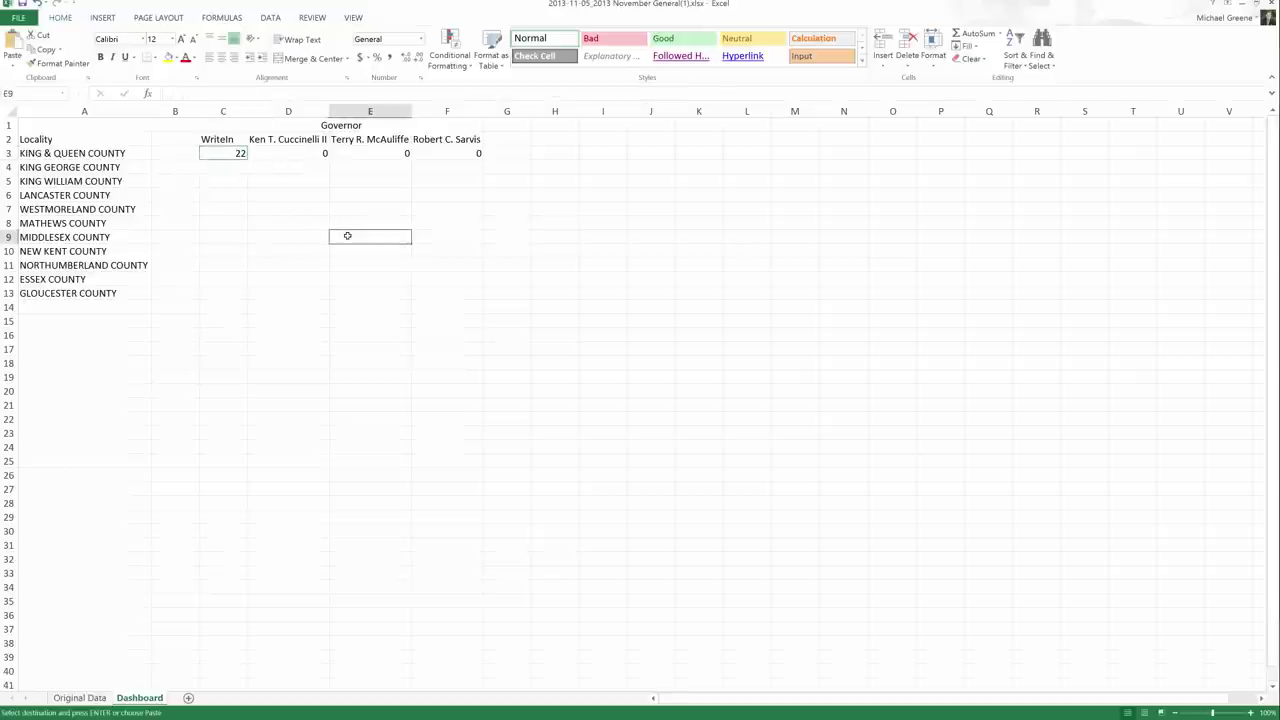
key(ctrl+v)
click(558, 182)
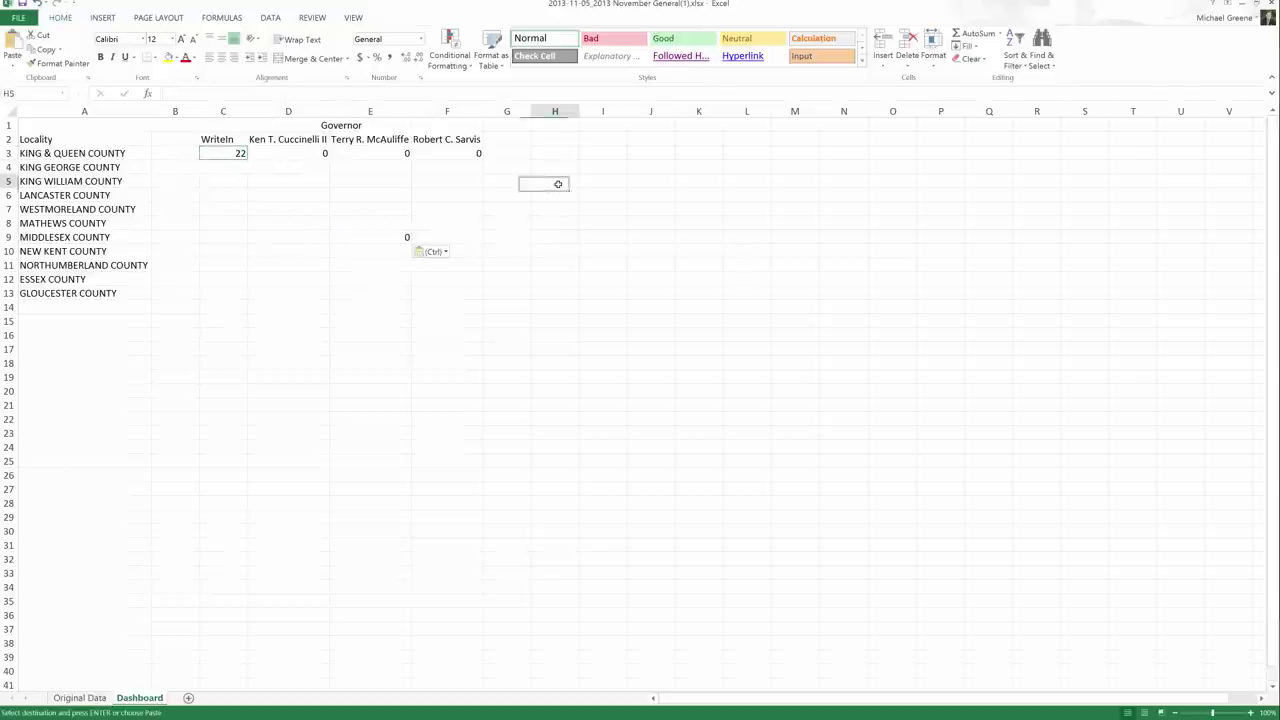
key(ctrl+v)
click(452, 347)
key(ctrl+v)
Step: Examine how the references shift between the formulas in C3, E9, F17 and H5
double_click(238, 154)
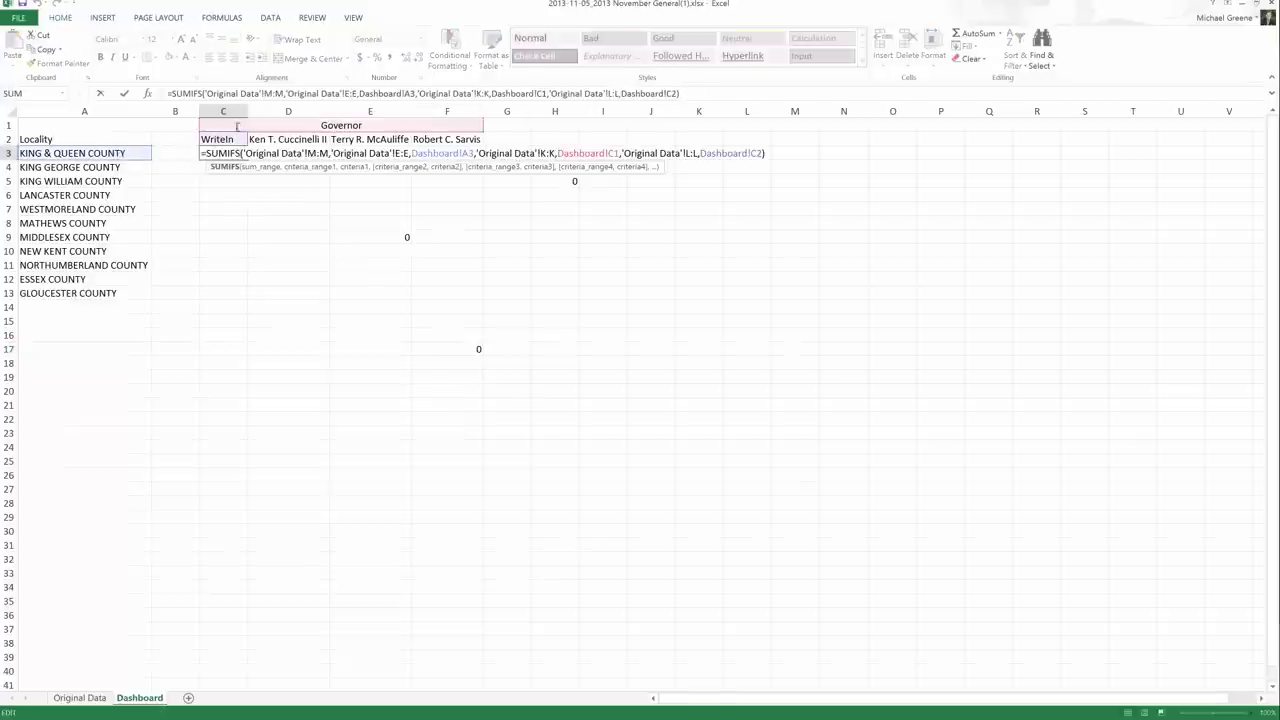
double_click(380, 237)
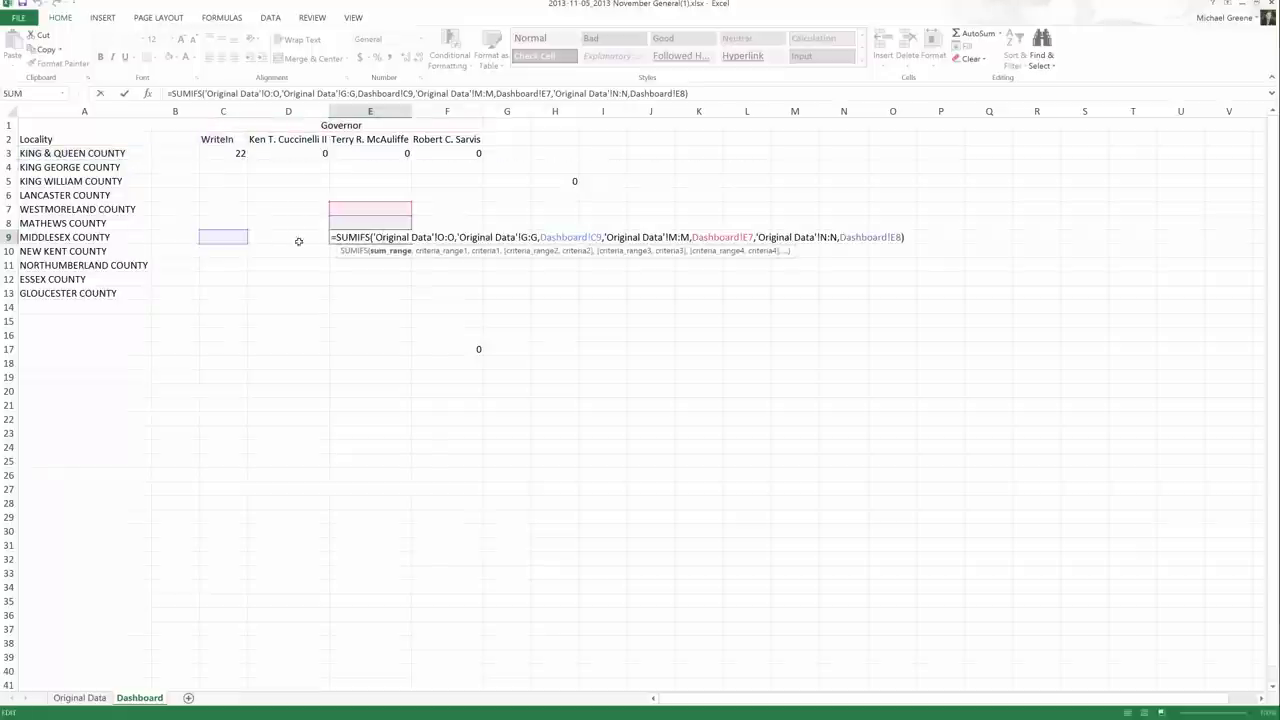
double_click(471, 349)
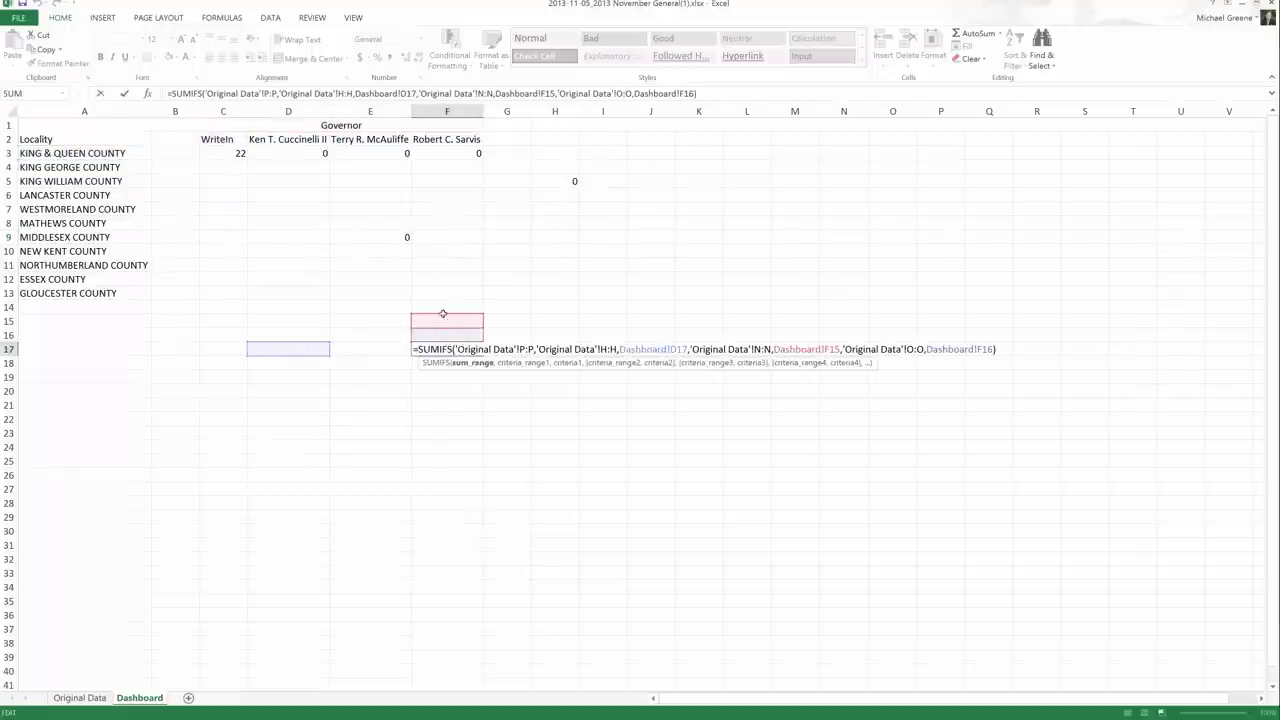
double_click(549, 182)
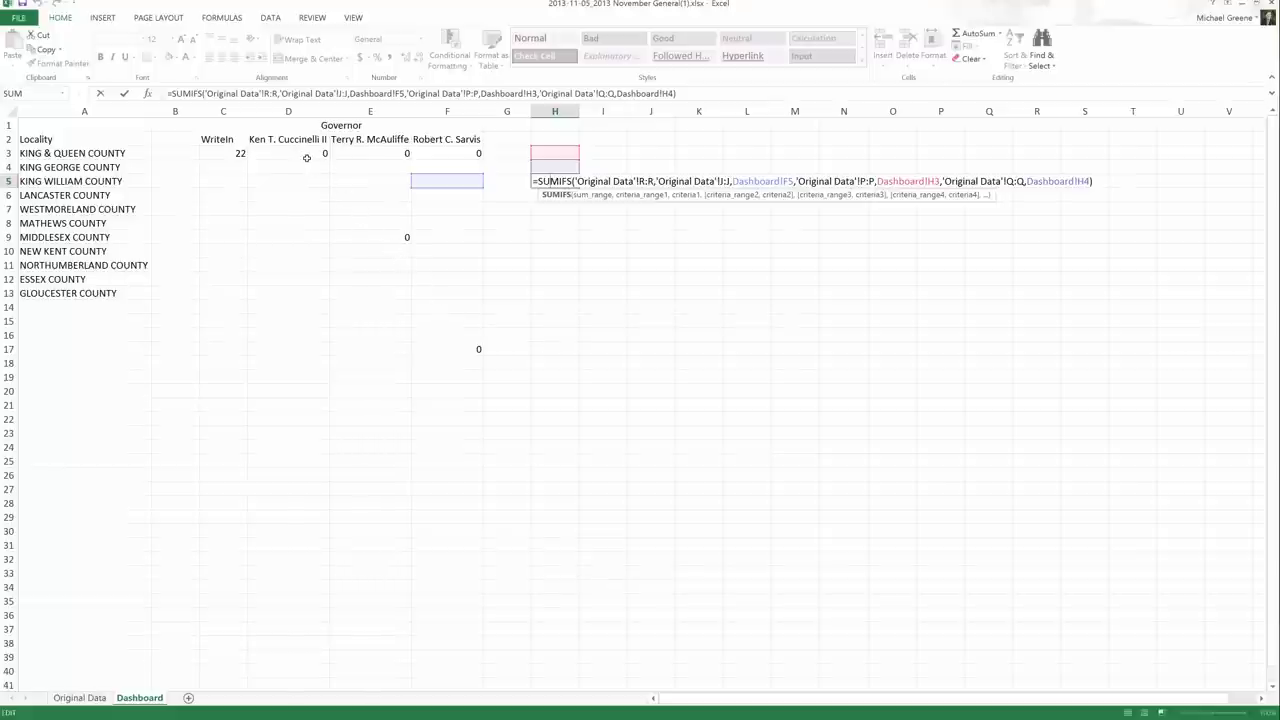
Step: Clear the formulas from D3:G20 and from cell H5, keeping only the C3 formula
drag(307, 157, 525, 385)
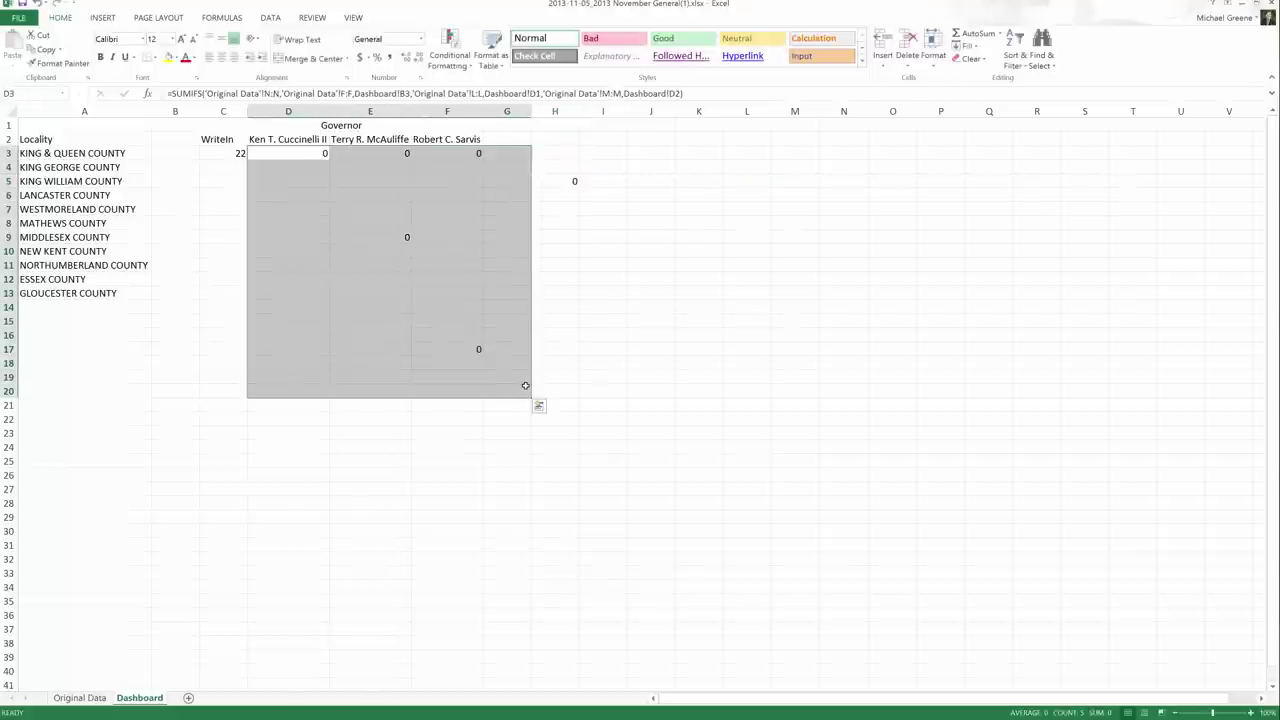
key(Delete)
click(545, 181)
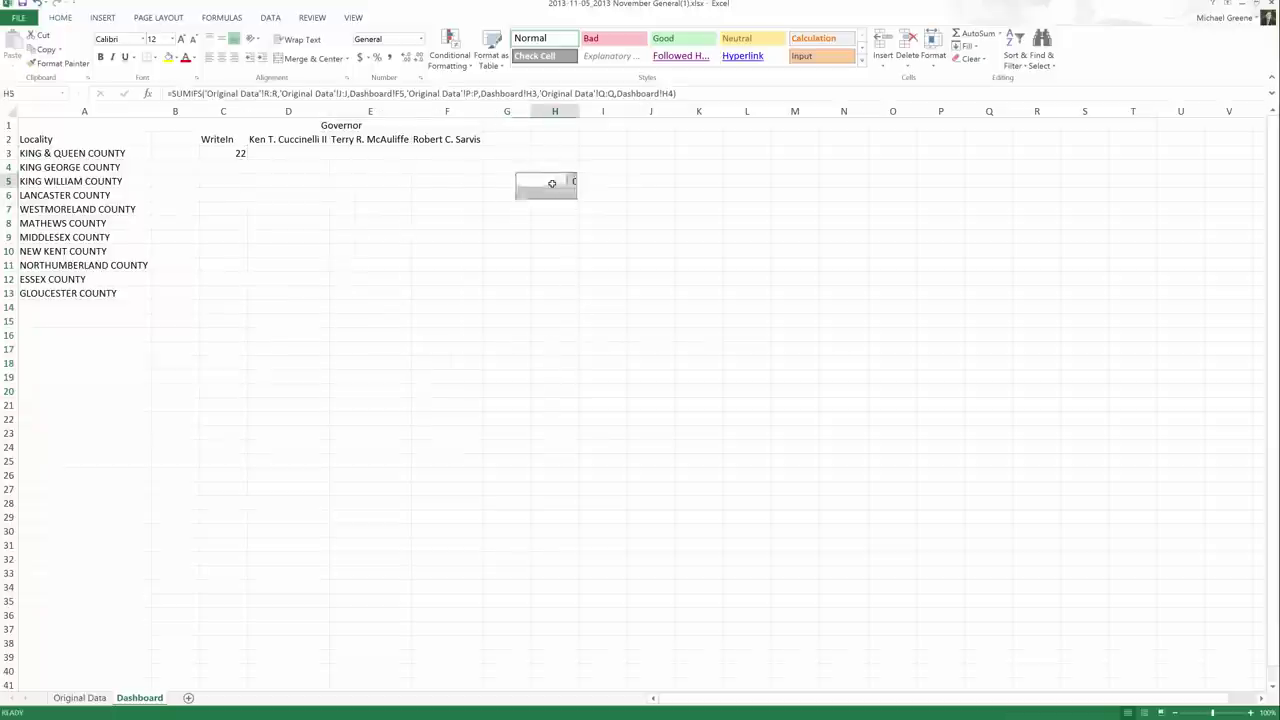
key(Delete)
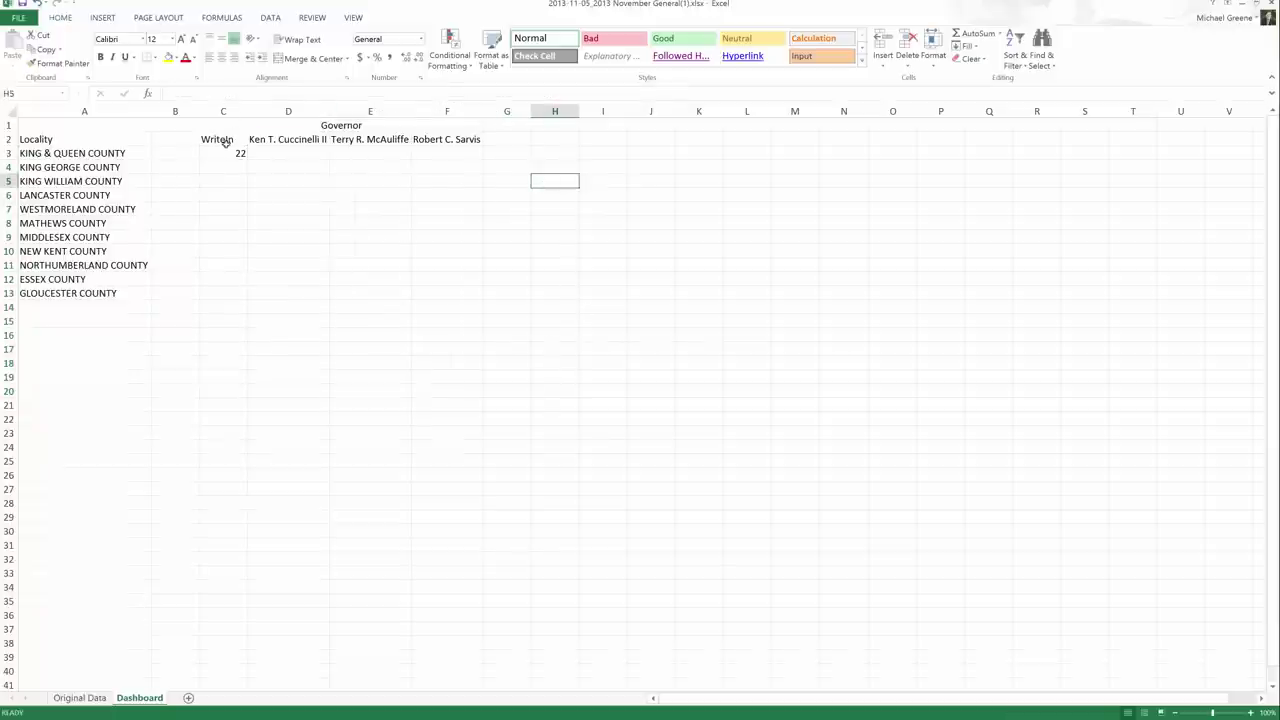
Step: Fill the SUMIFS formula from C3 across into D3
click(233, 152)
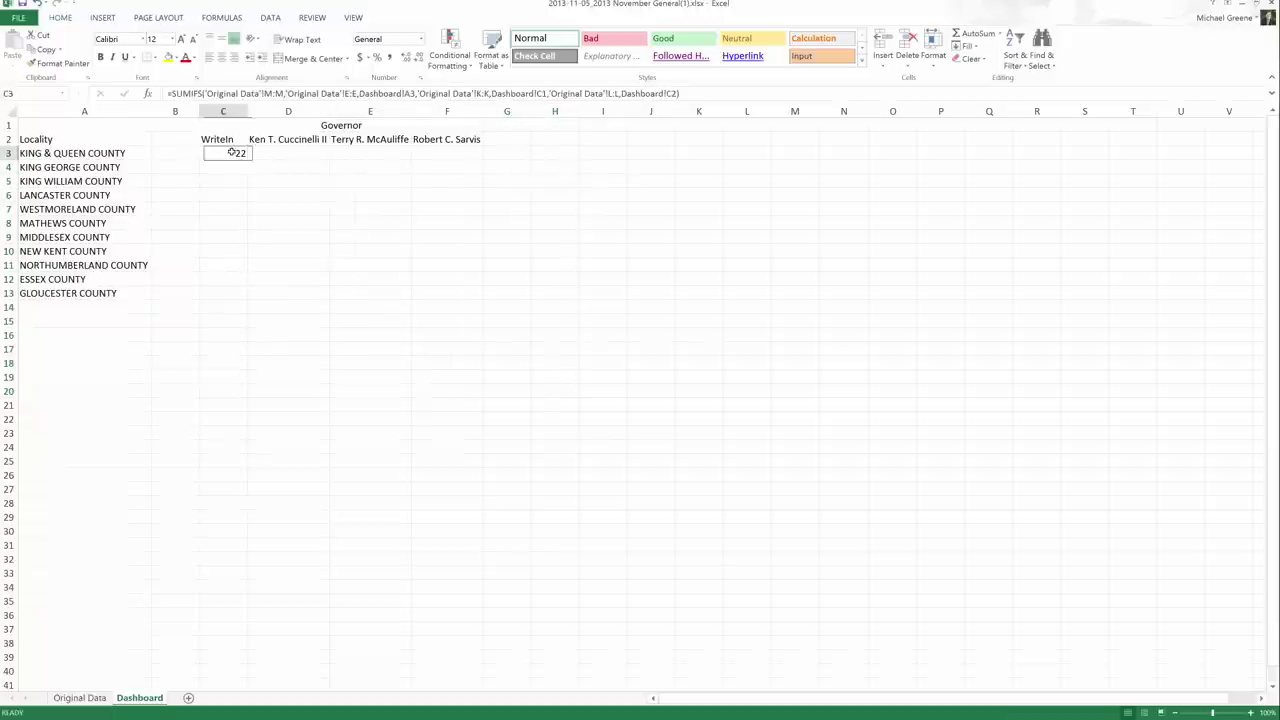
click(287, 151)
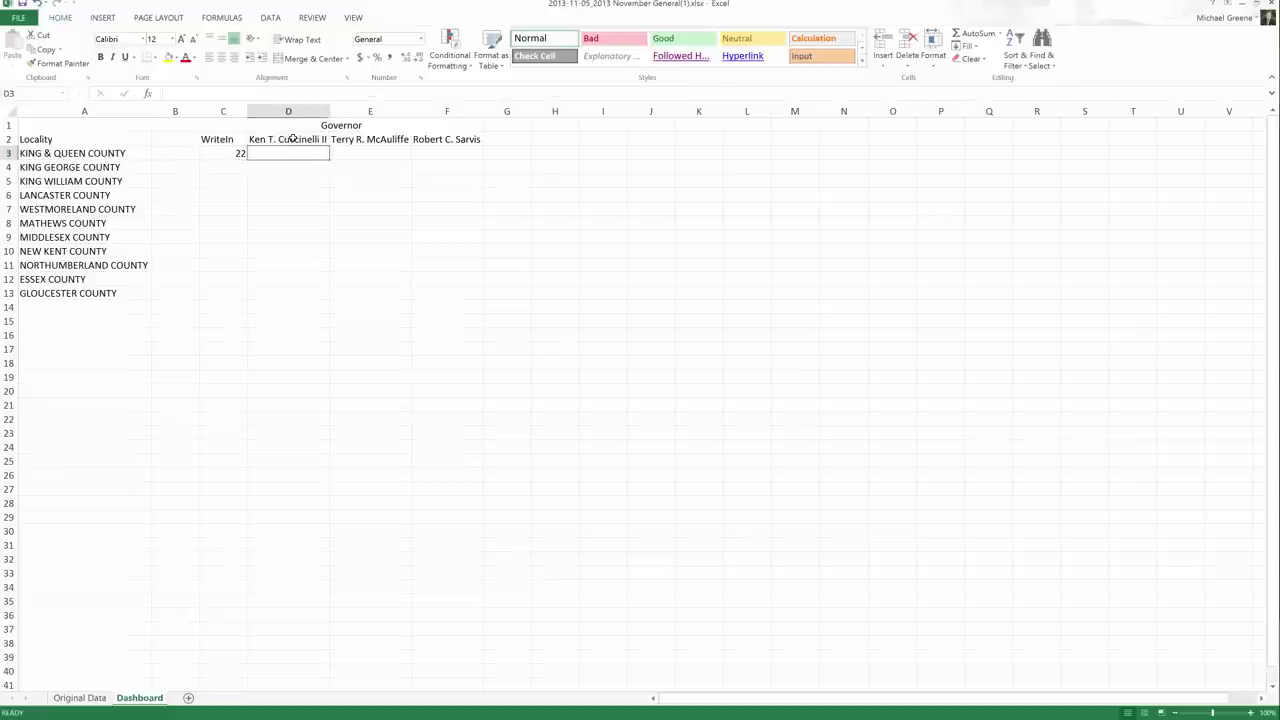
click(140, 153)
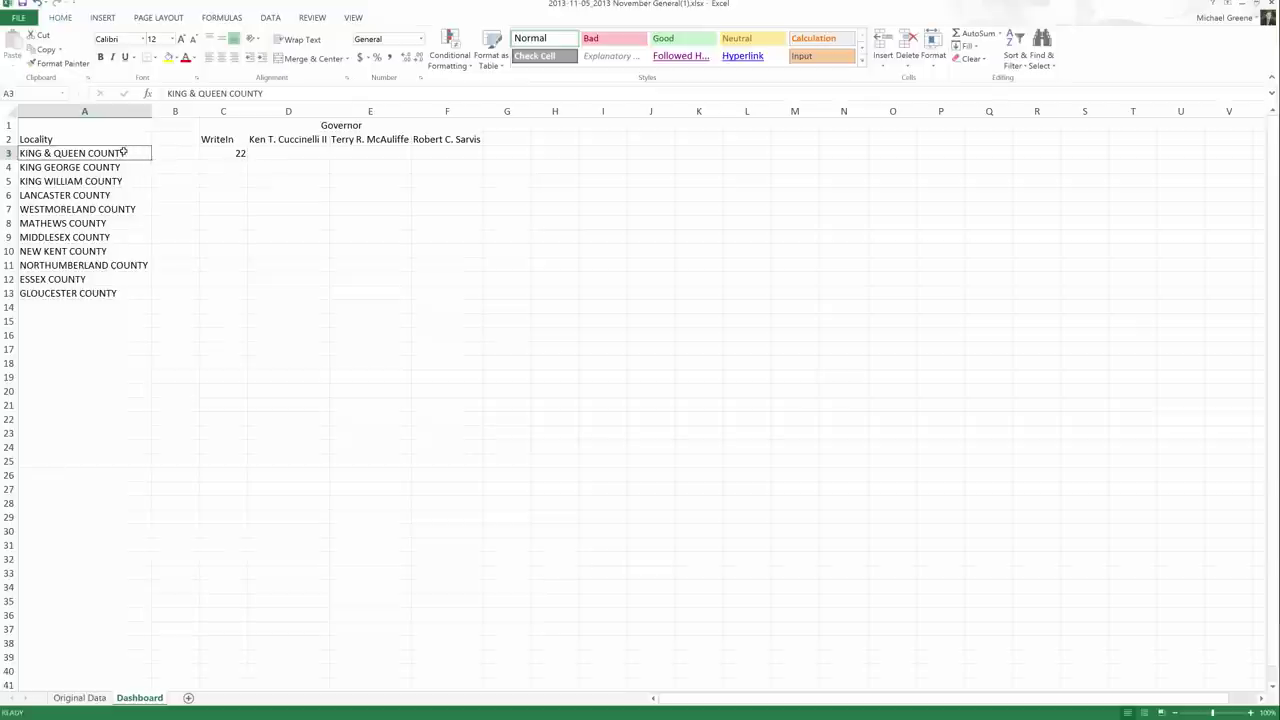
click(312, 127)
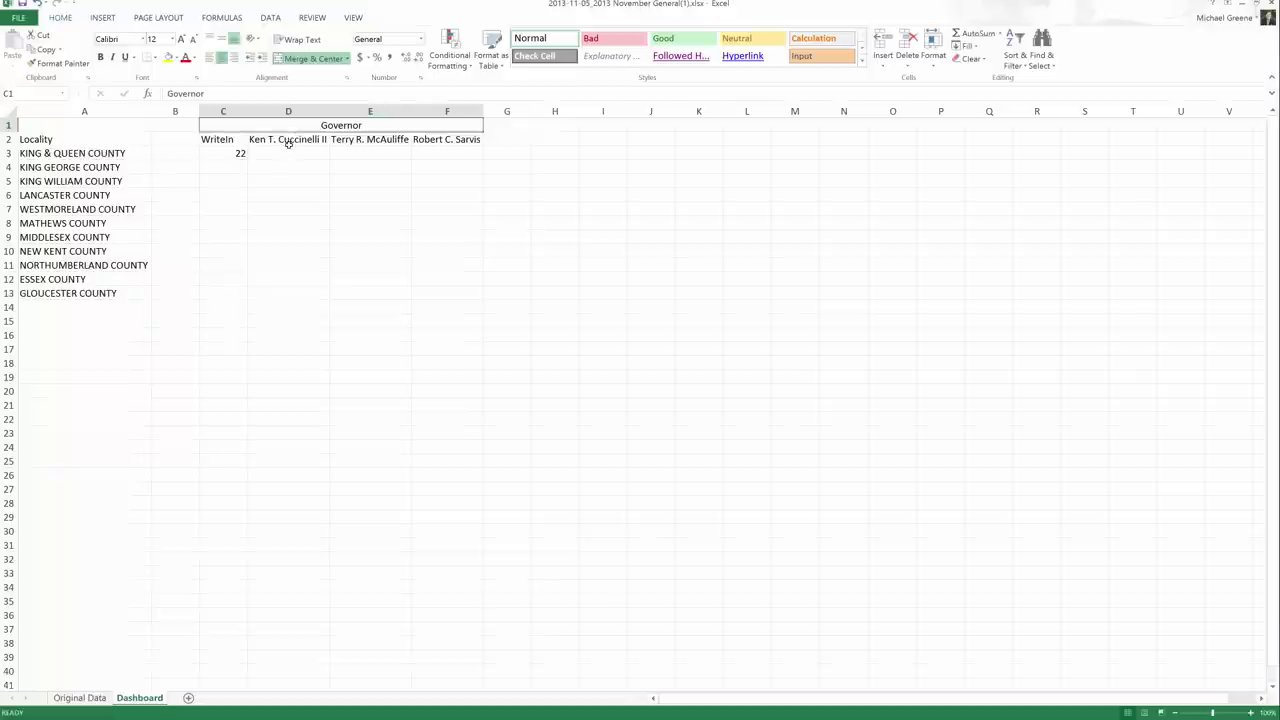
click(234, 152)
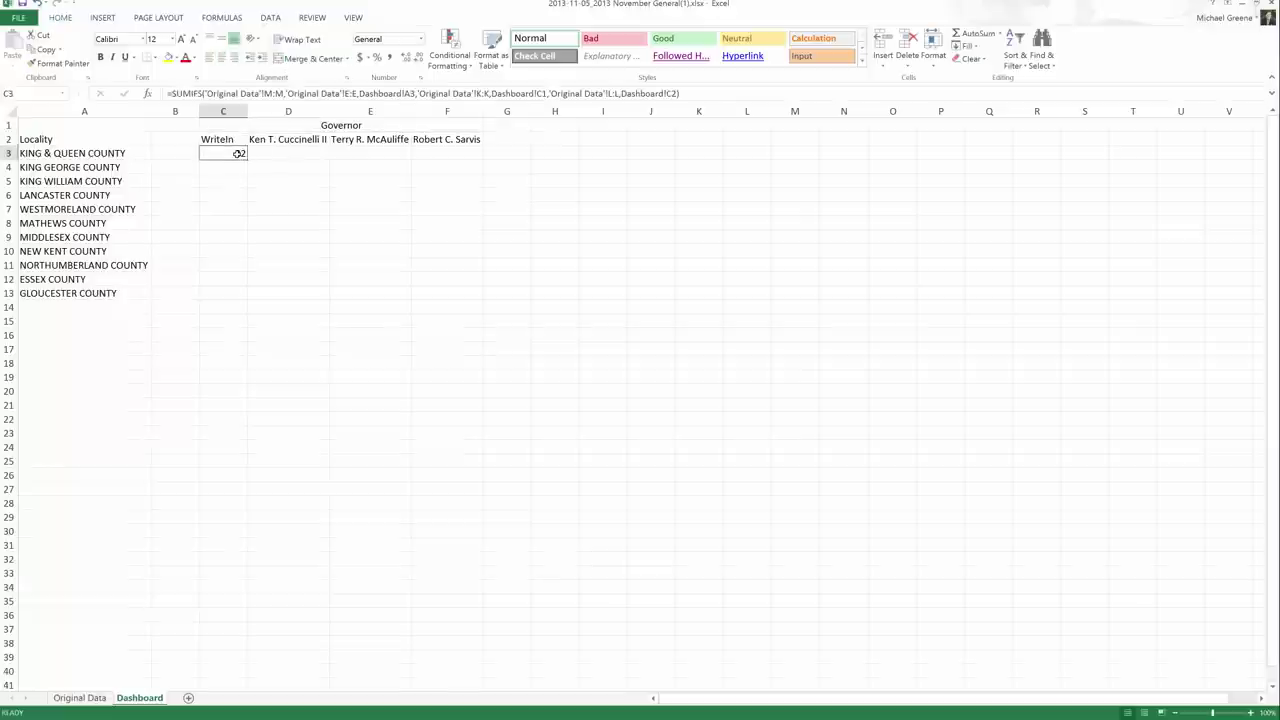
drag(245, 157, 291, 153)
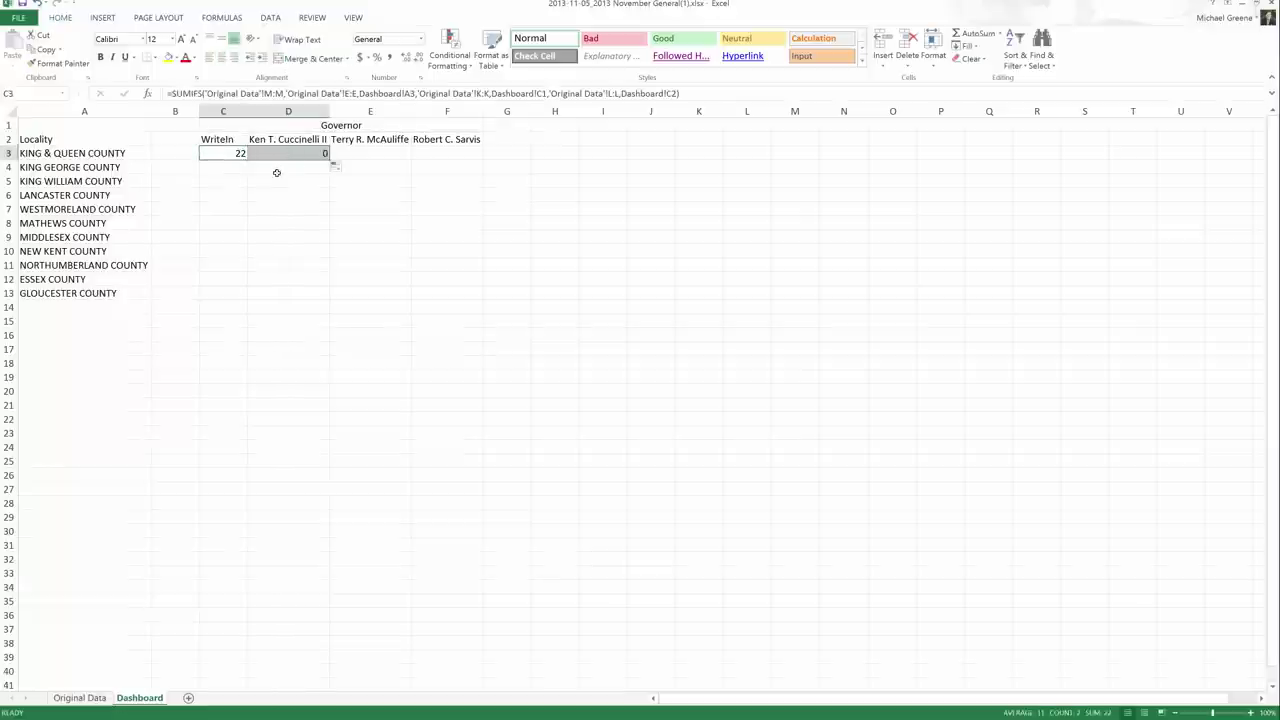
Step: Check the criteria ranges and criteria references in the D3 formula against those in the original C3 formula
click(278, 168)
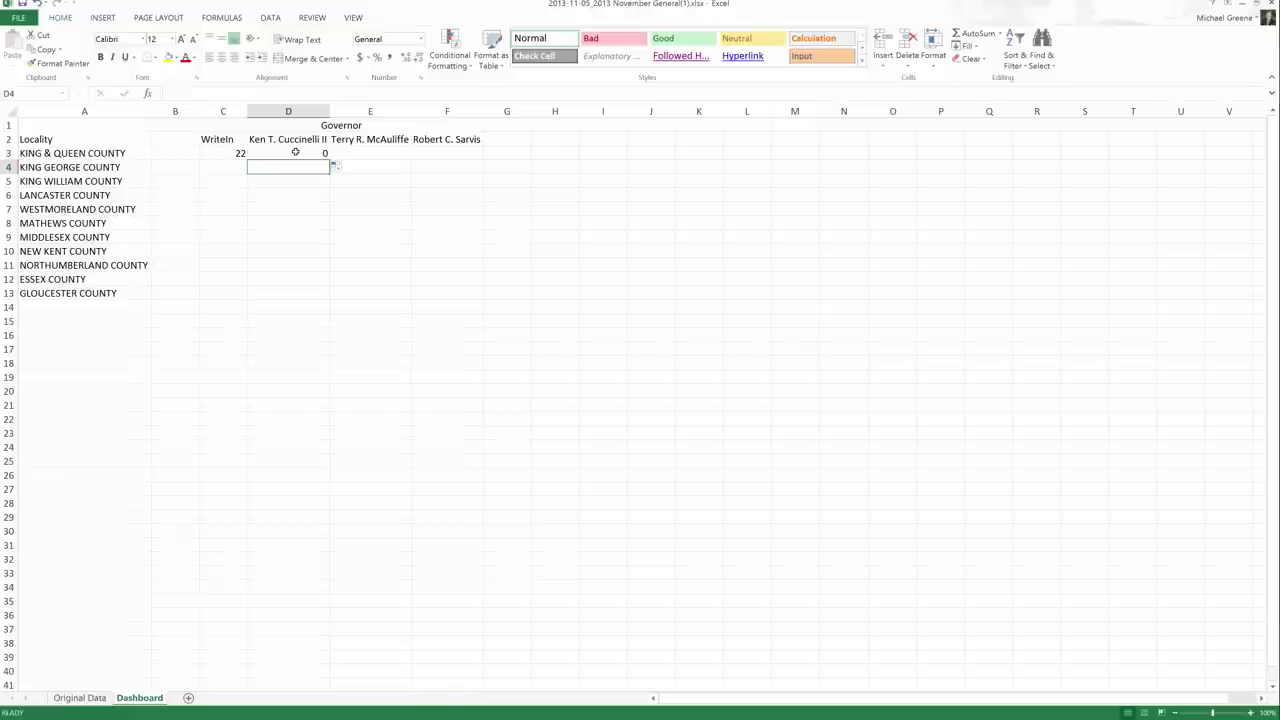
double_click(295, 152)
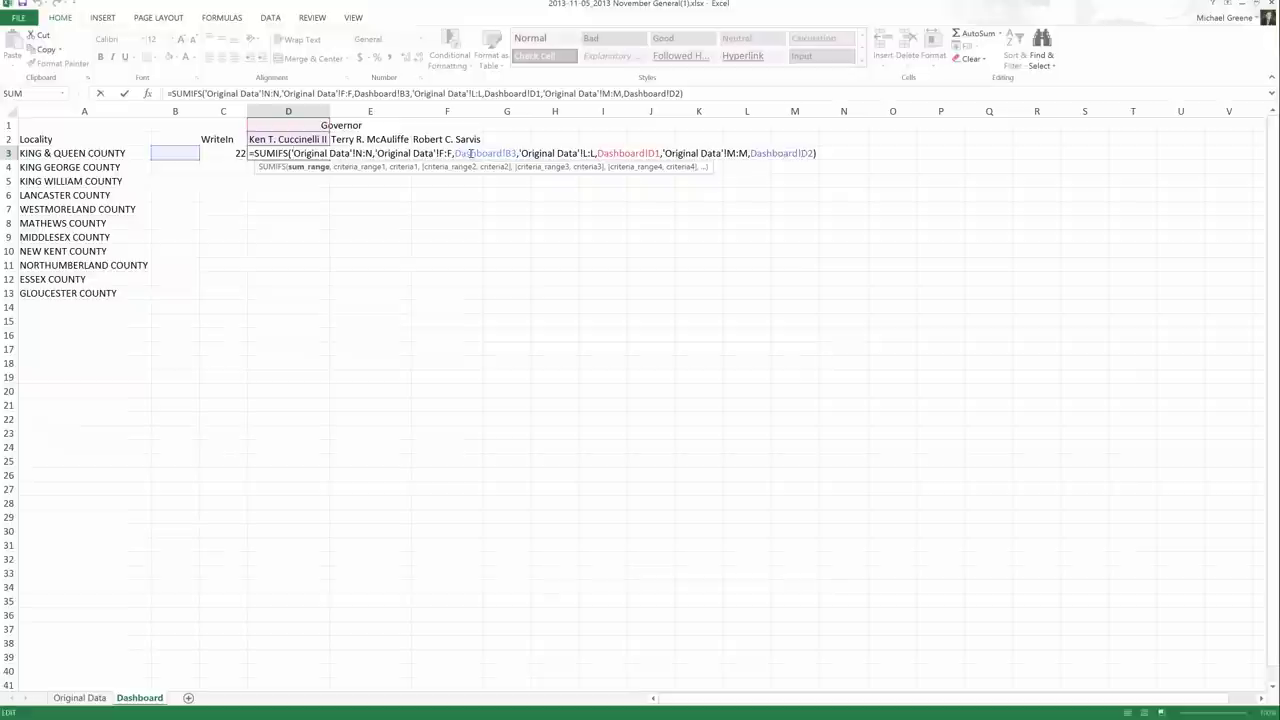
drag(377, 153, 448, 153)
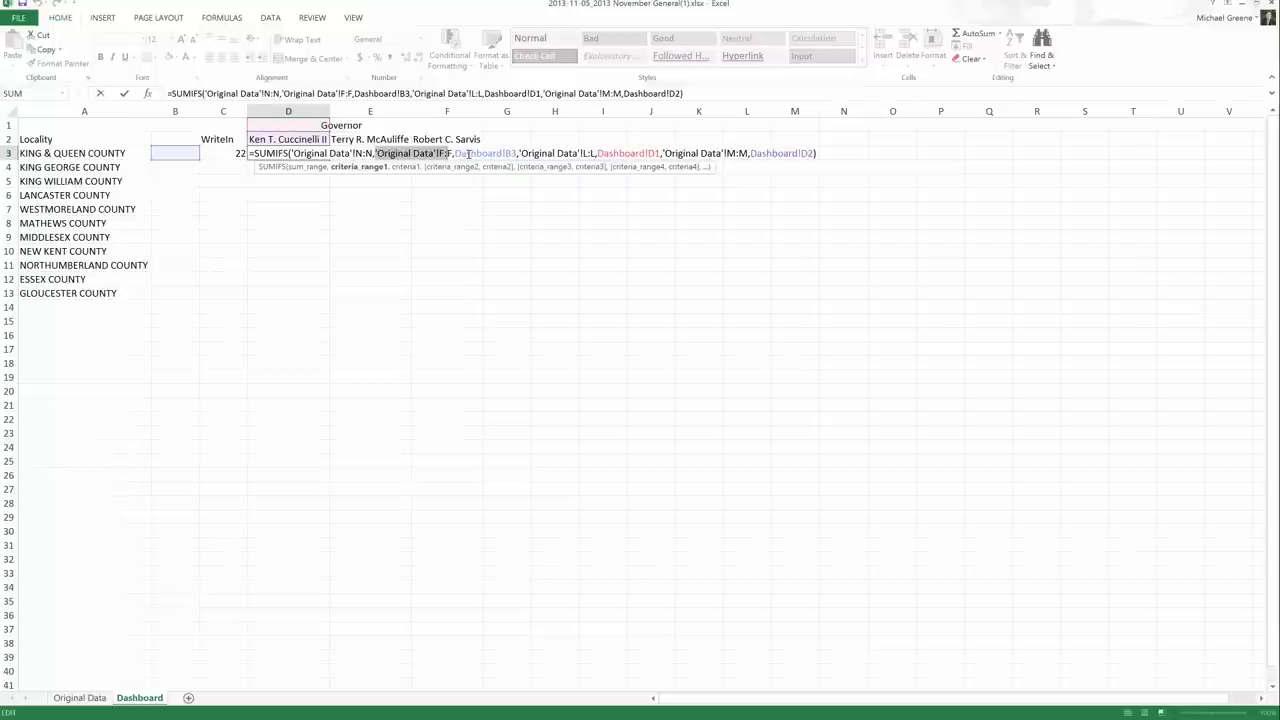
click(466, 153)
click(429, 155)
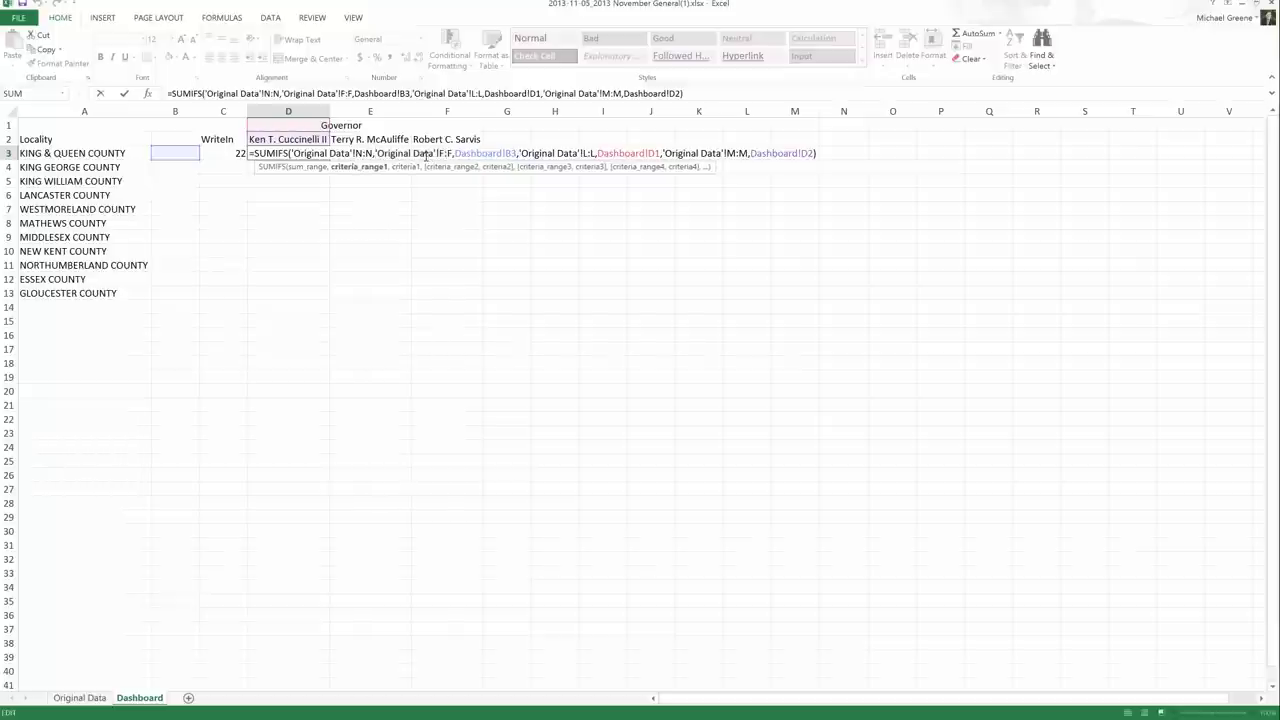
click(232, 152)
double_click(232, 152)
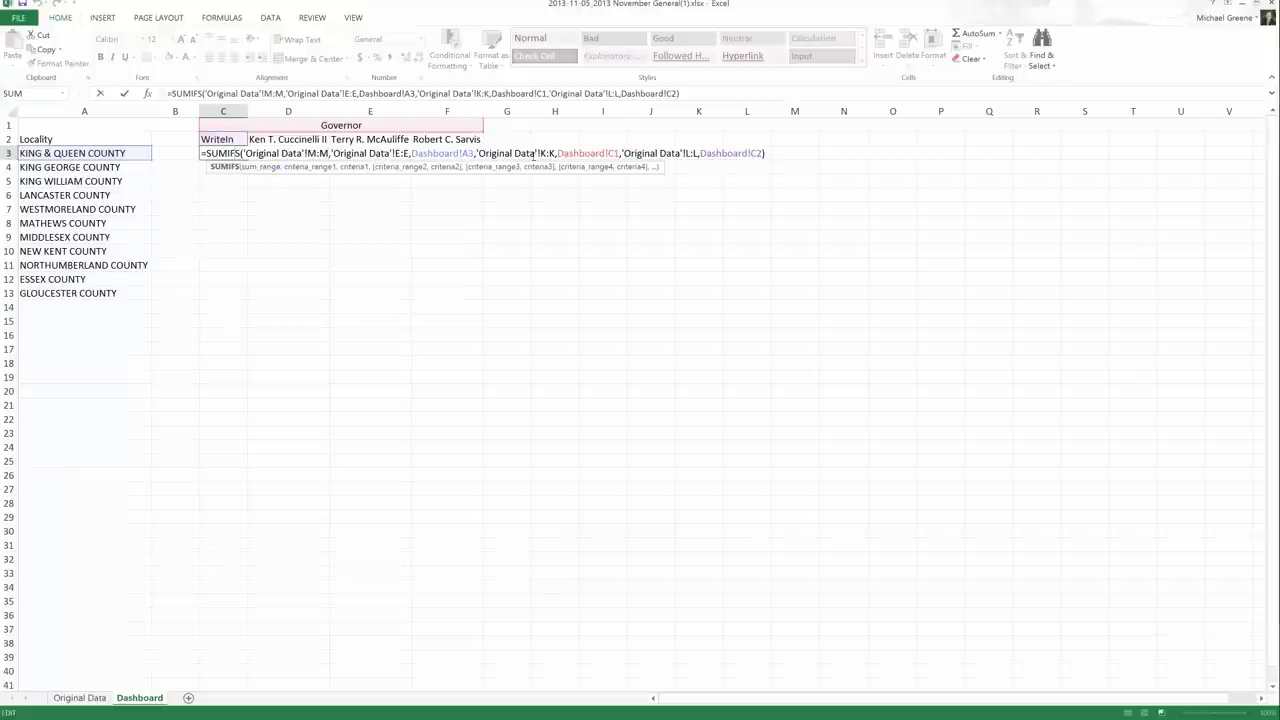
click(296, 195)
Step: Inspect the filled formula in D3 once more and clear it from the cell
click(290, 151)
double_click(290, 151)
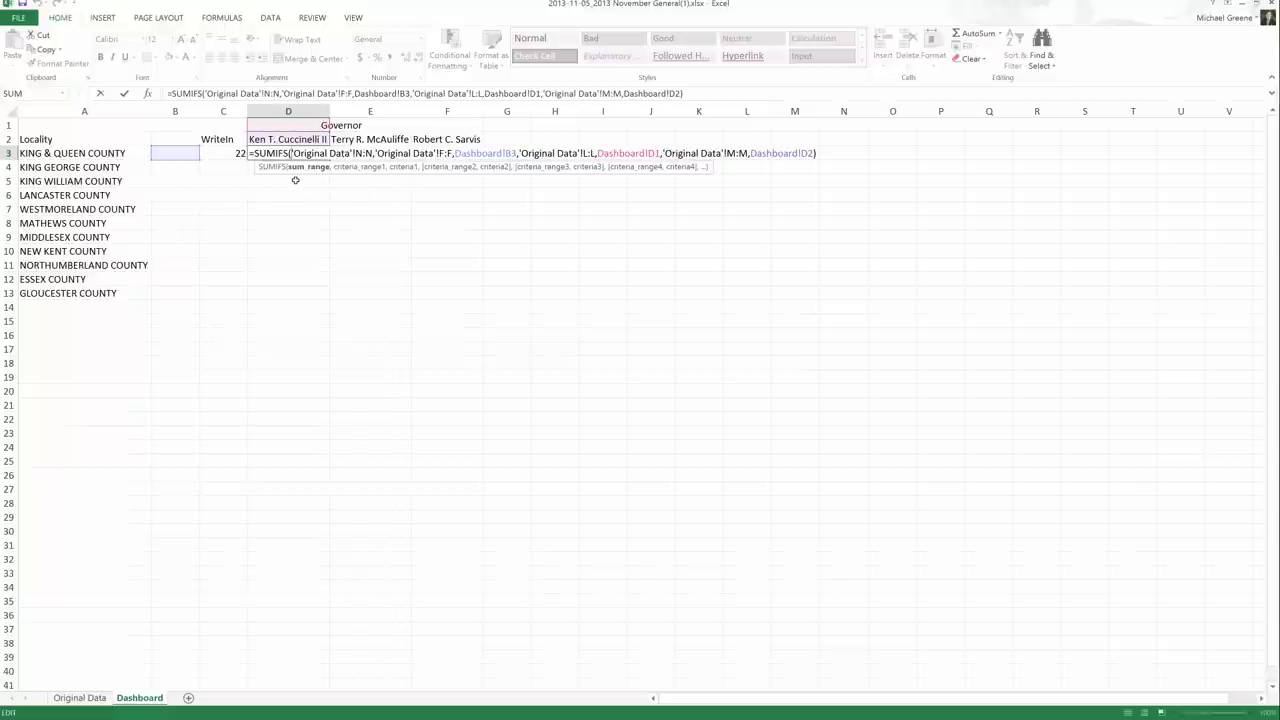
key(ctrl+Return)
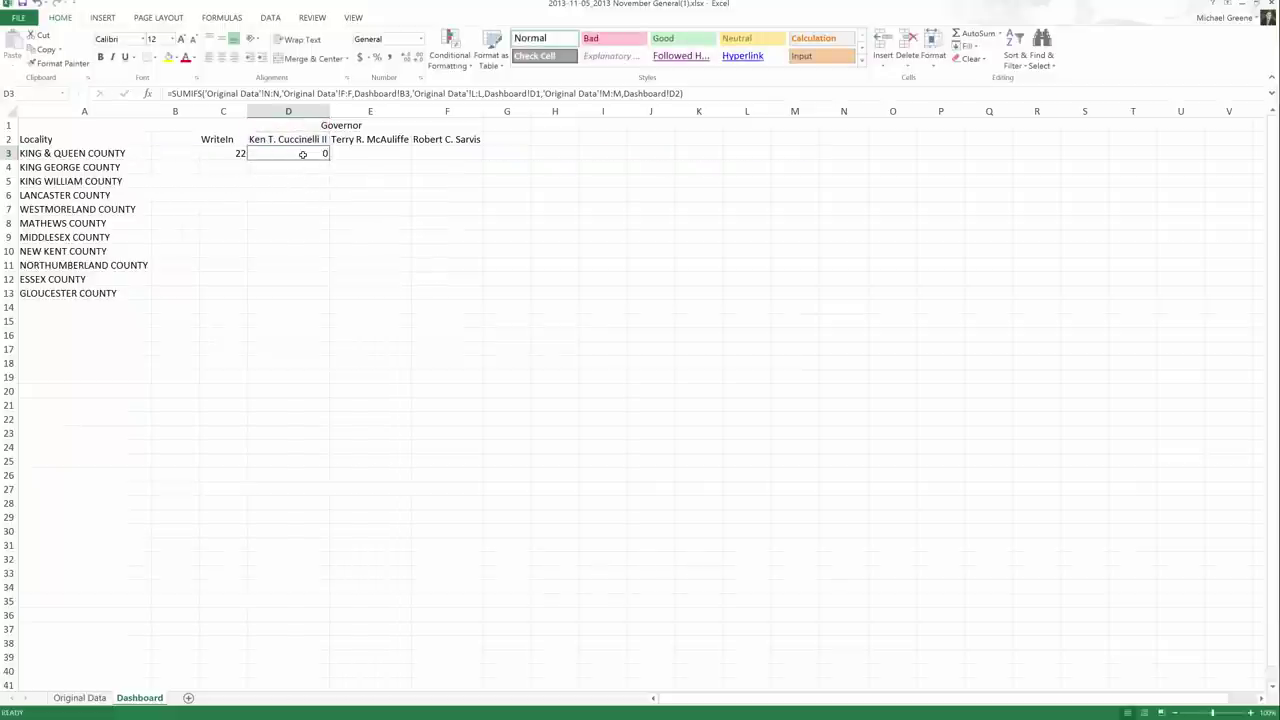
key(Delete)
Step: Make the column reference of the sum range in the C3 formula absolute, as 'Original Data'!$M:$M
key(Left)
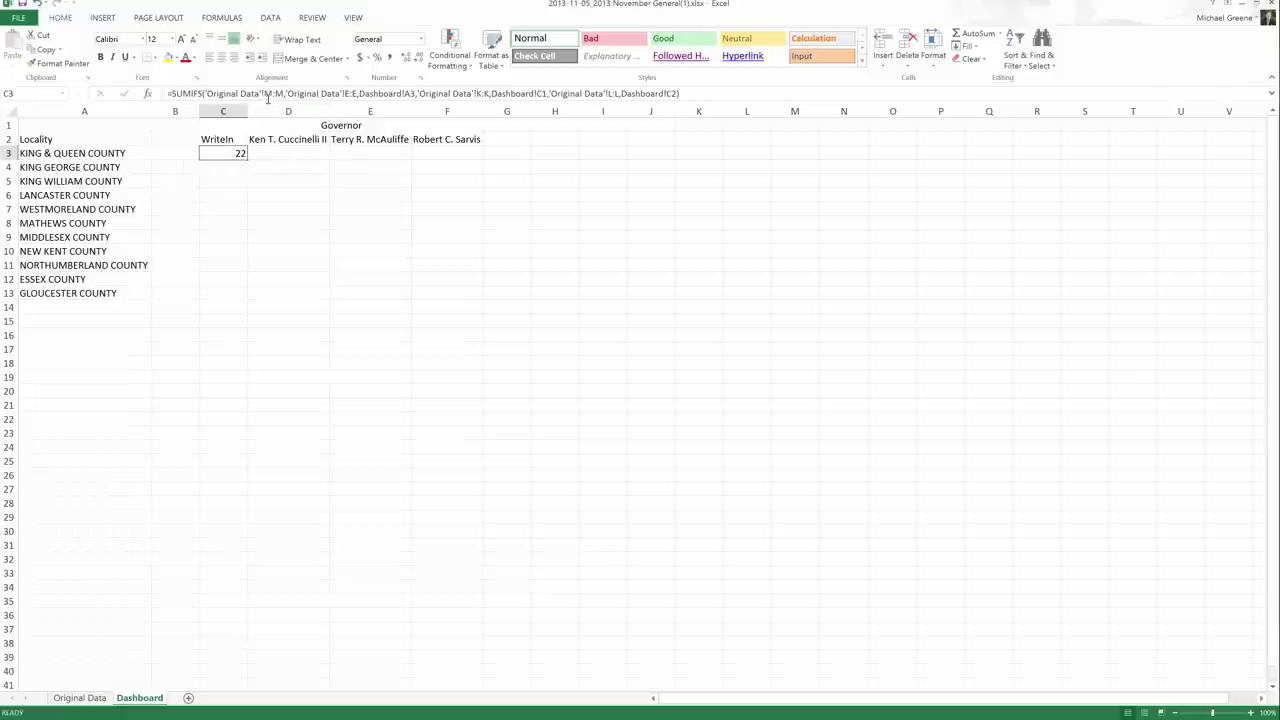
click(265, 93)
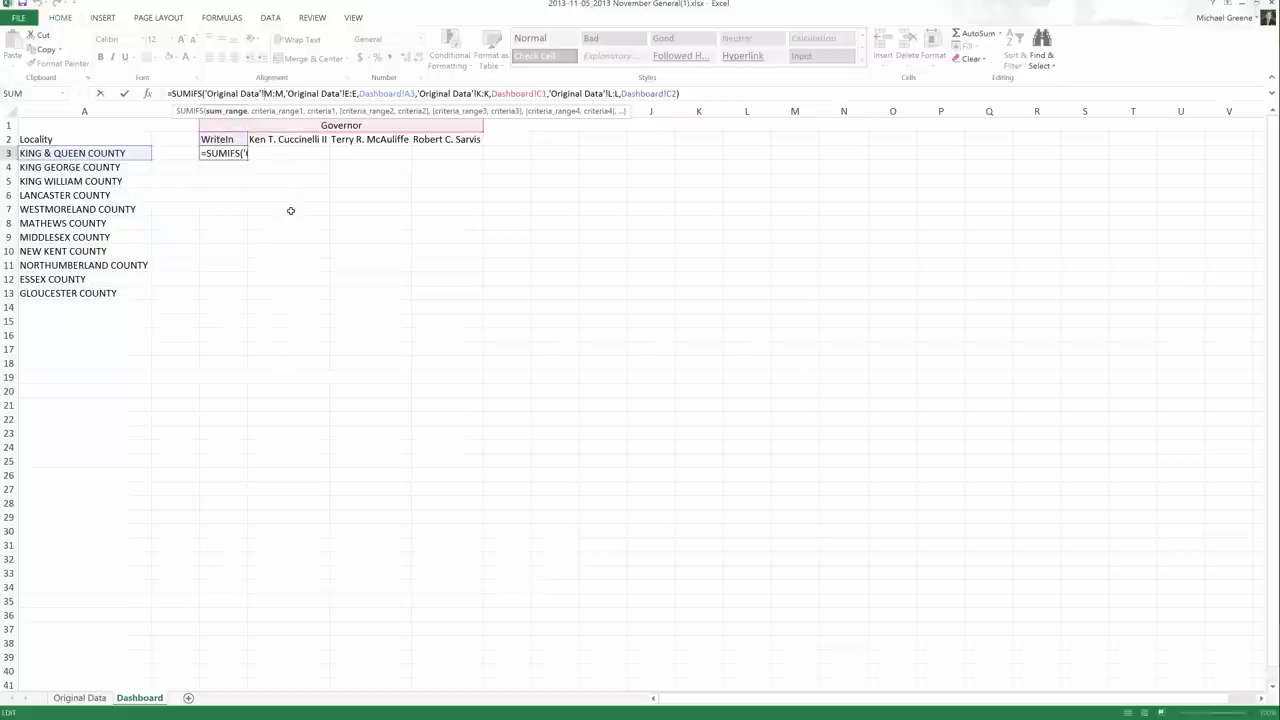
text($)
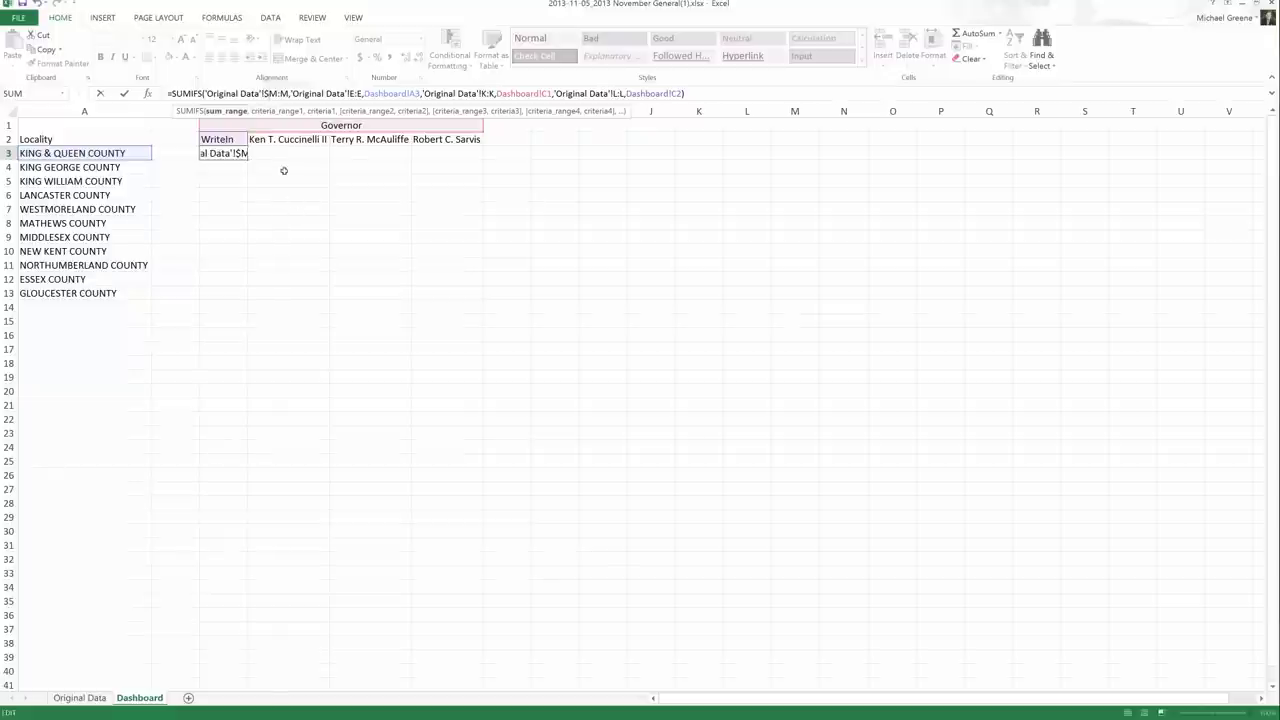
click(281, 93)
text($)
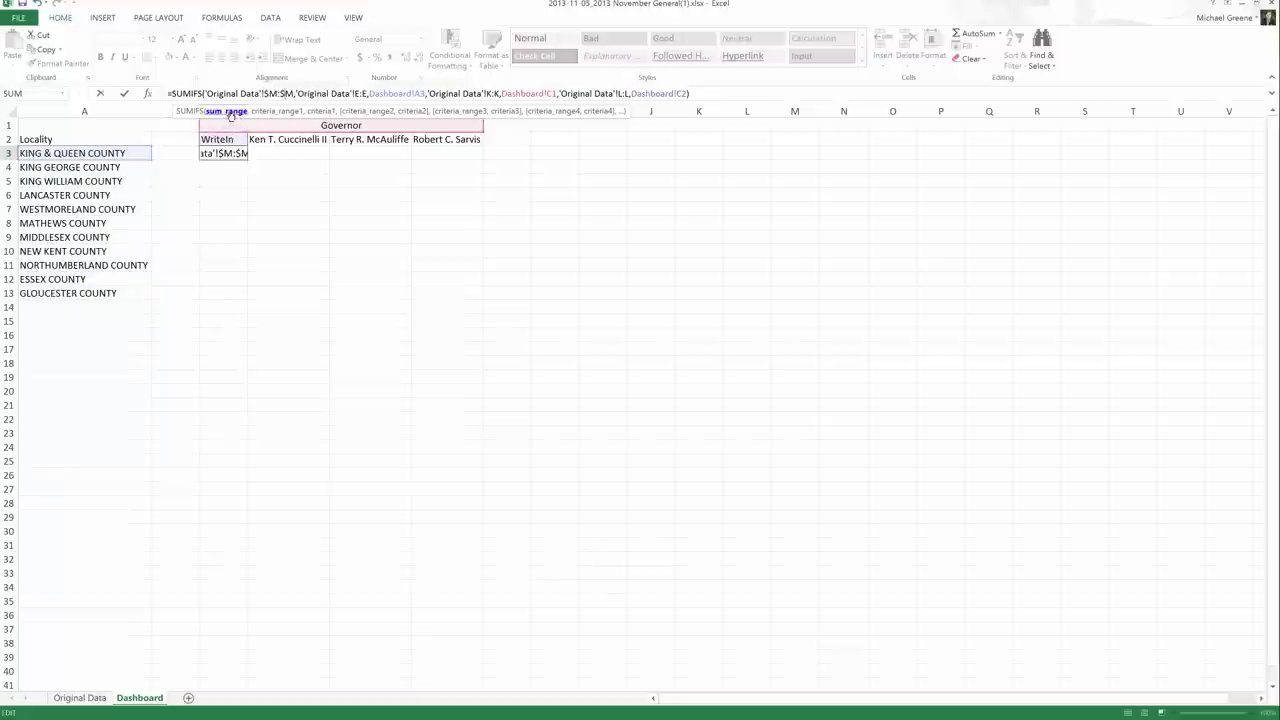
key(ctrl+Return)
Step: Review the TotalVotes and LocalityName columns on the Original Data sheet against the sum range and first criteria range in C3
click(80, 697)
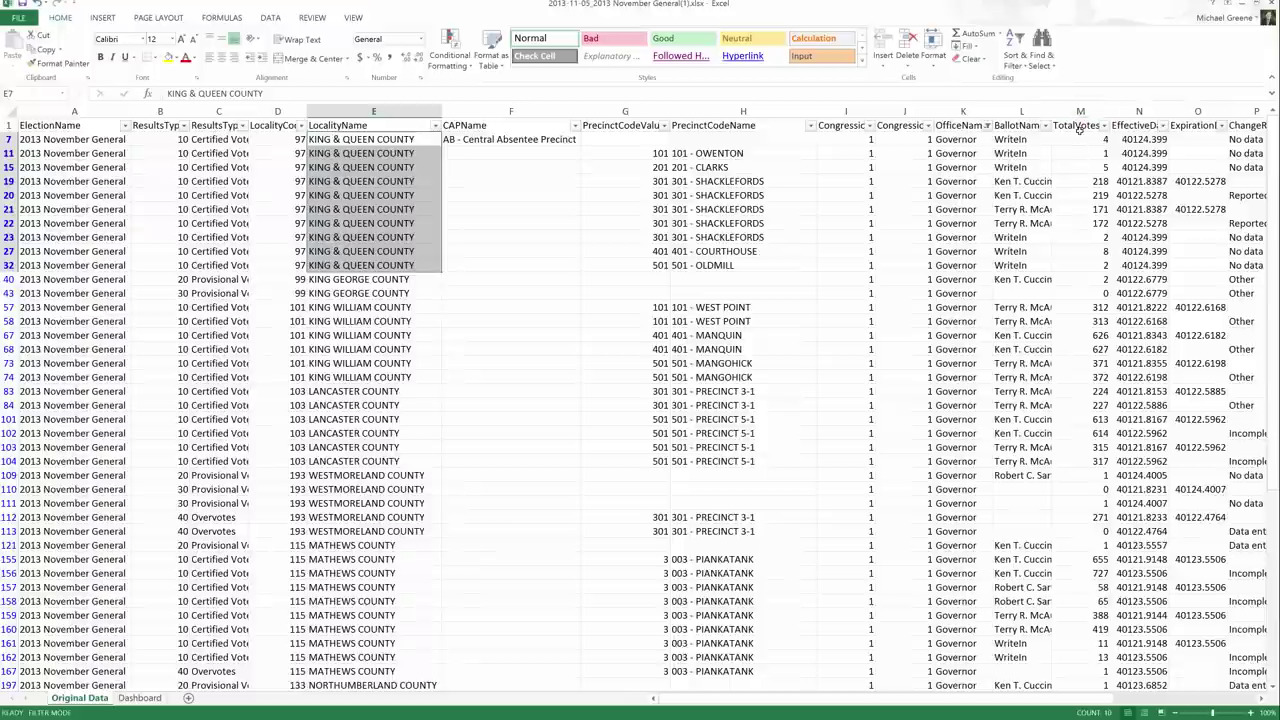
click(152, 699)
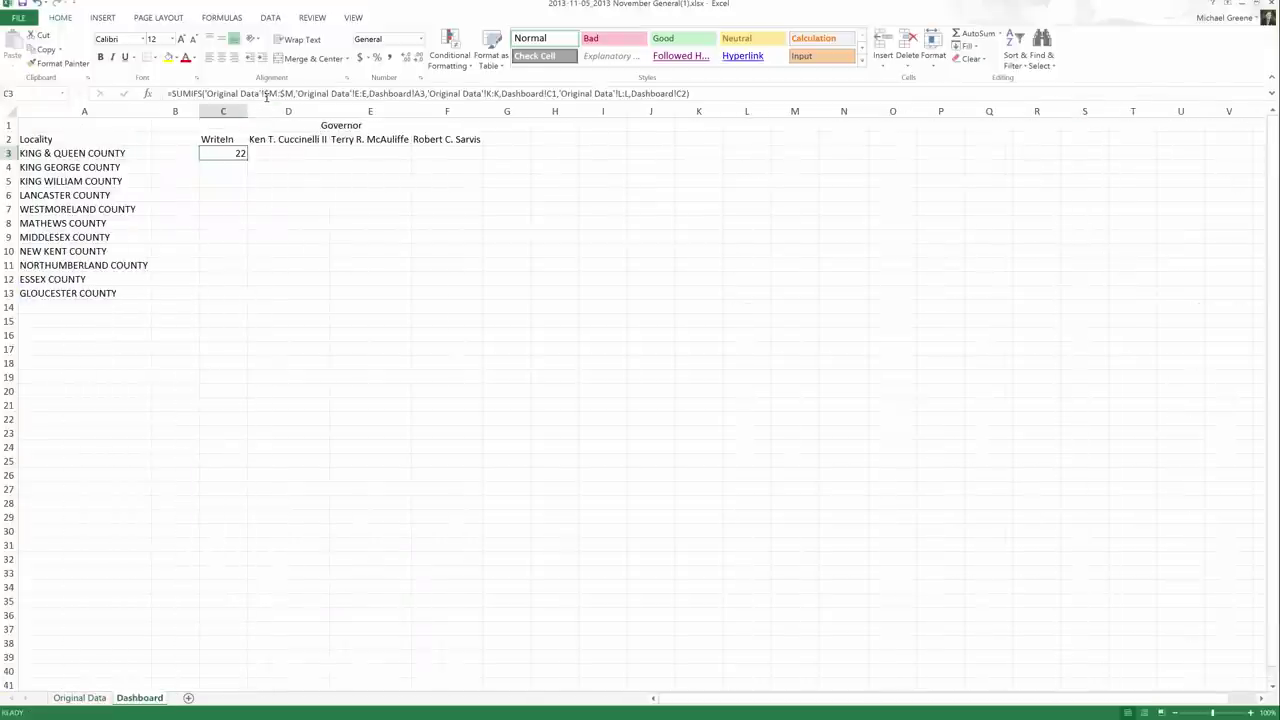
drag(263, 93, 293, 93)
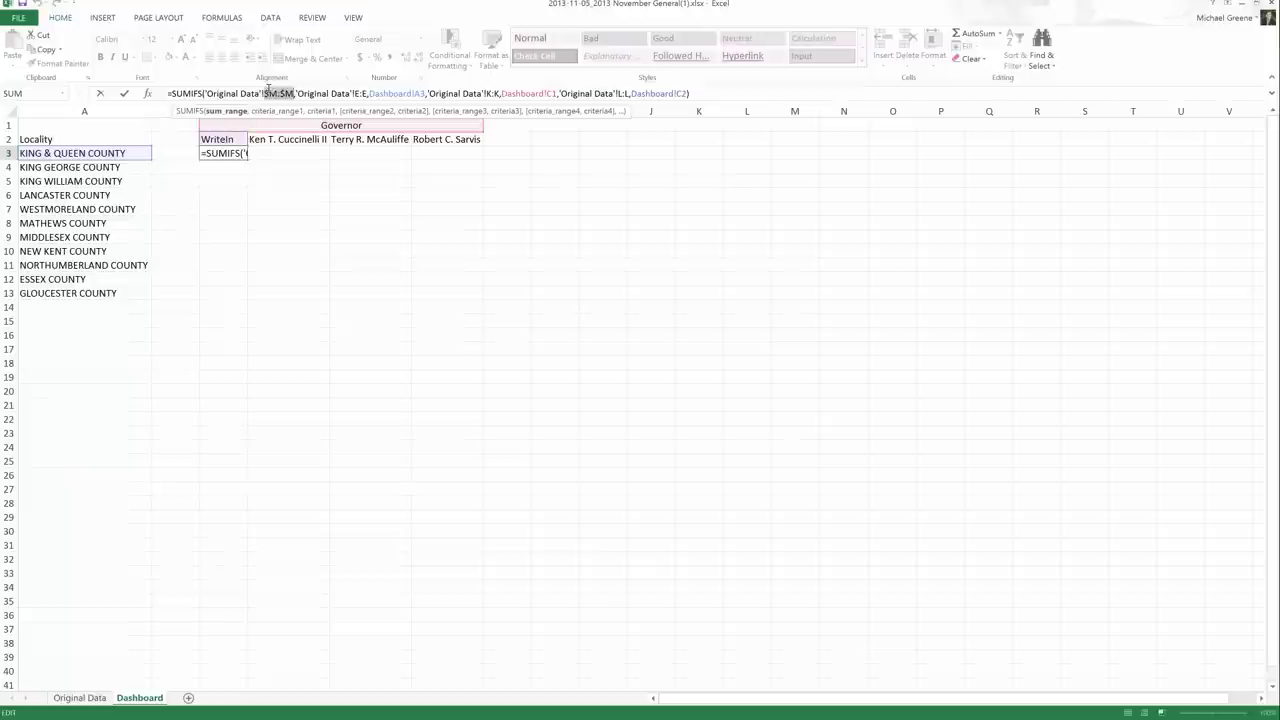
click(338, 93)
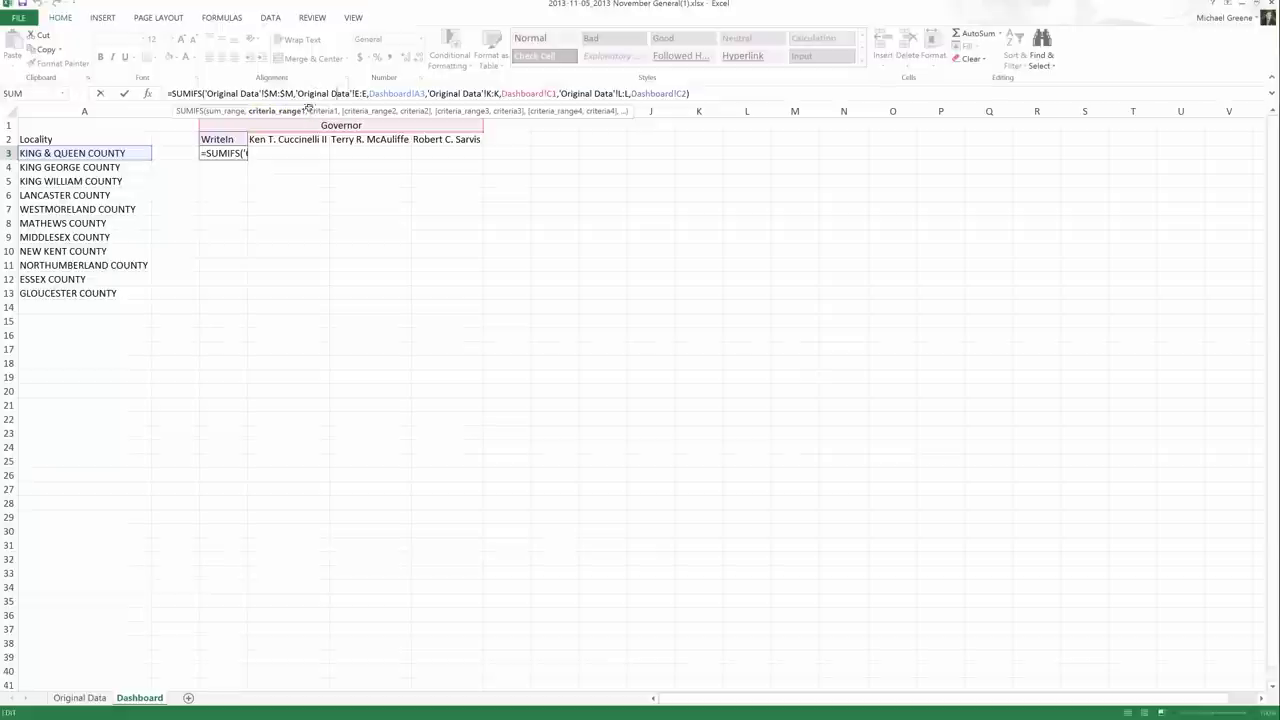
click(80, 697)
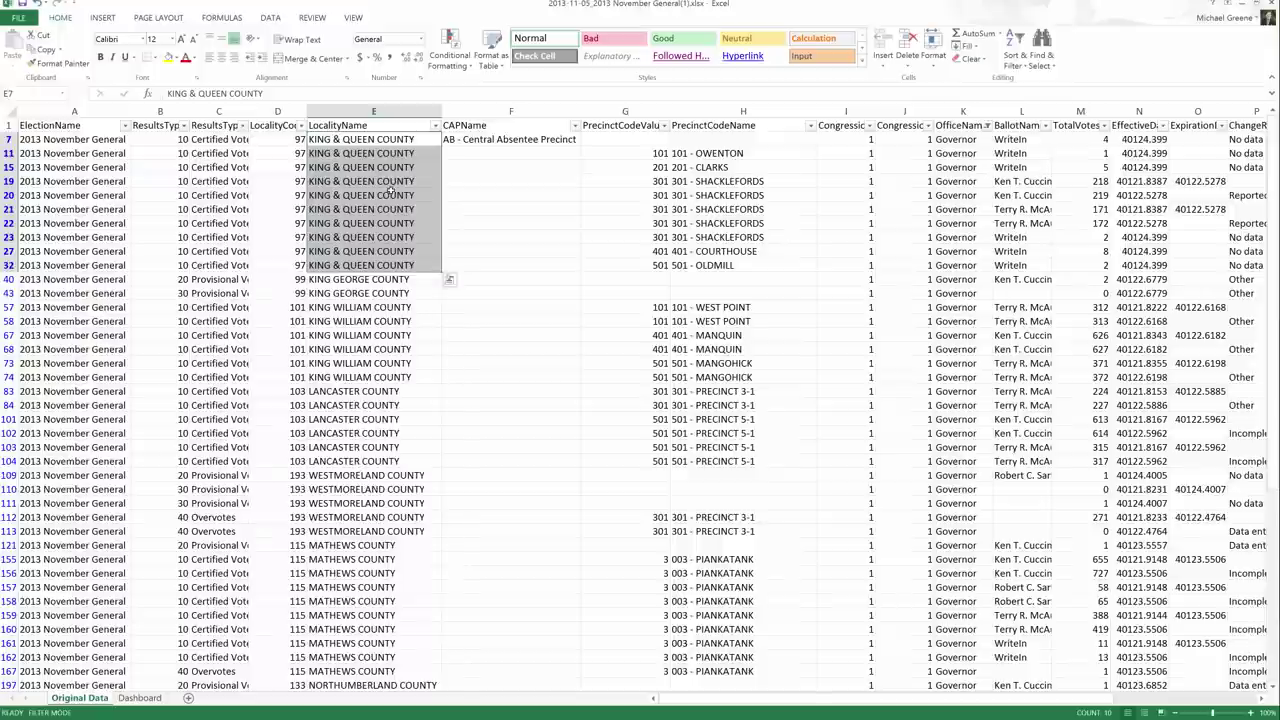
Step: Make the first criteria range in the Dashboard's C3 formula absolute, as 'Original Data'!$E:$E
click(140, 697)
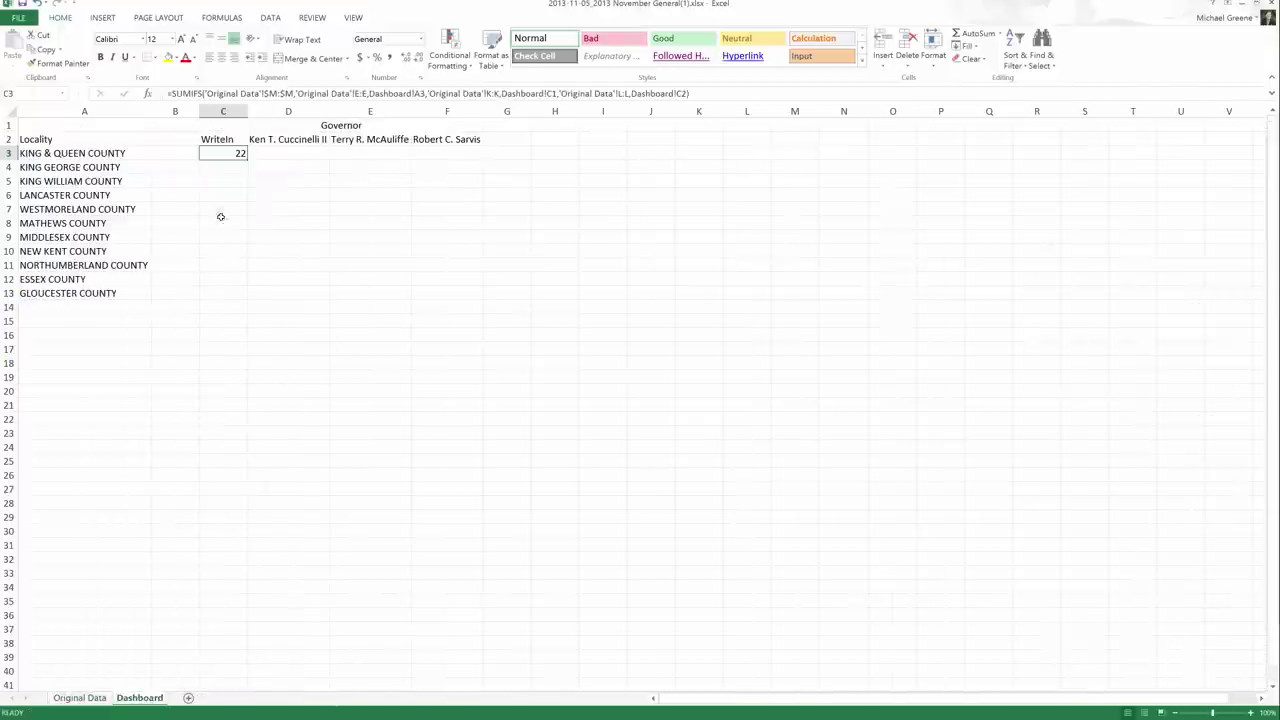
click(353, 94)
text($)
key(Right)
key(Right)
key(Right)
key(Right)
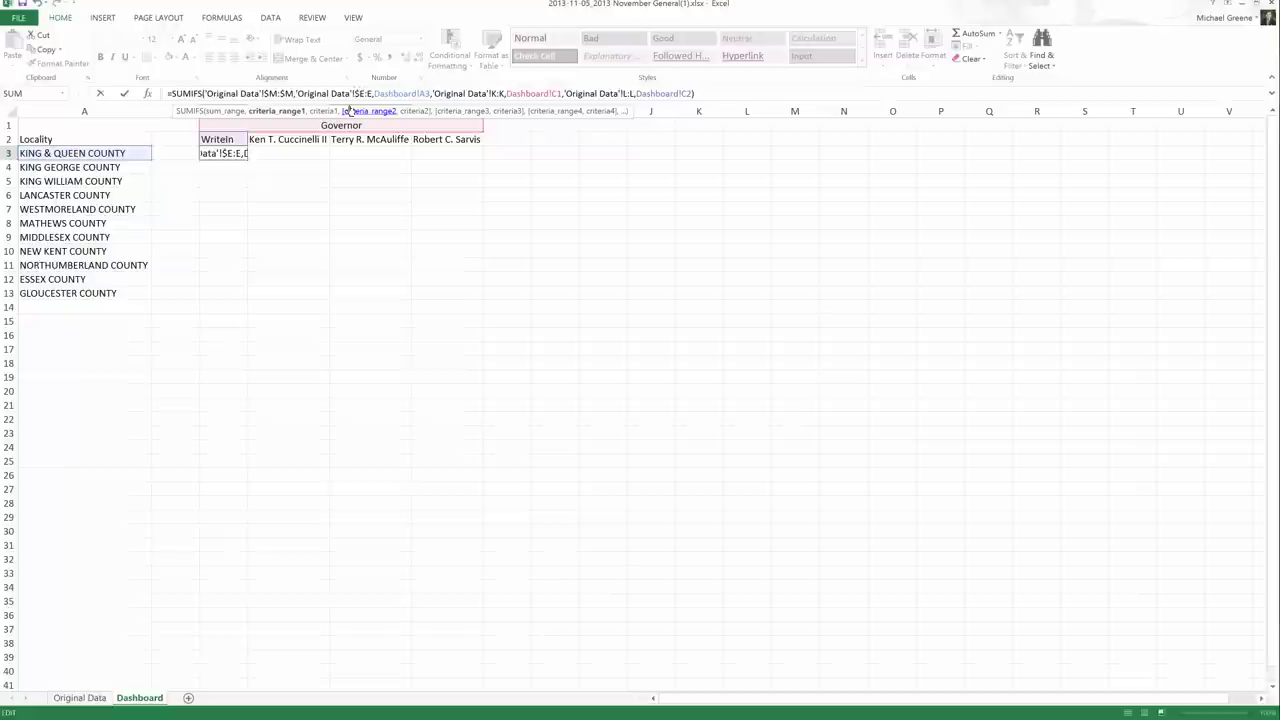
text($)
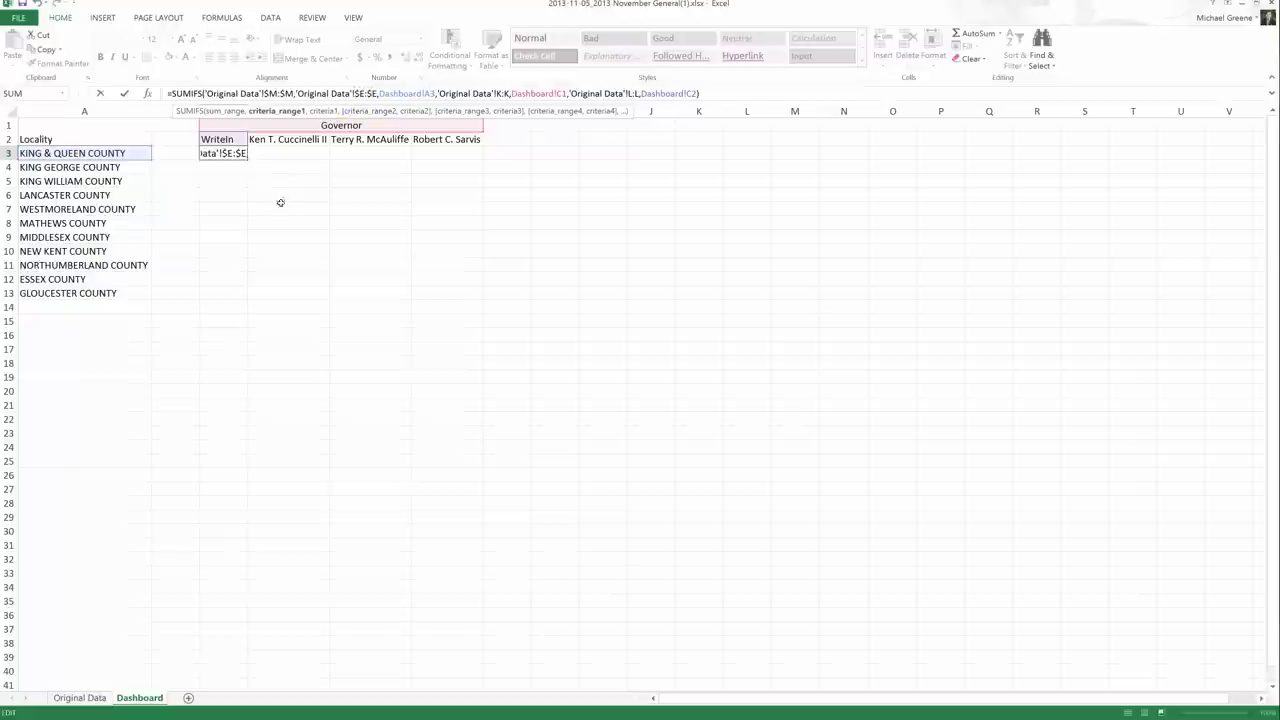
click(492, 93)
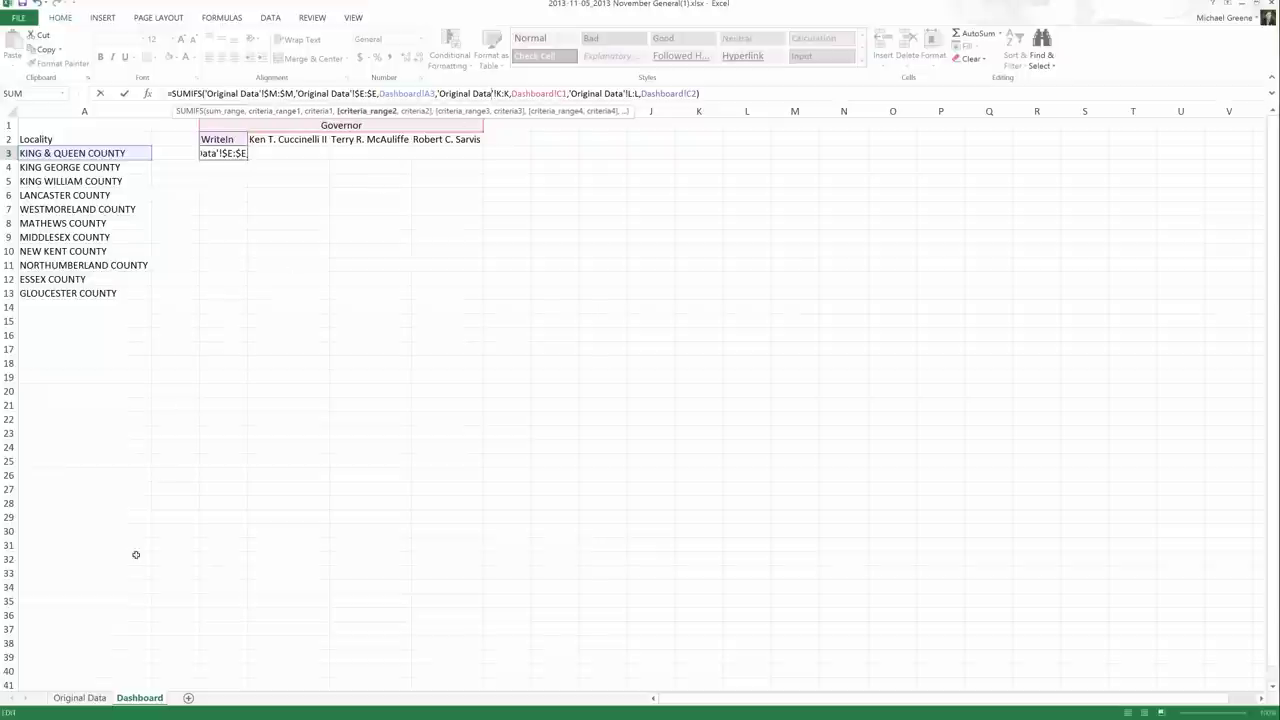
key(Return)
Step: Check the Original Data sheet's columns and make the second criteria range in Dashboard C3 absolute, as 'Original Data'!$K:$K
key(ctrl+Page_Up)
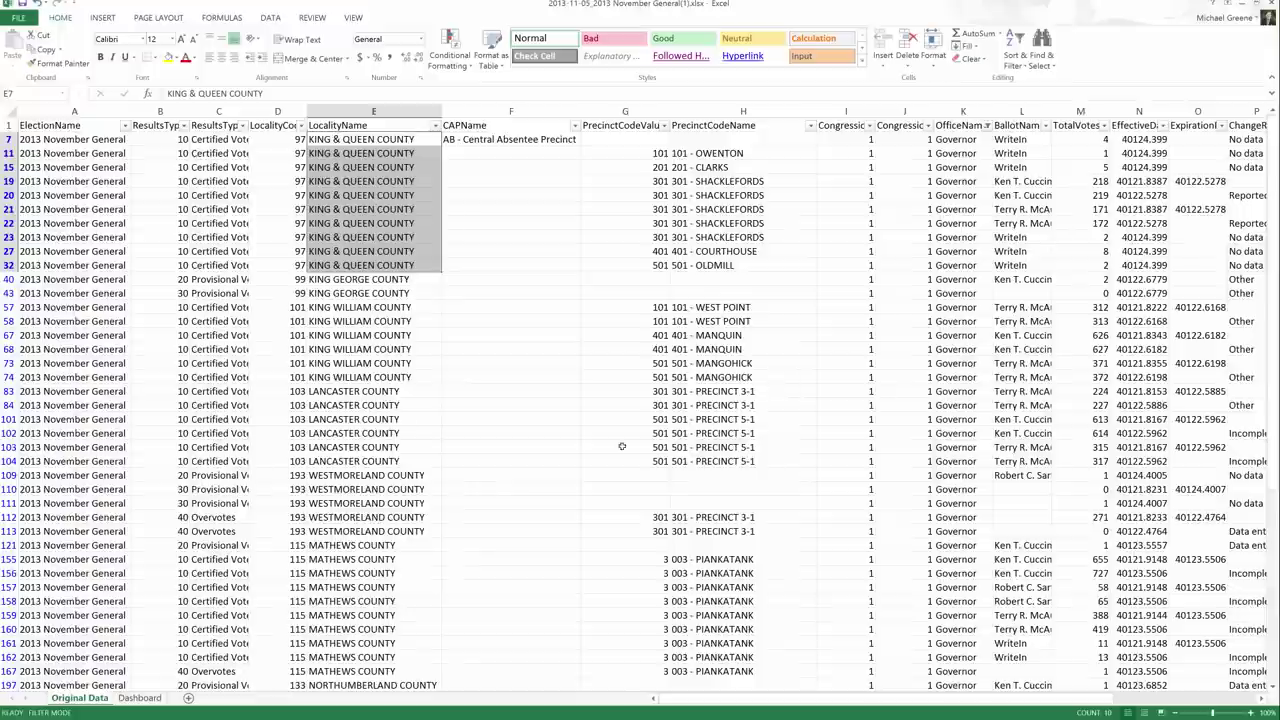
click(139, 697)
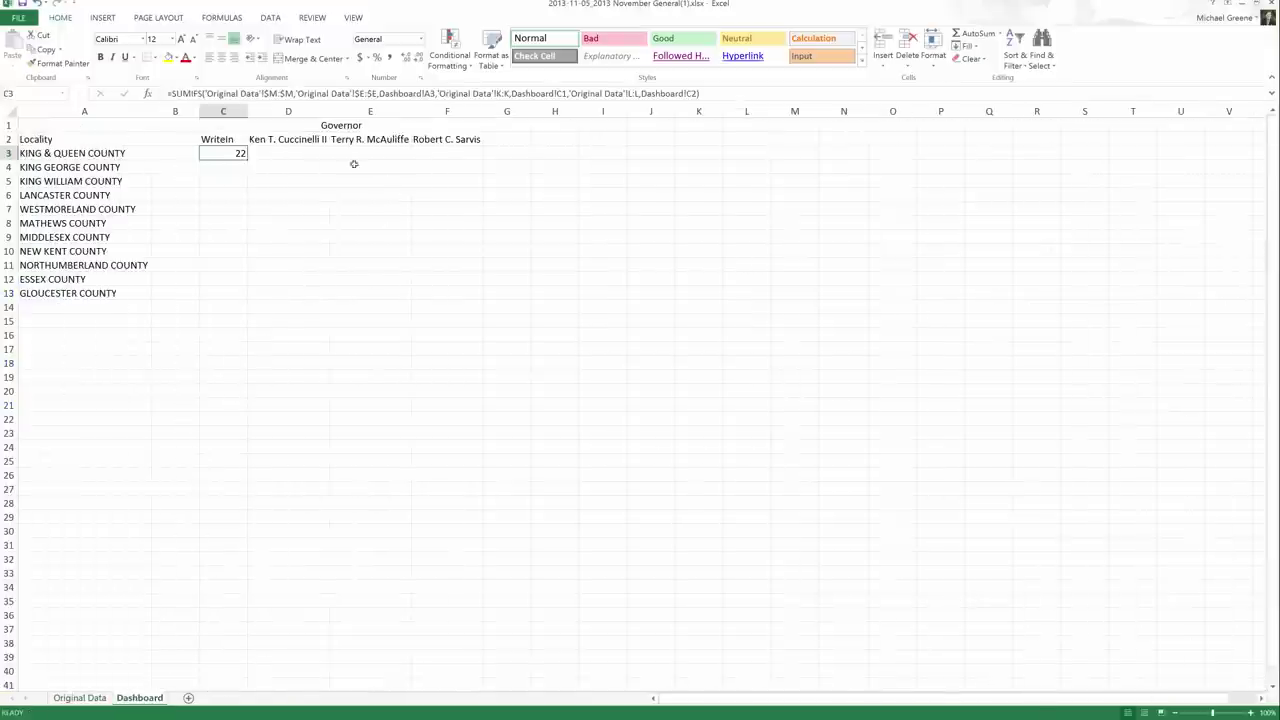
click(491, 93)
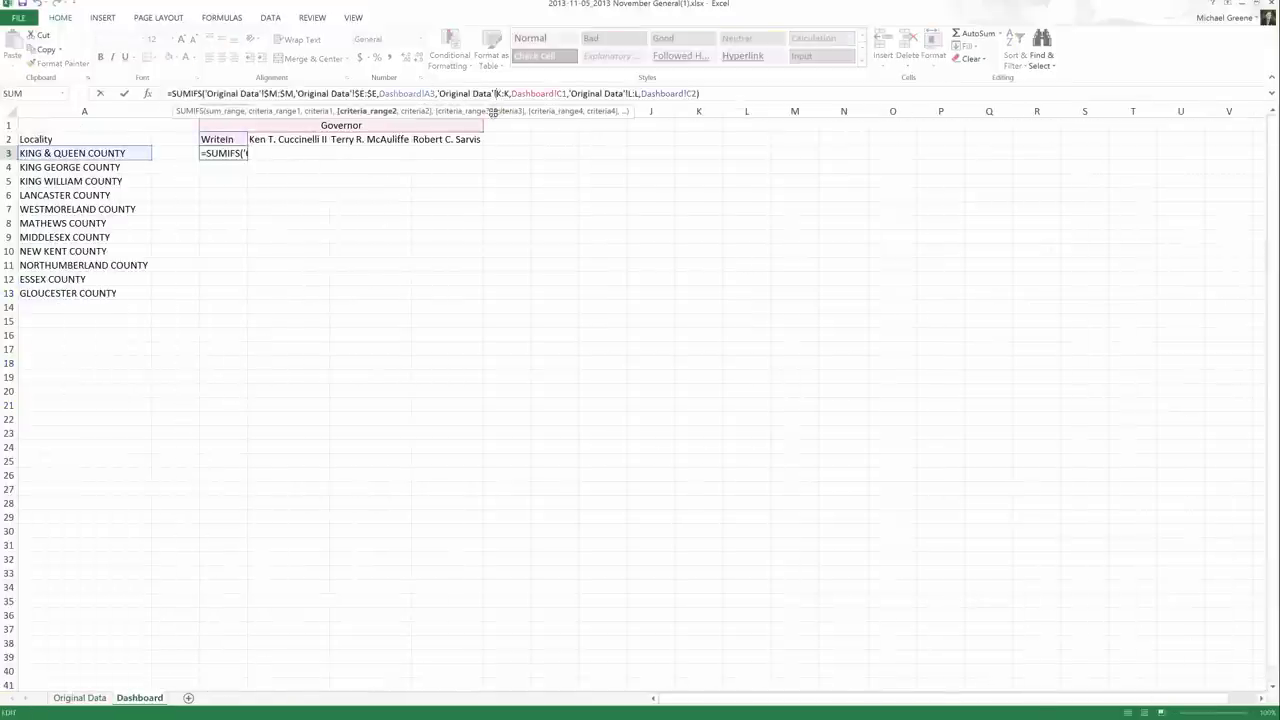
text($)
key(Right)
key(Right)
text($)
Step: Make the third criteria range in the C3 formula absolute, as 'Original Data'!$L:$L, and enter the formula
key(Right)
key(Right)
key(Right)
key(Right)
key(Right)
key(Right)
key(Right)
key(Right)
key(Right)
key(Right)
key(Right)
key(Right)
key(Right)
key(Right)
key(Right)
key(Right)
key(Right)
key(Right)
key(Right)
key(Right)
key(Right)
key(Right)
key(Right)
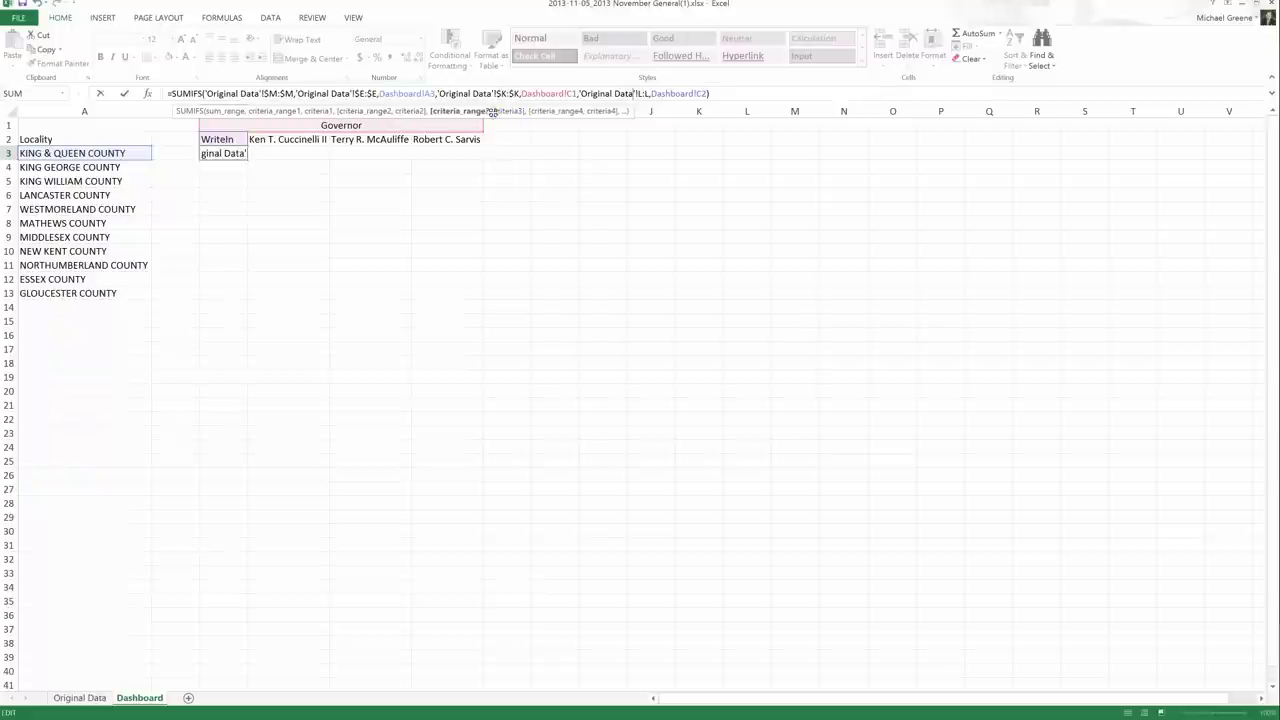
key(Right)
key(Right)
key(Right)
key(Right)
key(Left)
key(Left)
key(Left)
text($)
key(Right)
key(Right)
text($)
key(Return)
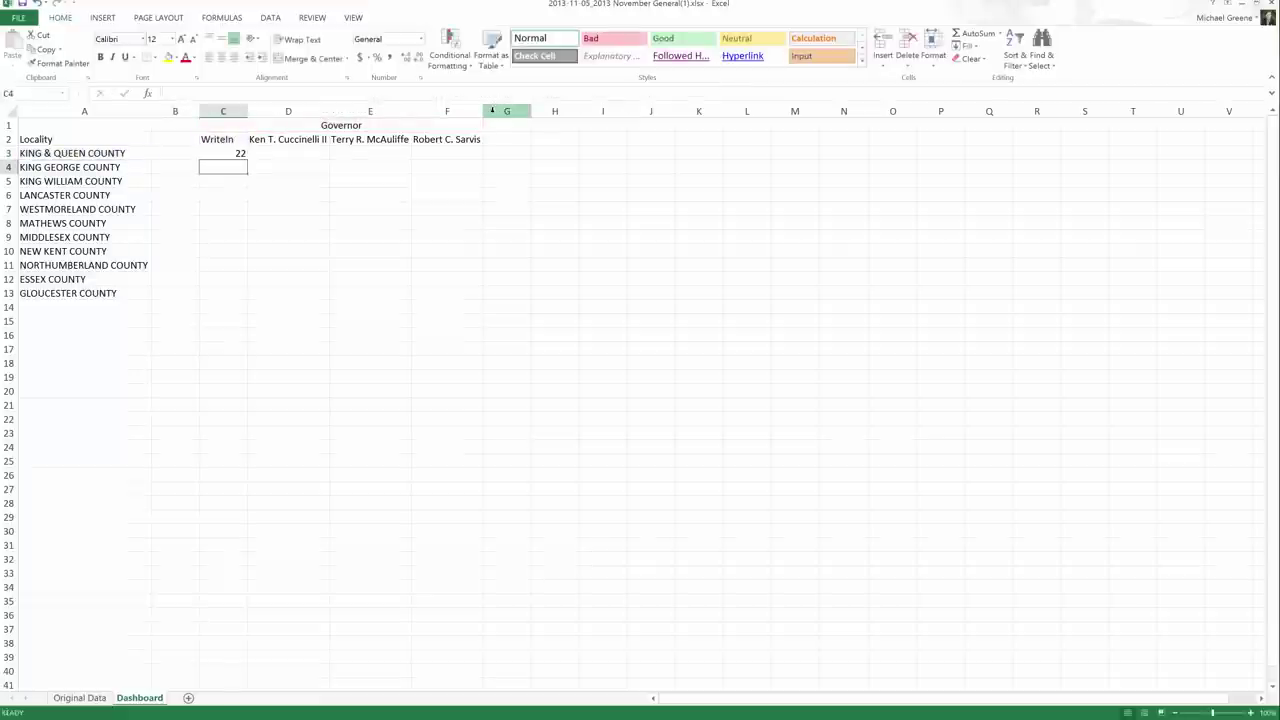
Step: Review the C3 formula's absolute ranges, starting with the sum range reference to the Original Data sheet
click(219, 153)
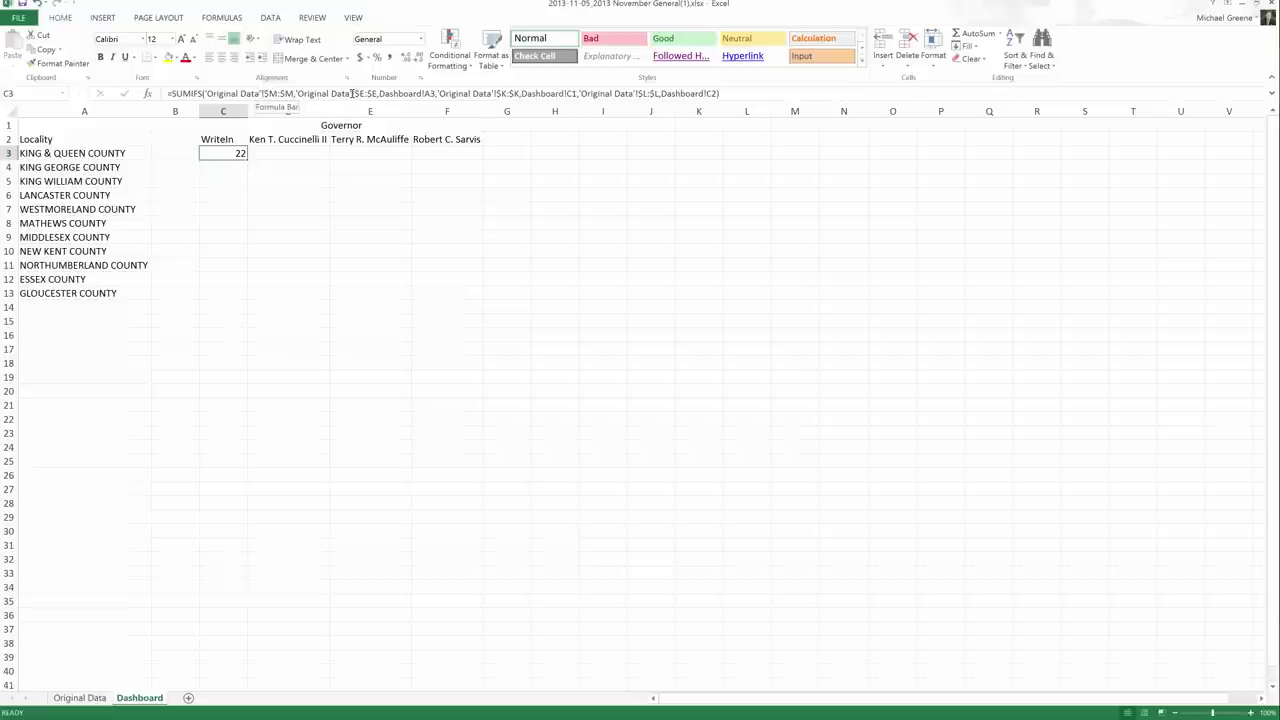
click(216, 93)
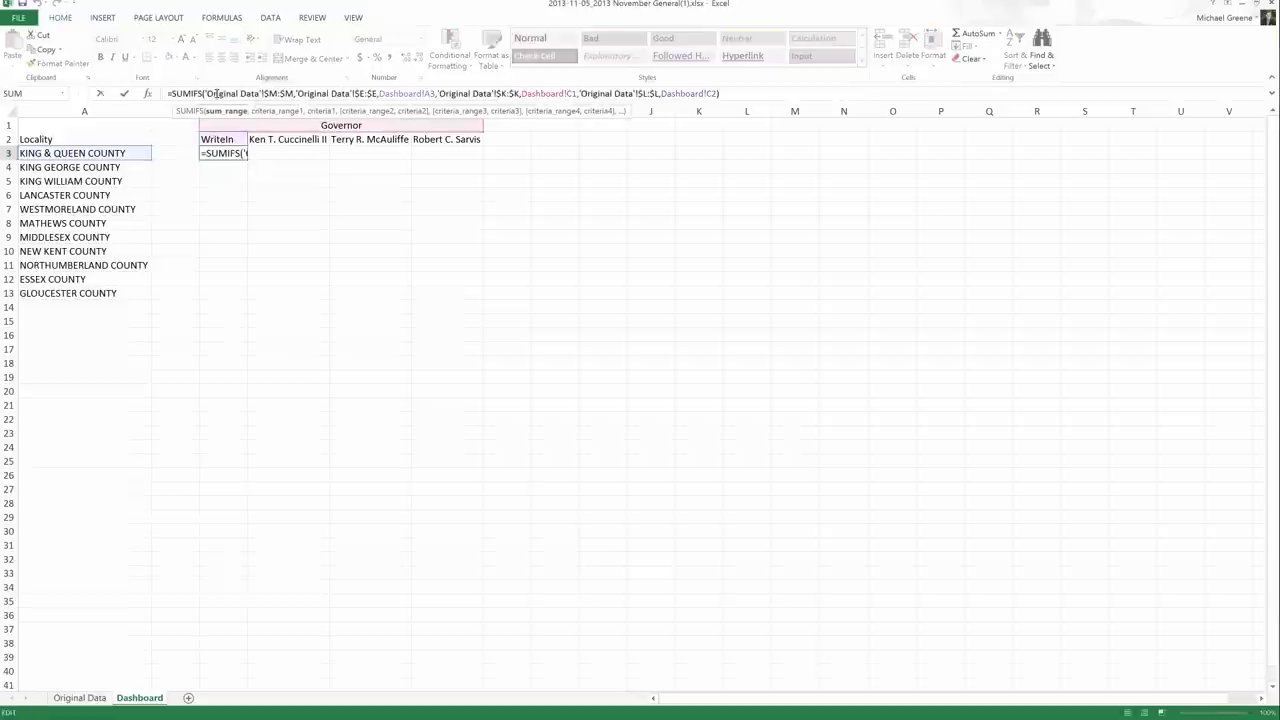
drag(220, 94, 293, 94)
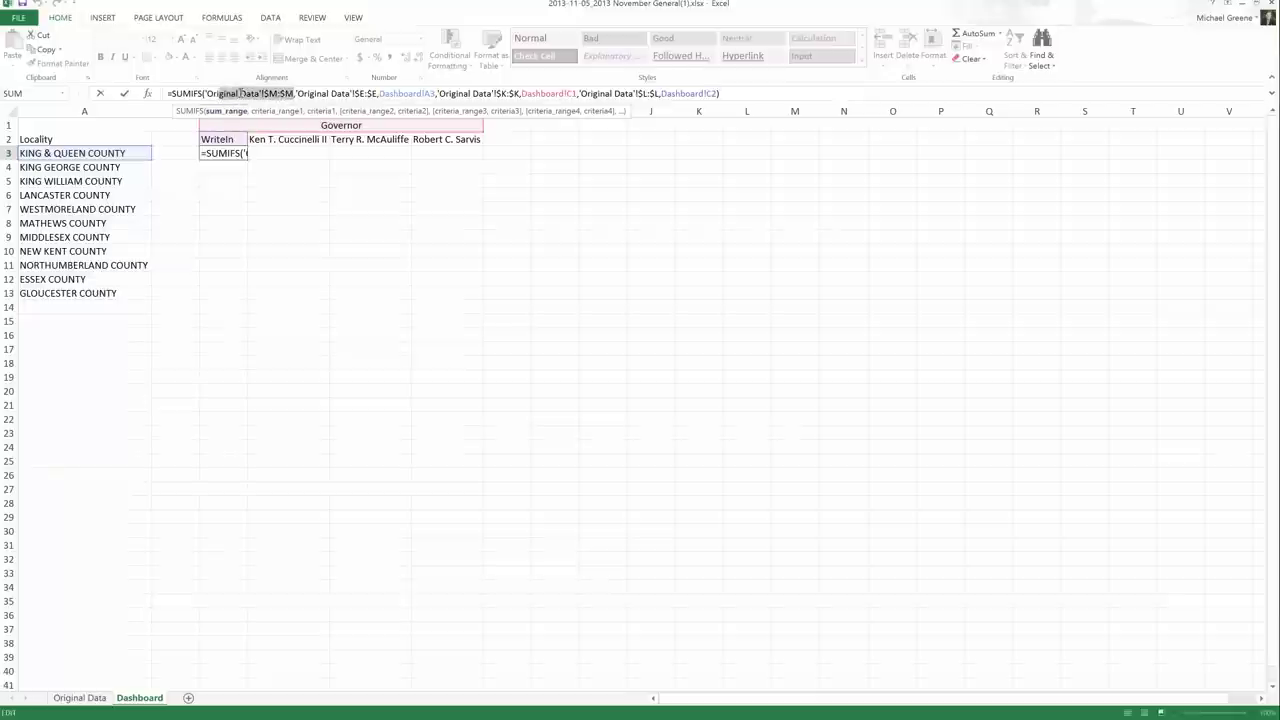
click(203, 93)
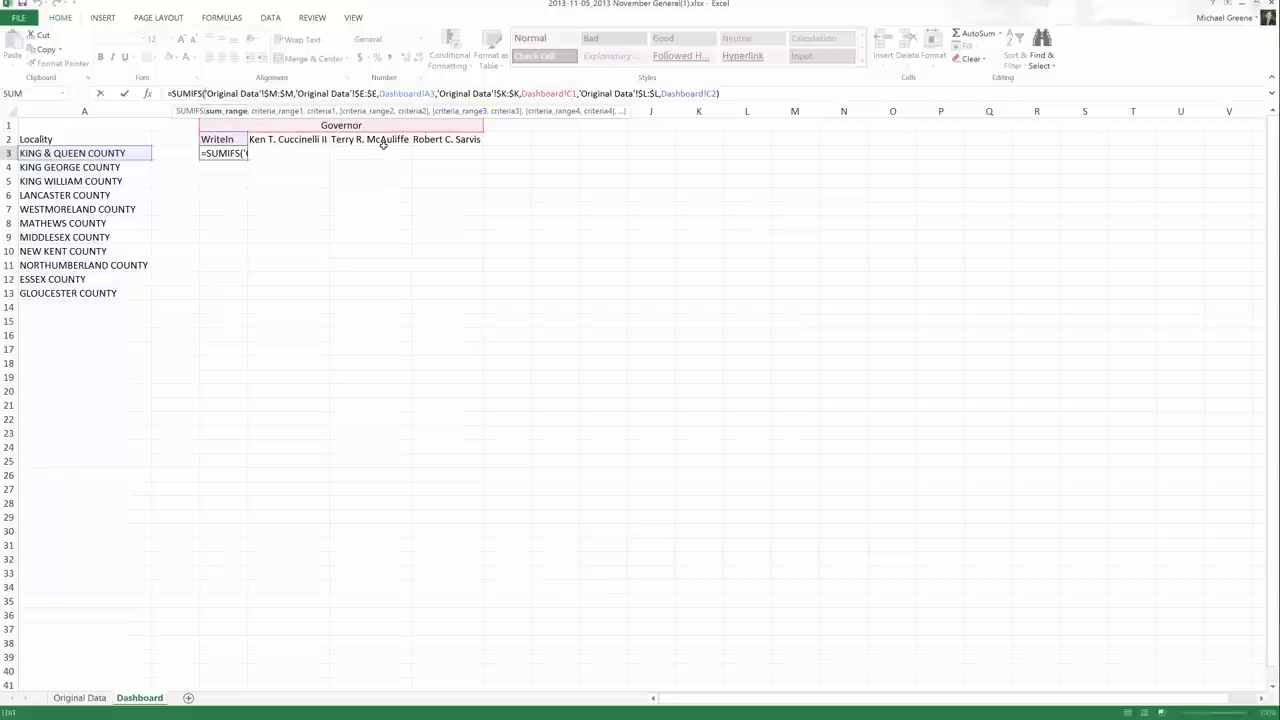
key(Return)
Step: Try filling the C3 formula across to F3, check the copy in D3, and undo the fill
click(238, 154)
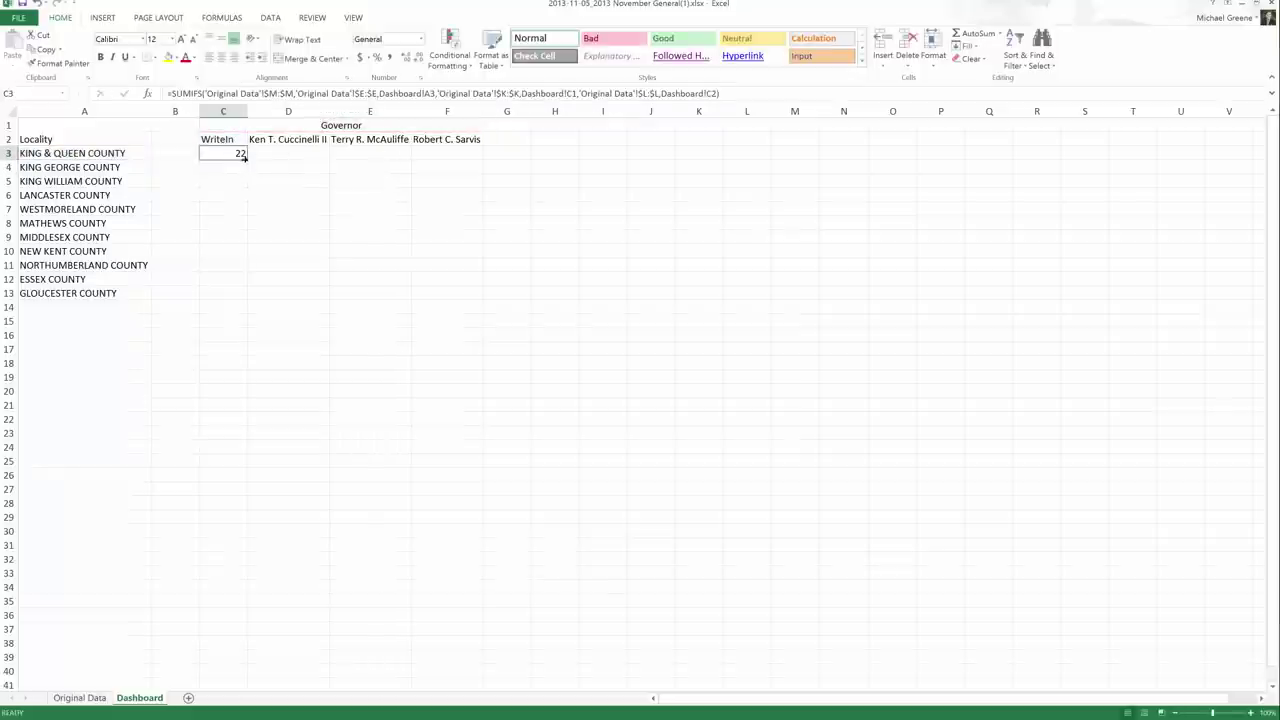
drag(246, 157, 455, 155)
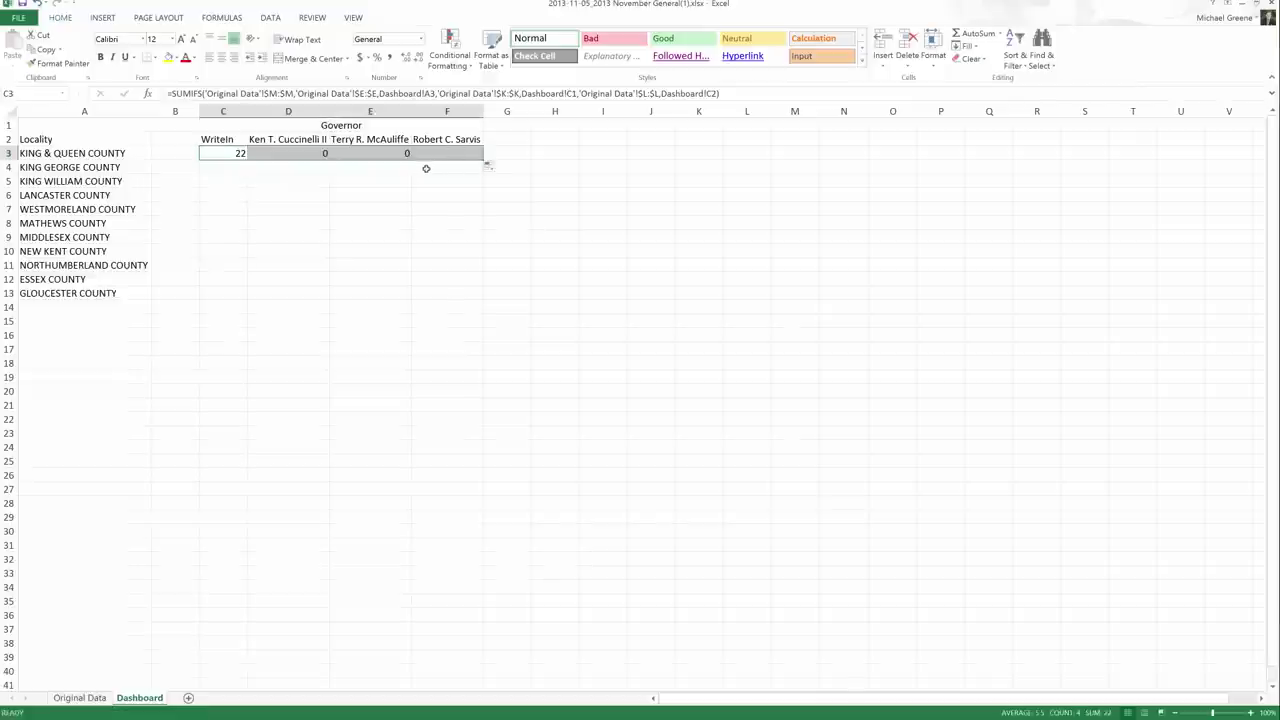
click(322, 154)
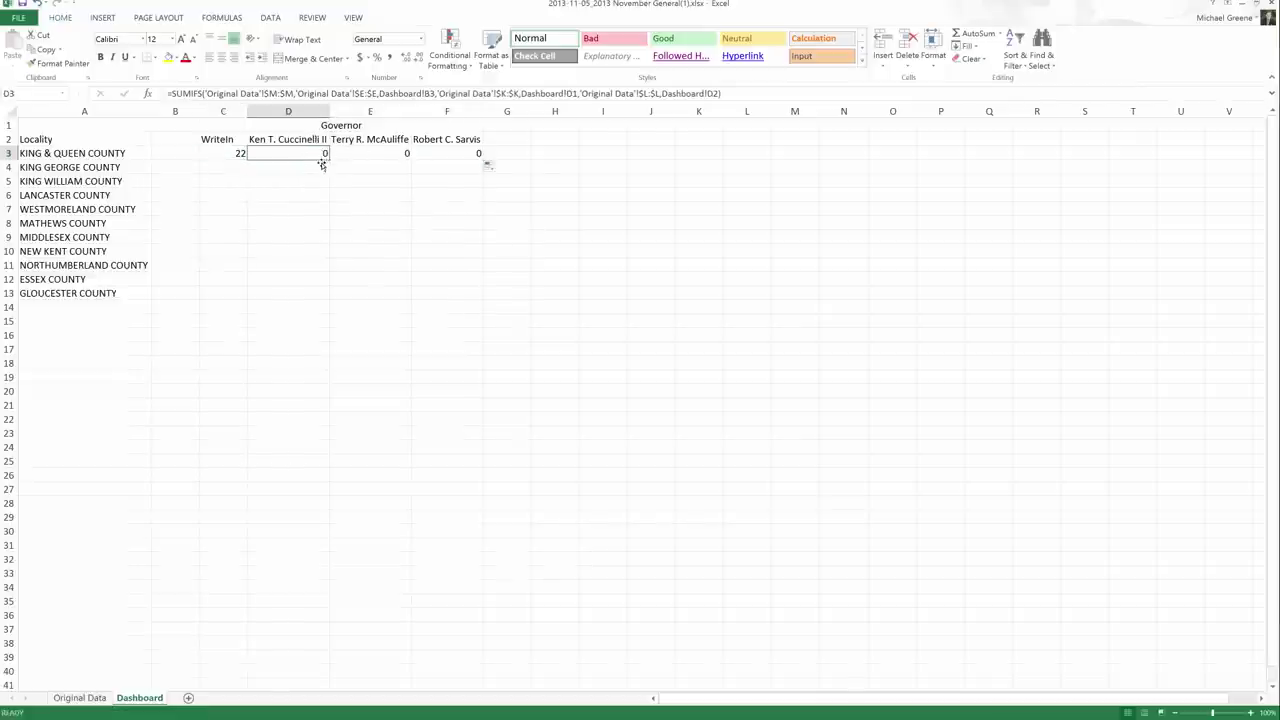
click(37, 4)
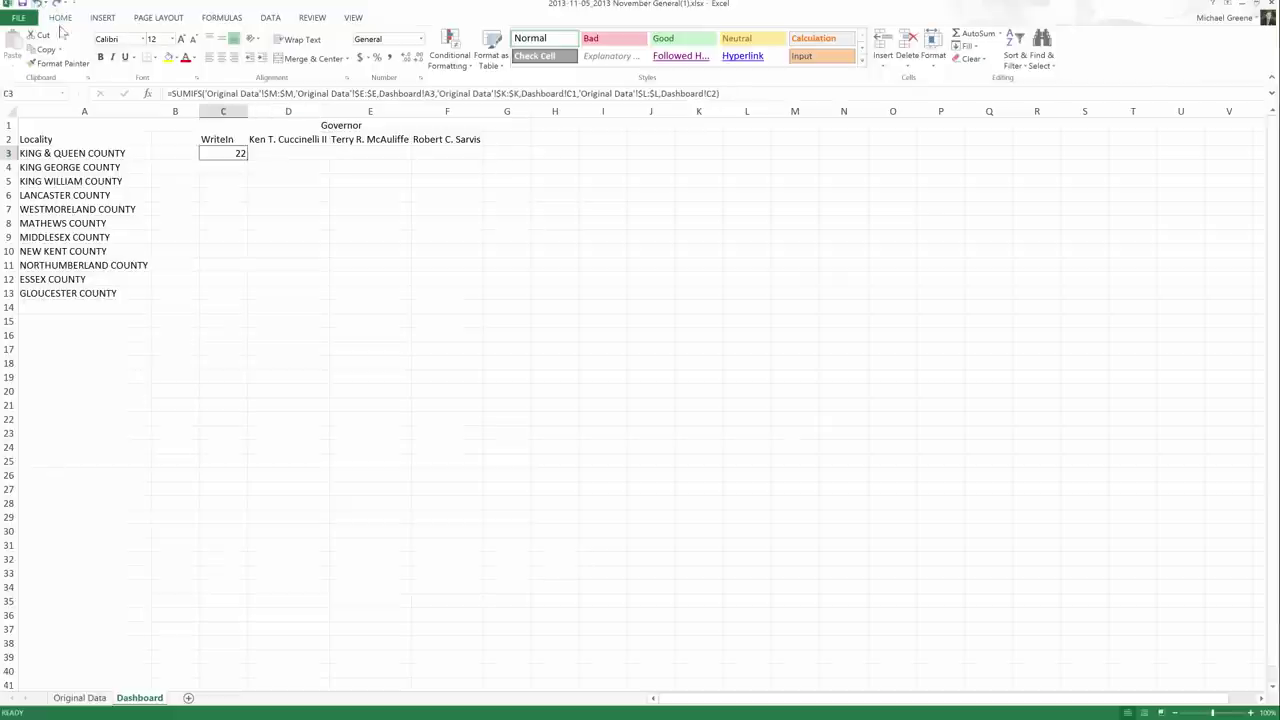
Step: Review the references in the C3 formula and fill it into D3 only
double_click(236, 153)
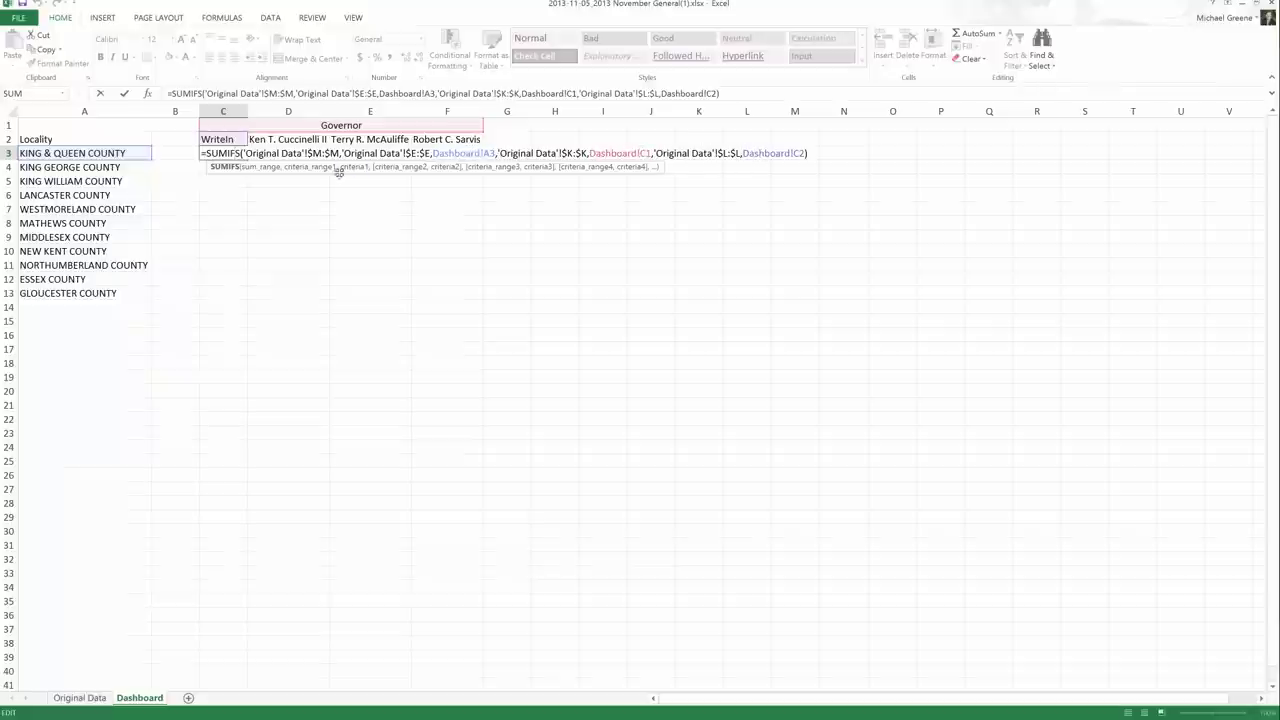
key(ctrl+Return)
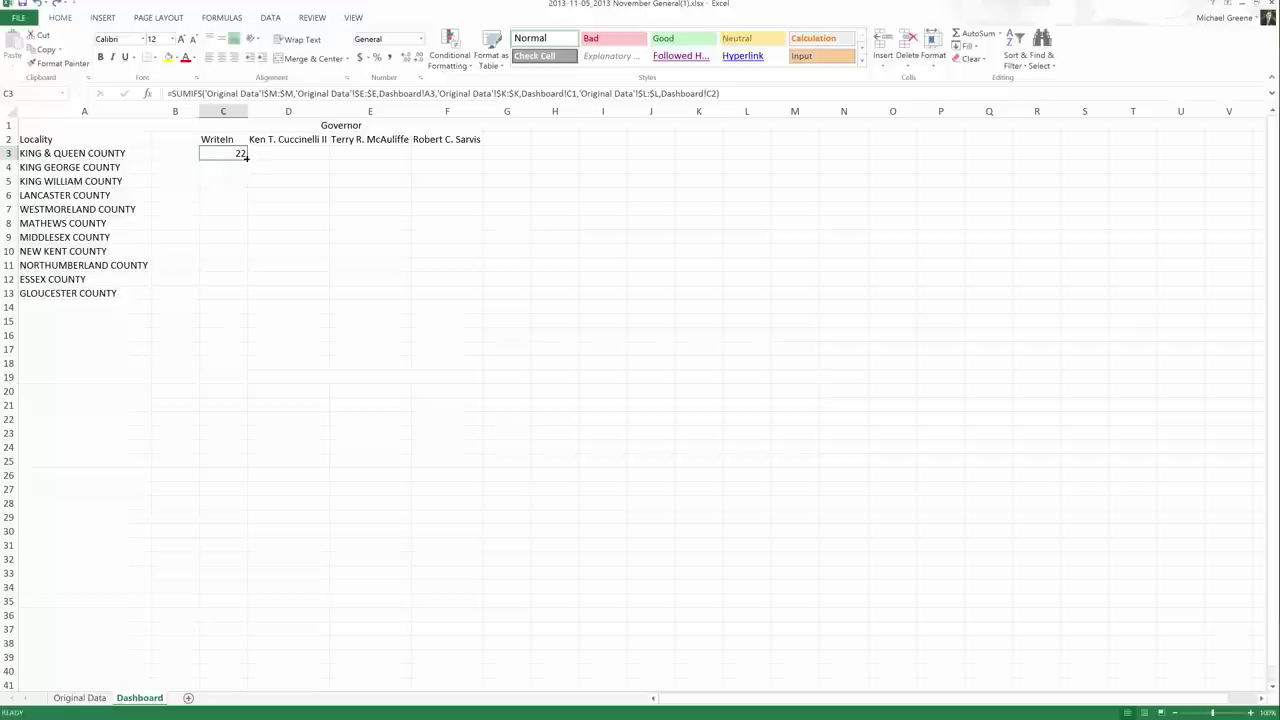
drag(246, 159, 329, 157)
click(326, 156)
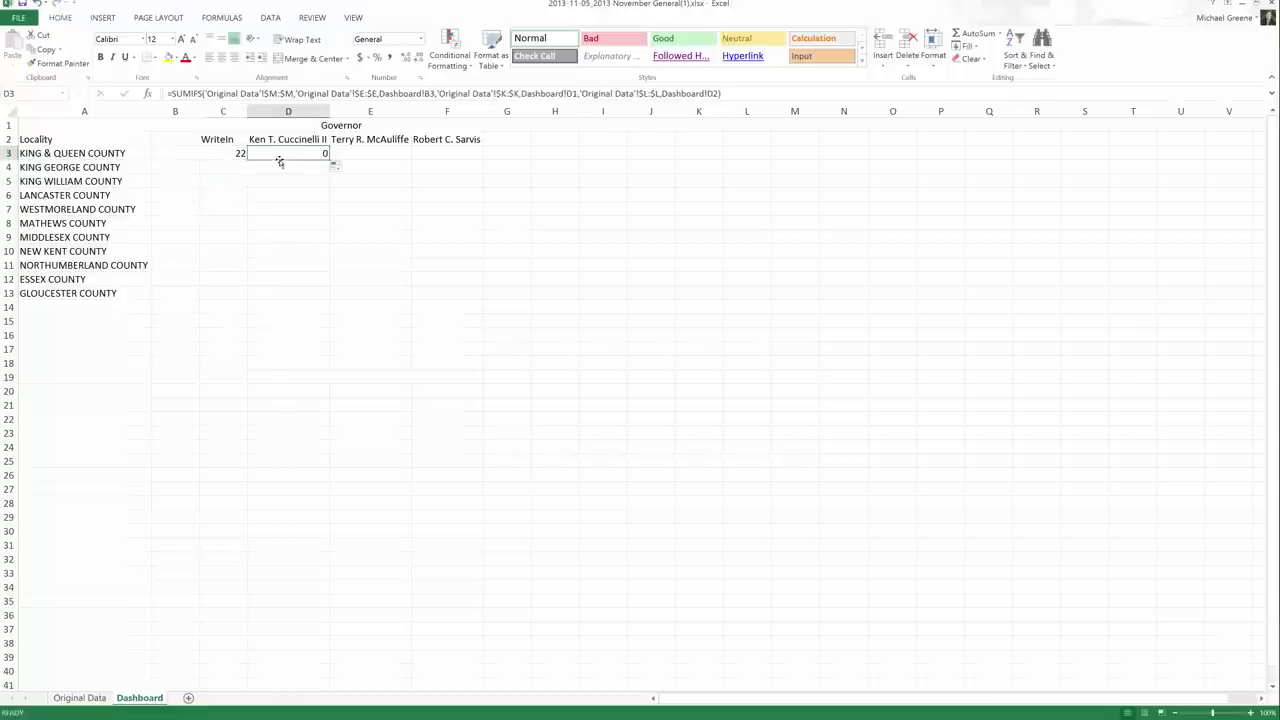
Step: Try to make the first criteria reference in D3 column-absolute as Dashboard!$B3, discard the edit, and remove the copied formula from D3
double_click(300, 153)
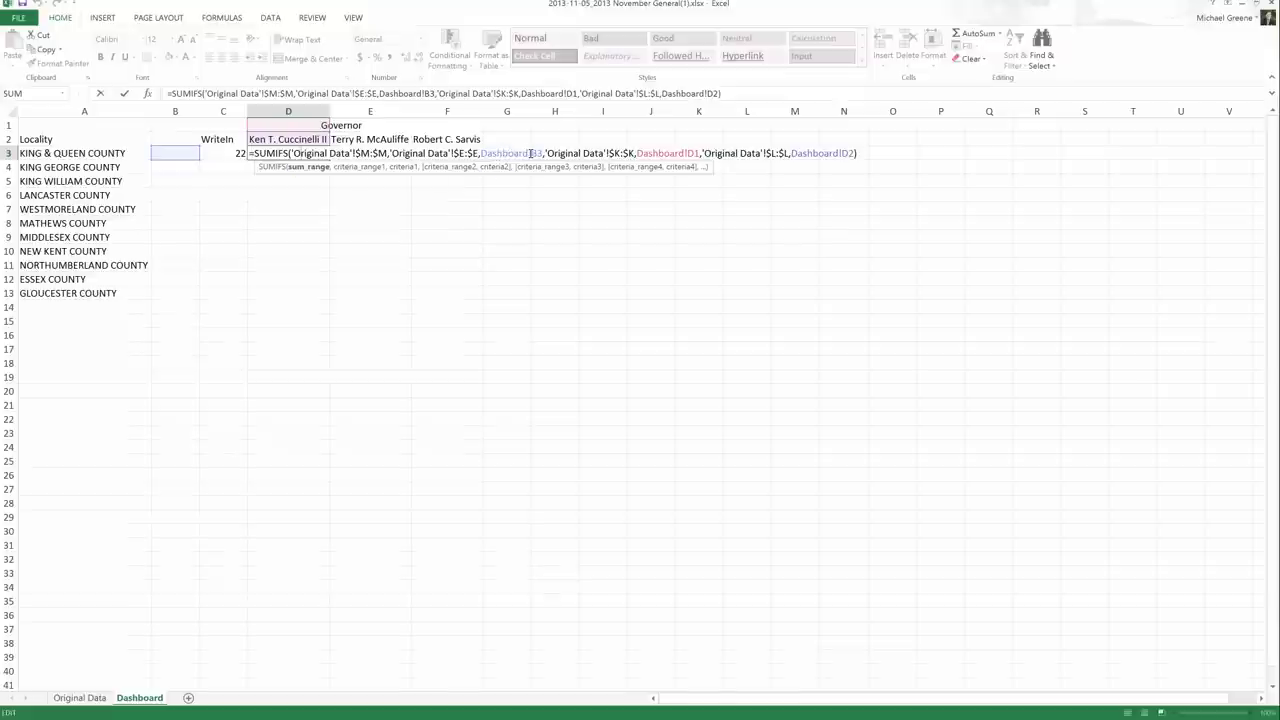
click(533, 153)
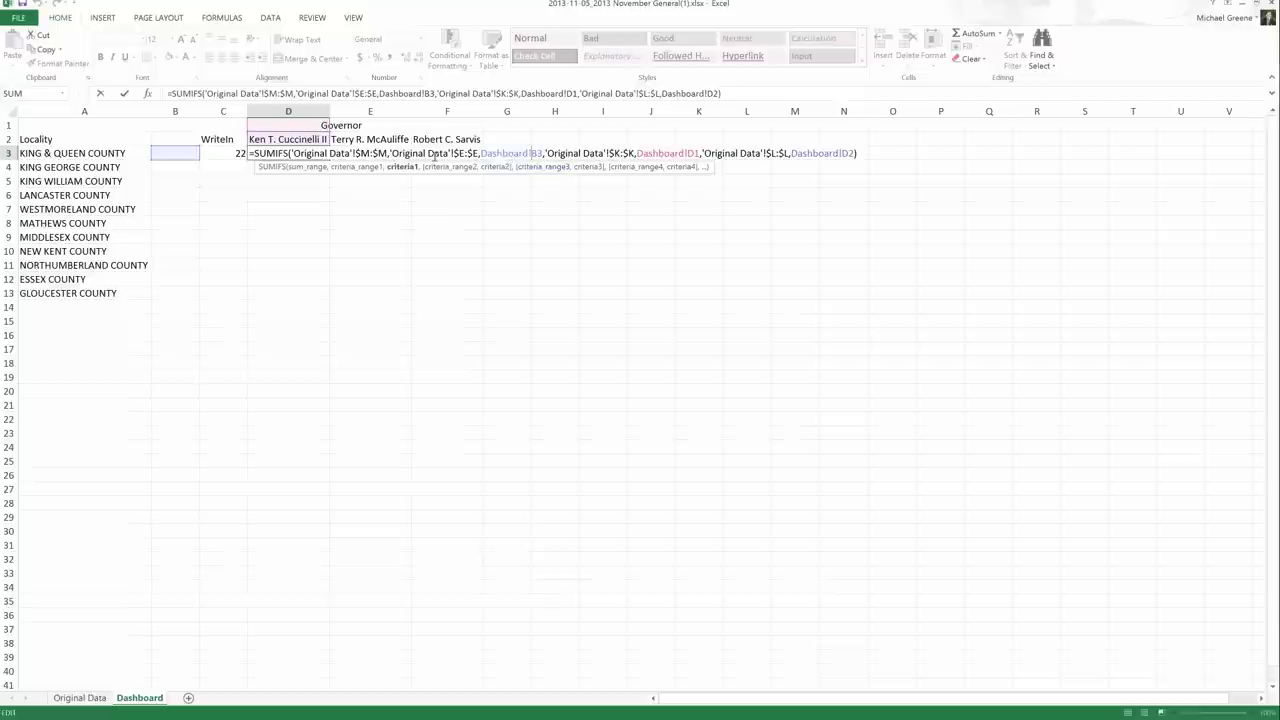
text($)
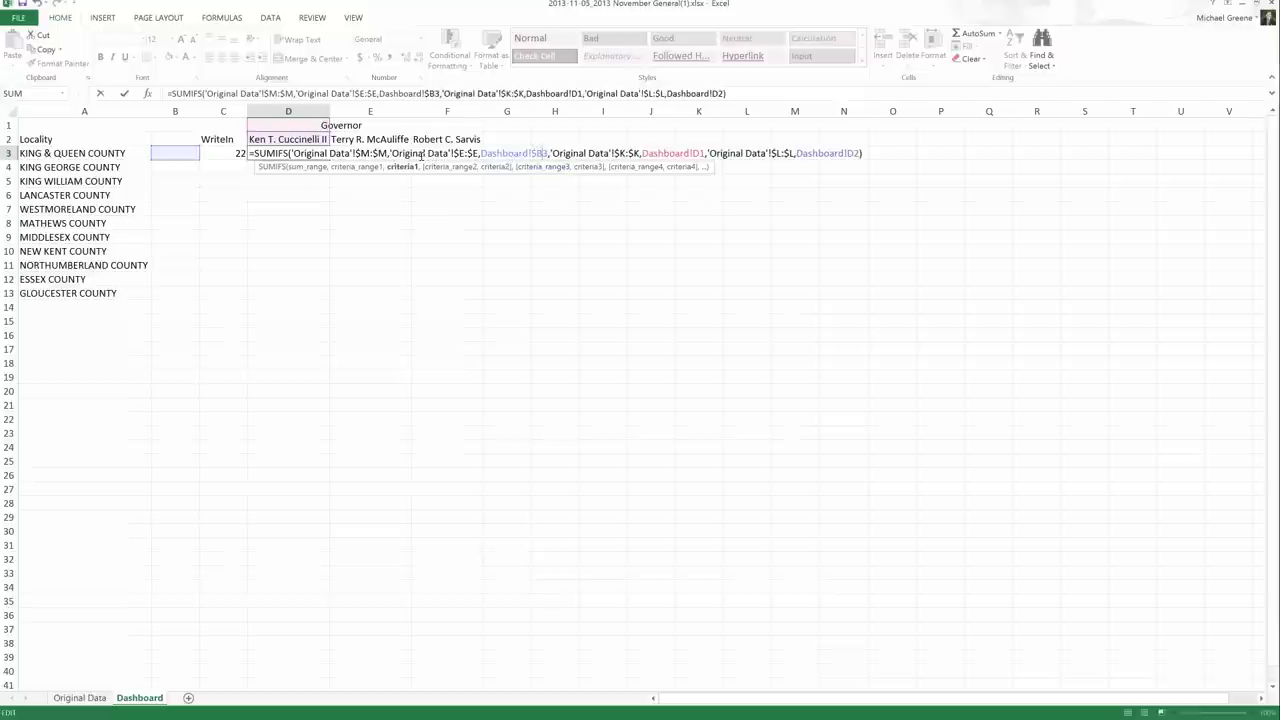
key(ctrl+Return)
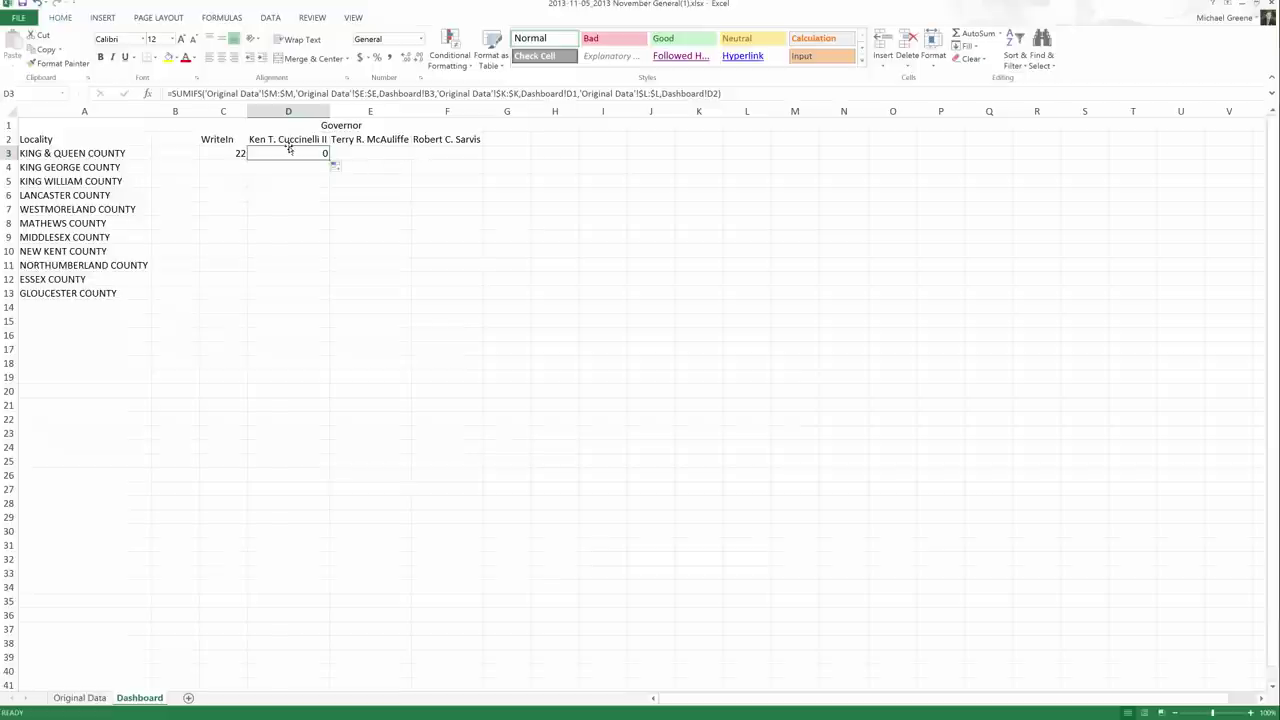
key(Left)
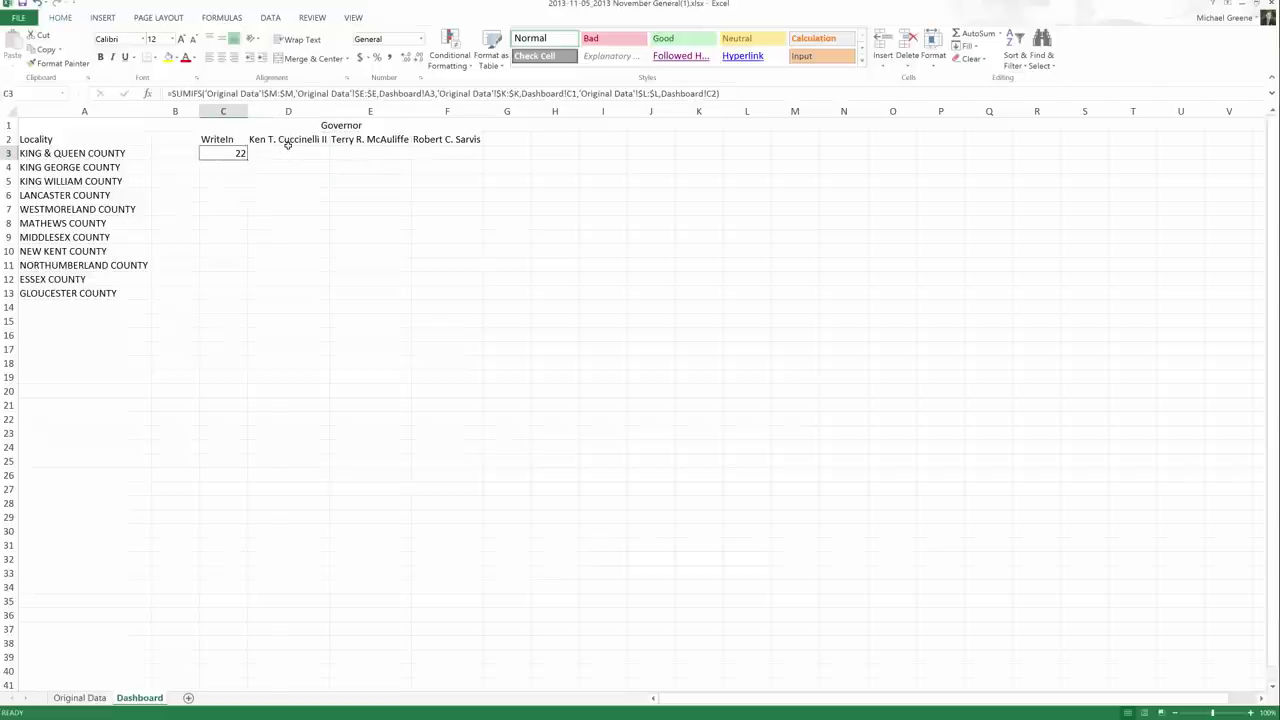
Step: Make the first criteria reference in the C3 formula fully absolute, as Dashboard!$A$3
double_click(235, 155)
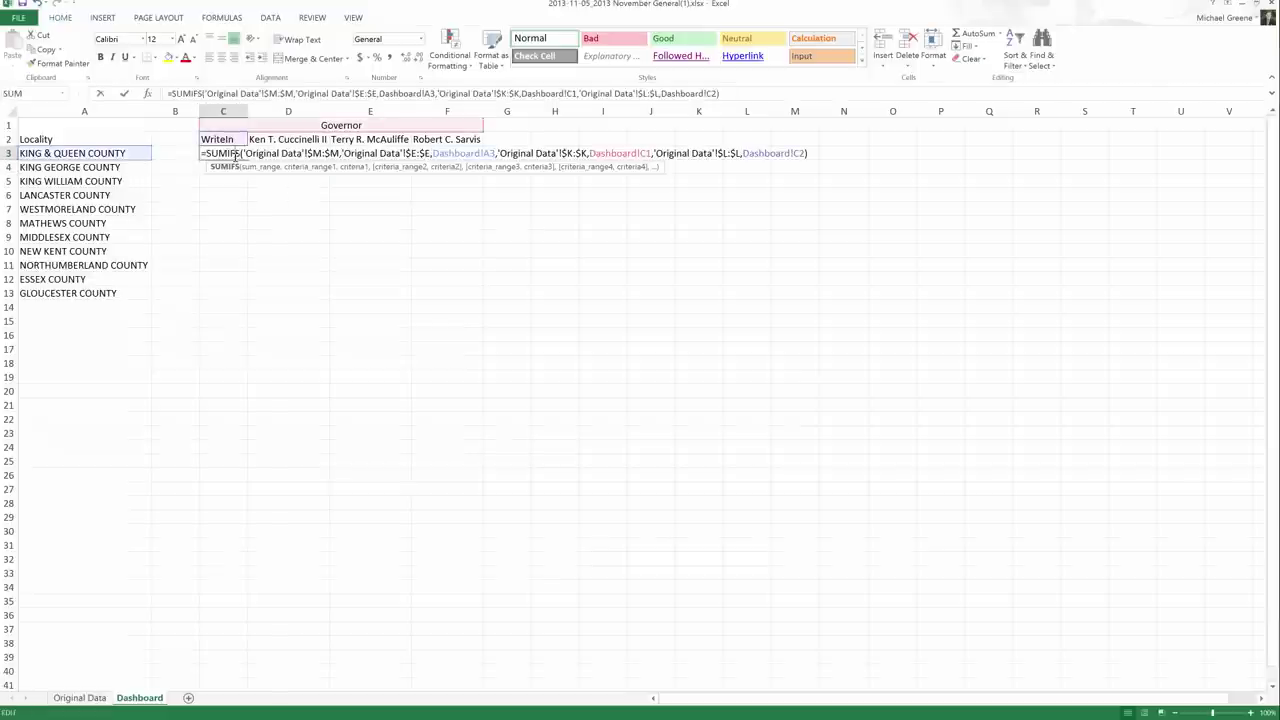
click(484, 153)
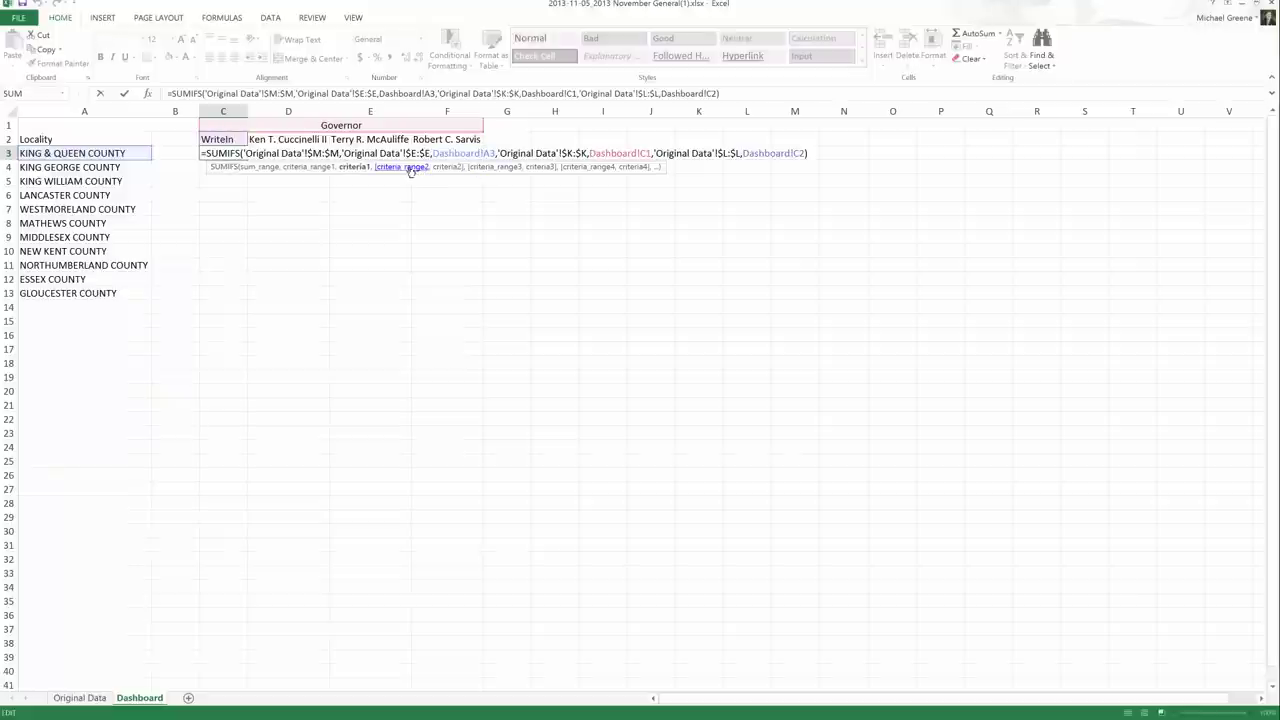
text($A)
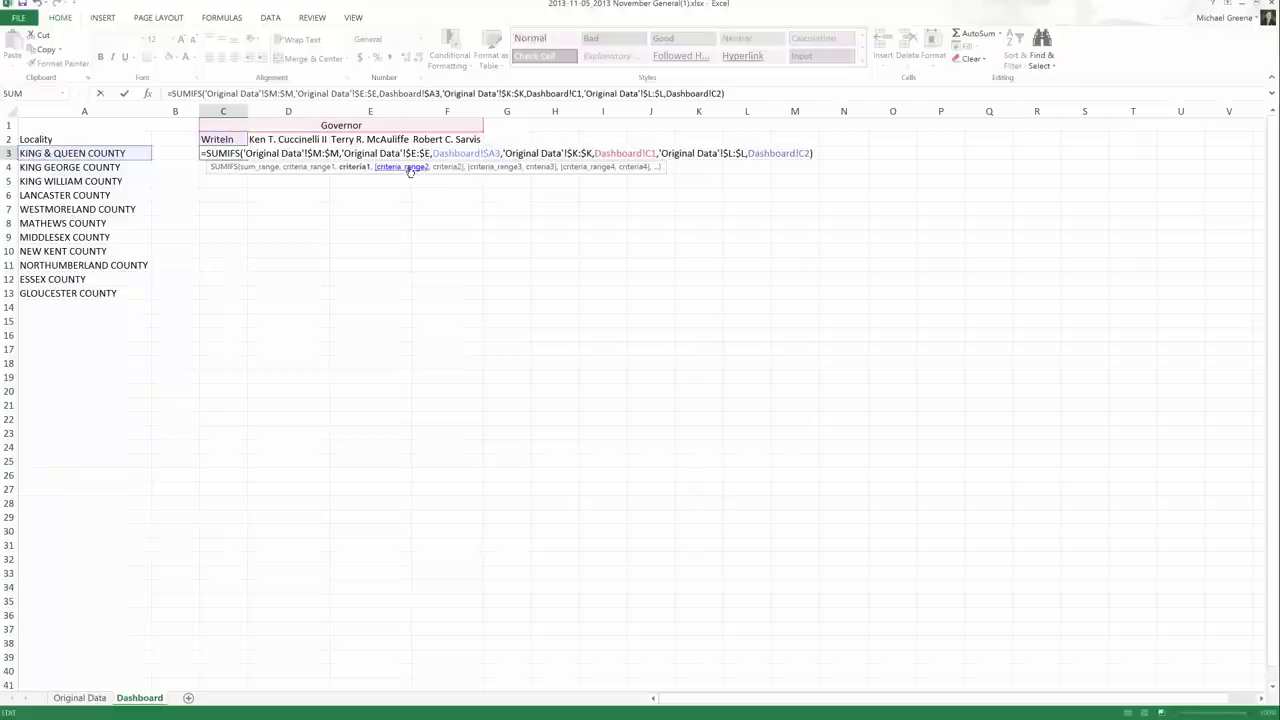
text($)
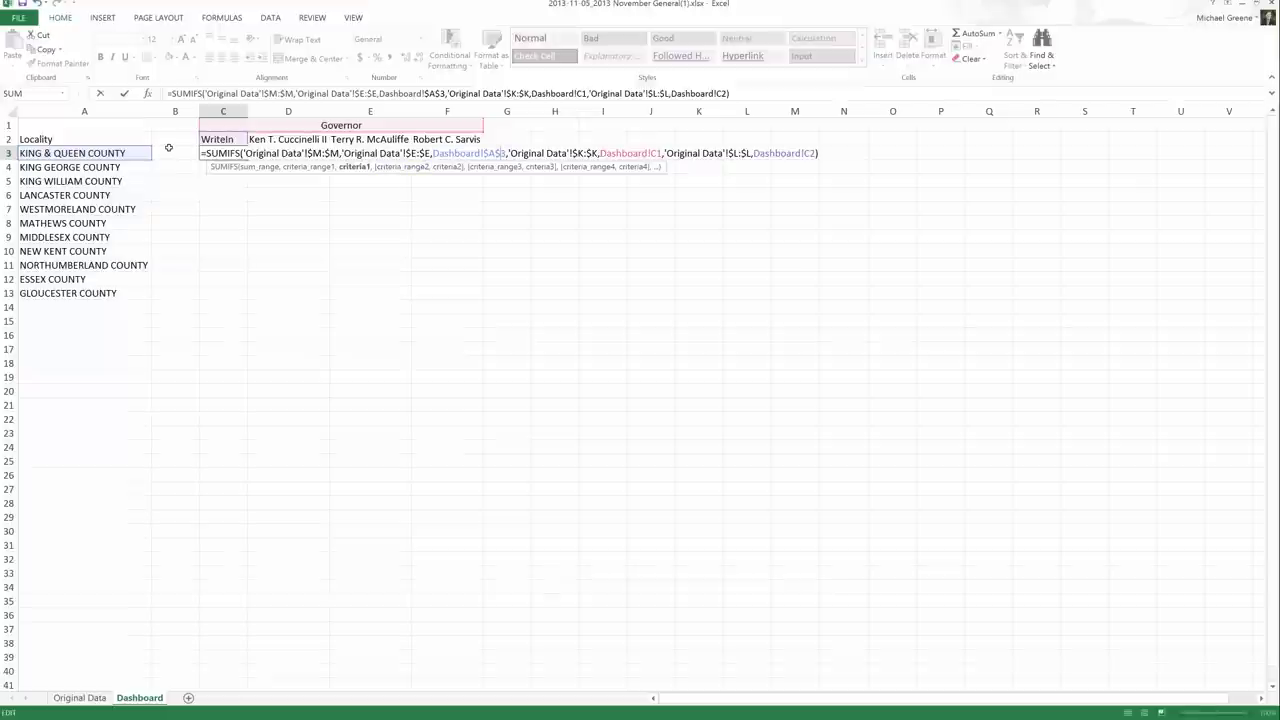
key(Return)
key(Up)
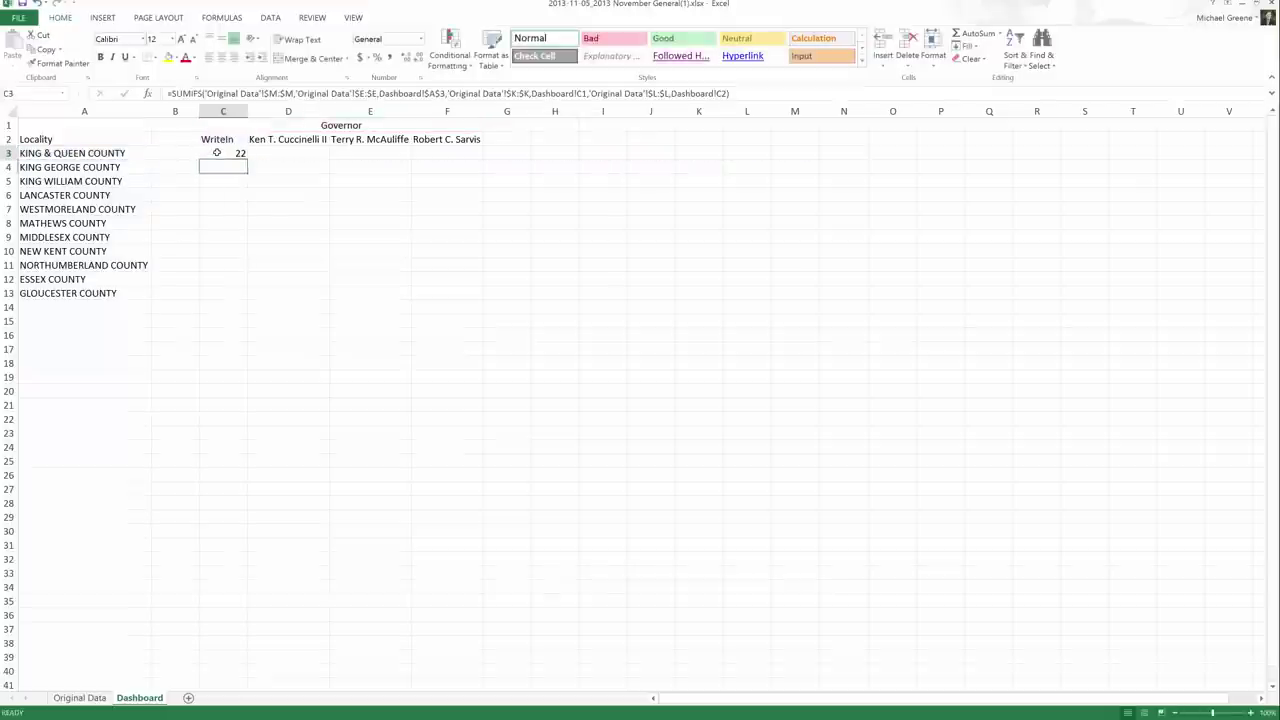
Step: Fill the corrected C3 formula into D3 and inspect which cells its criteria references point to
drag(247, 157, 331, 160)
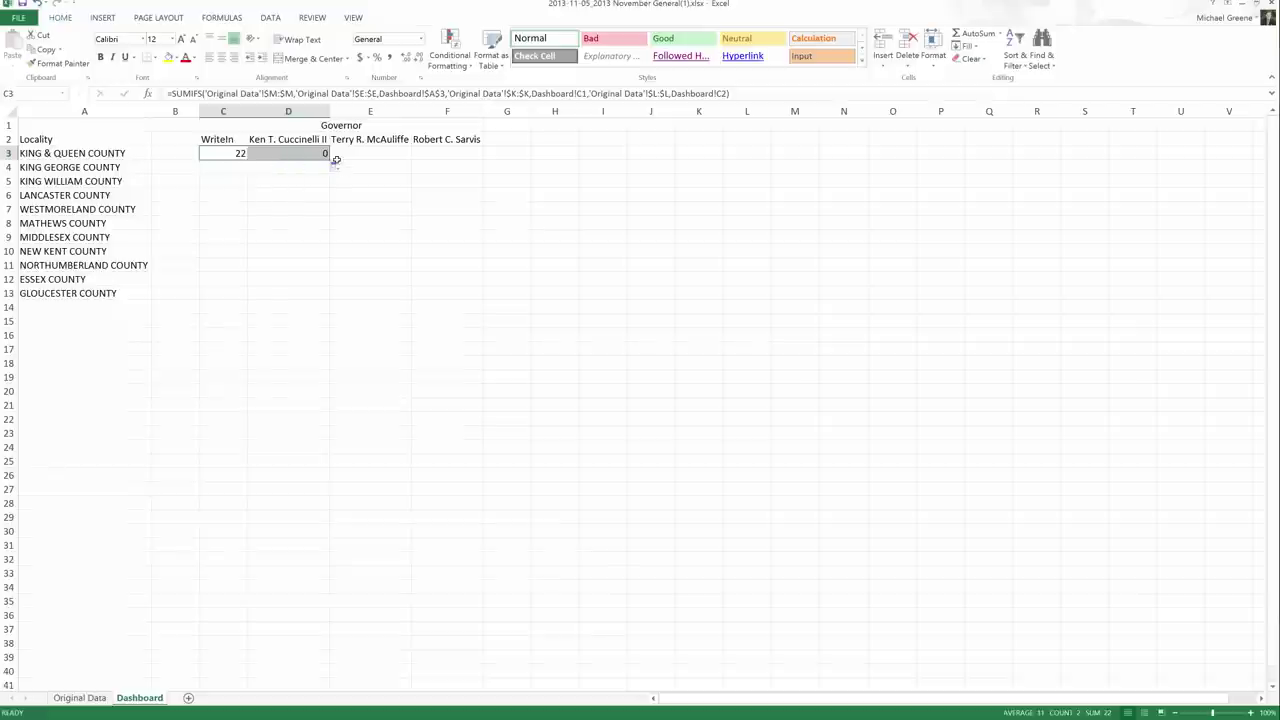
double_click(300, 155)
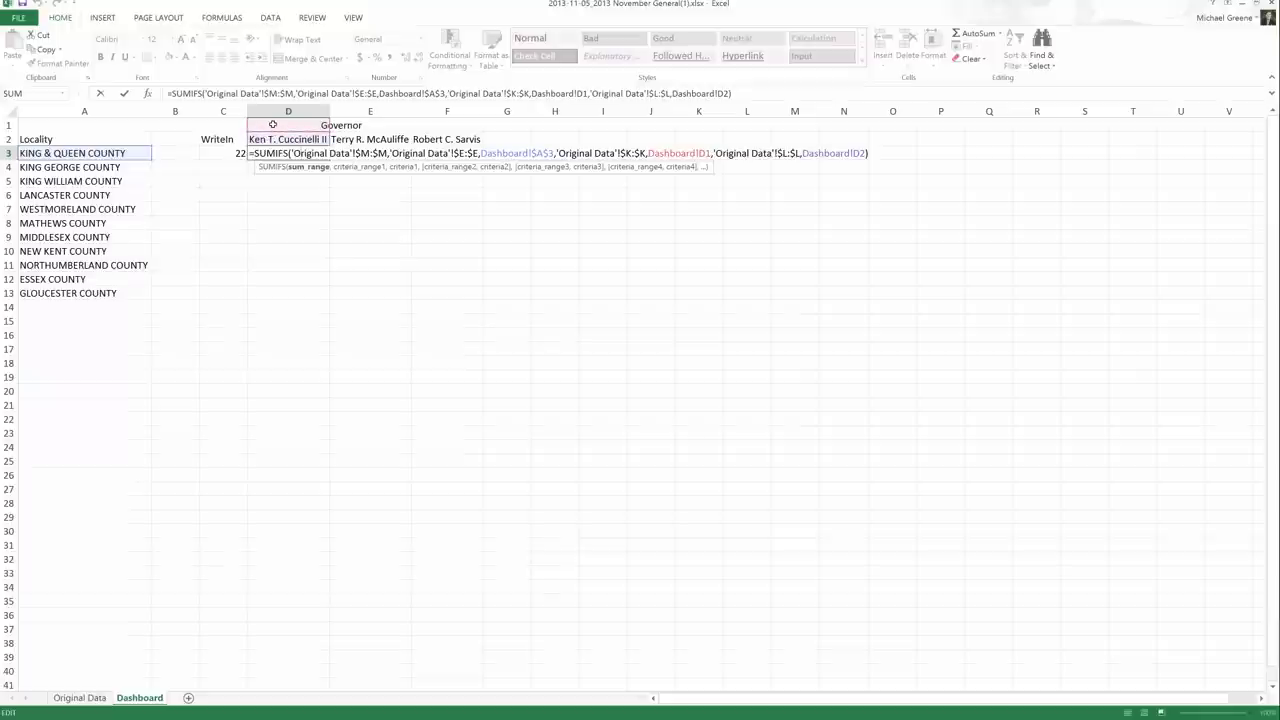
key(Return)
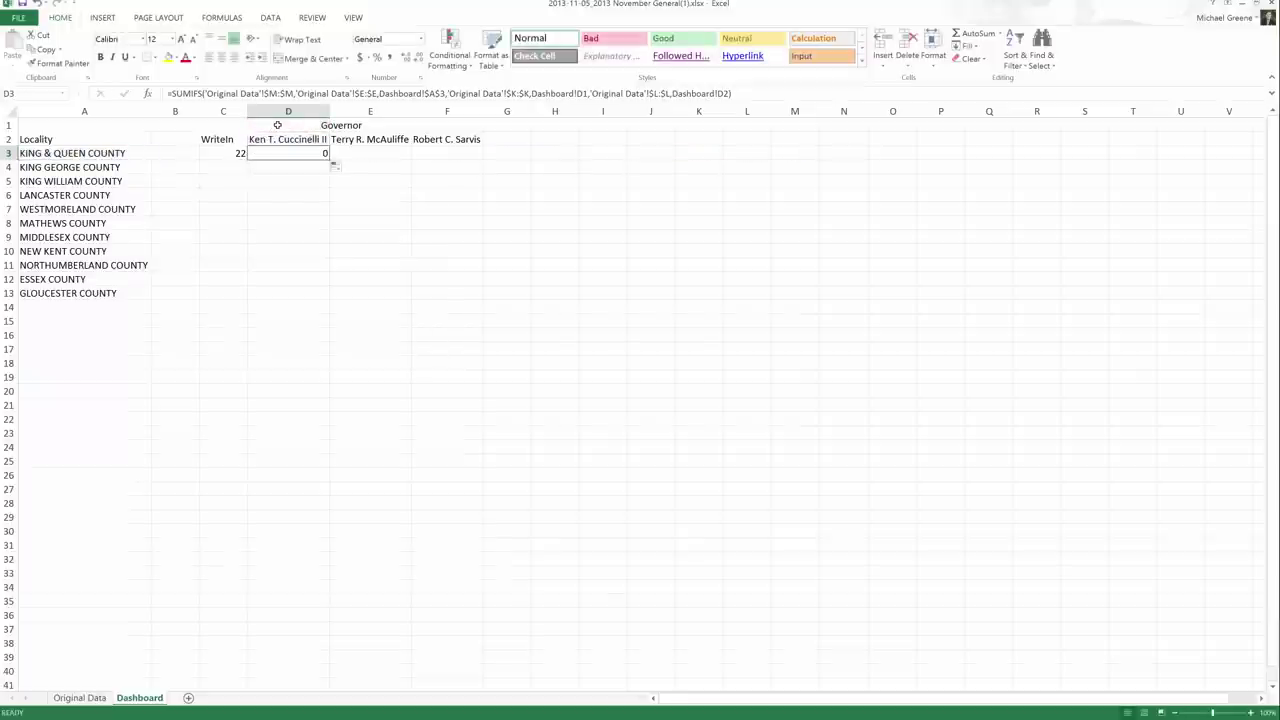
Step: Unmerge the Governor heading across C1:F1
click(282, 126)
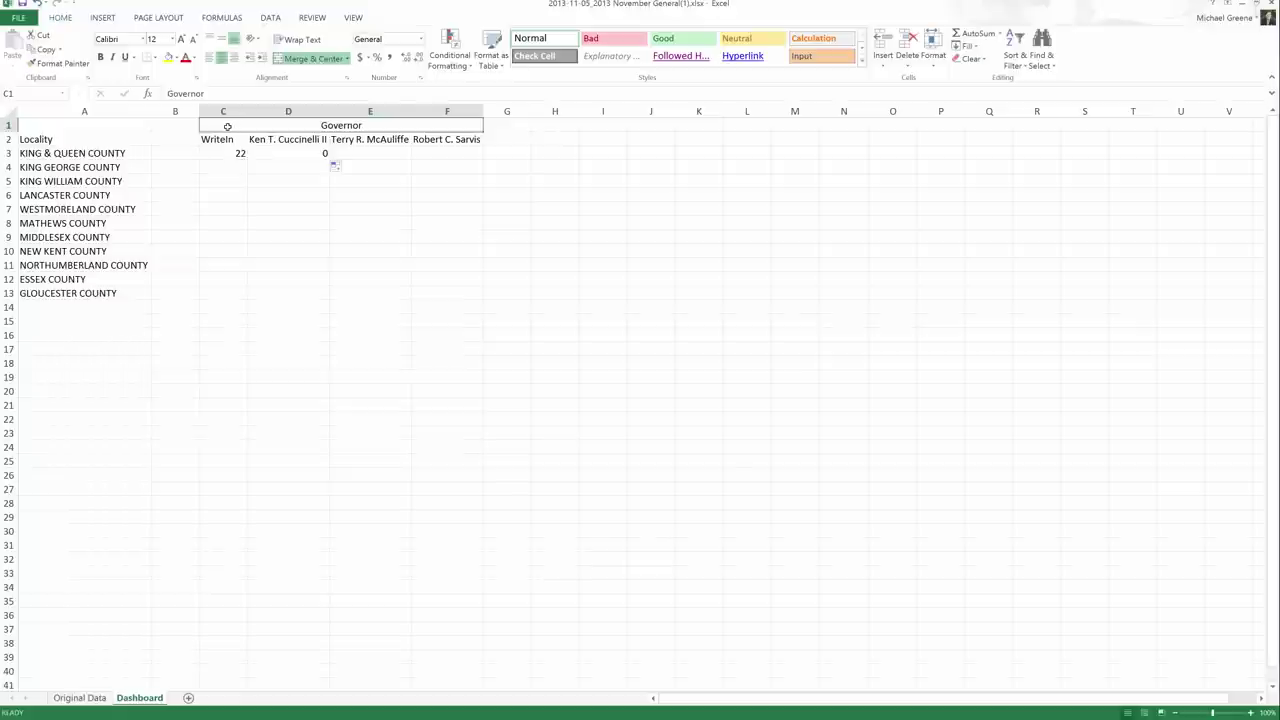
click(308, 58)
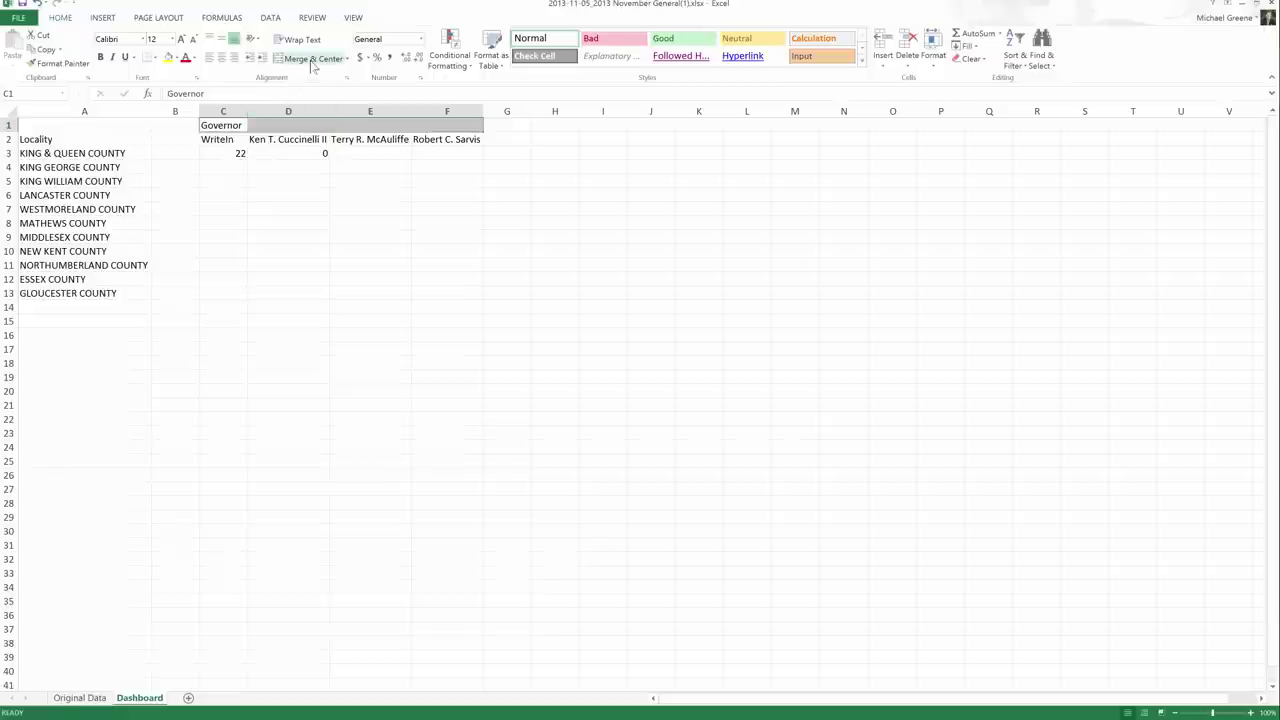
Step: Merge and center the Governor heading across C1:F1 again, and make the second criteria reference in the C3 formula absolute, as Dashboard!$C$1
click(313, 62)
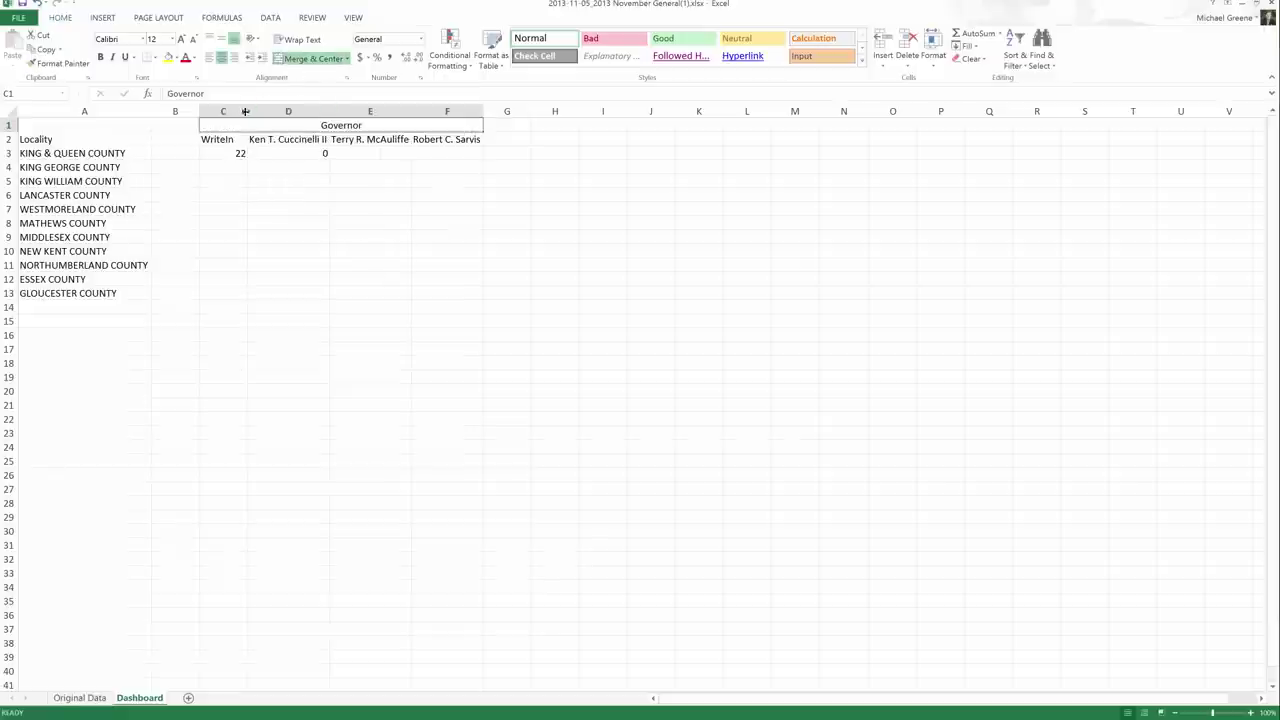
double_click(229, 152)
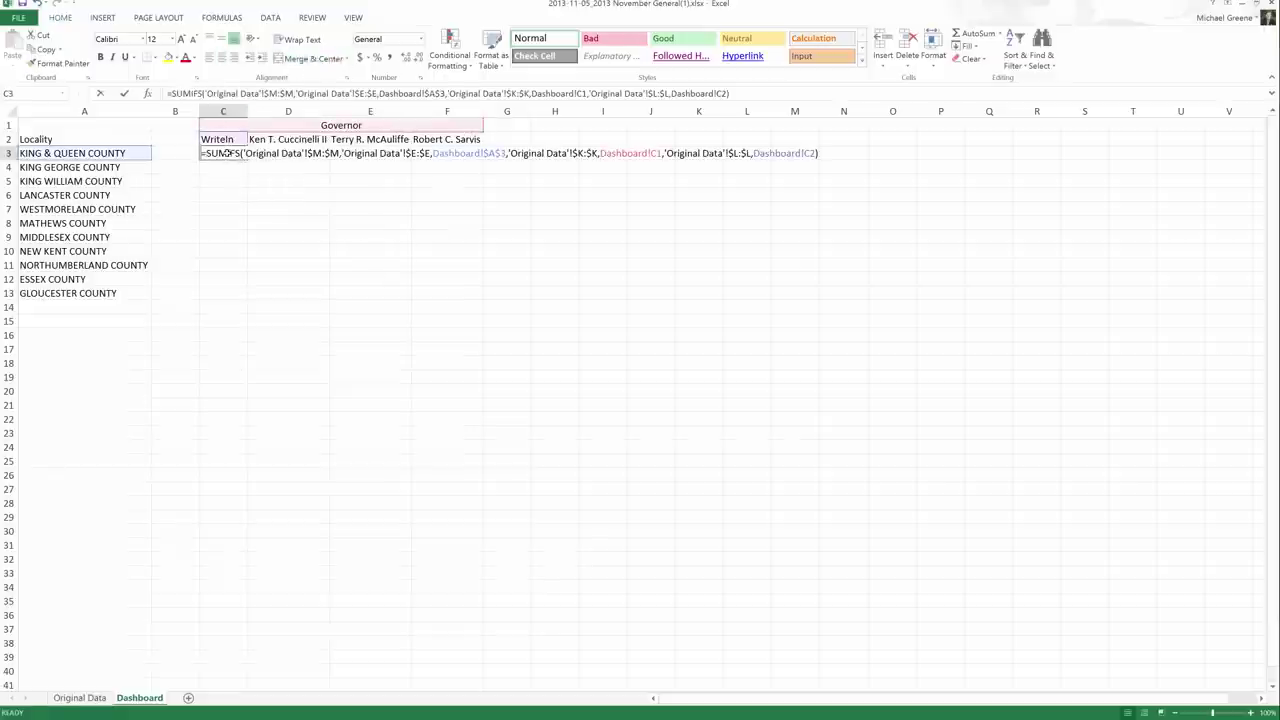
click(648, 152)
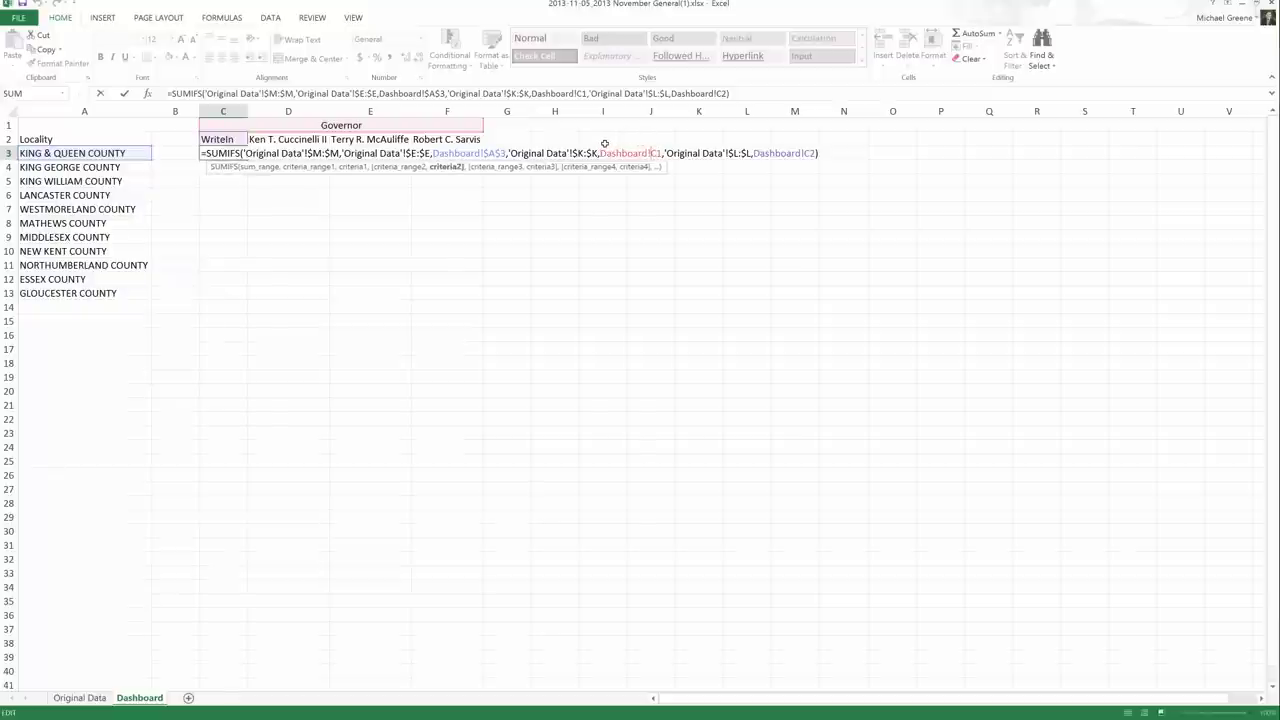
text($)
text($C$)
key(Return)
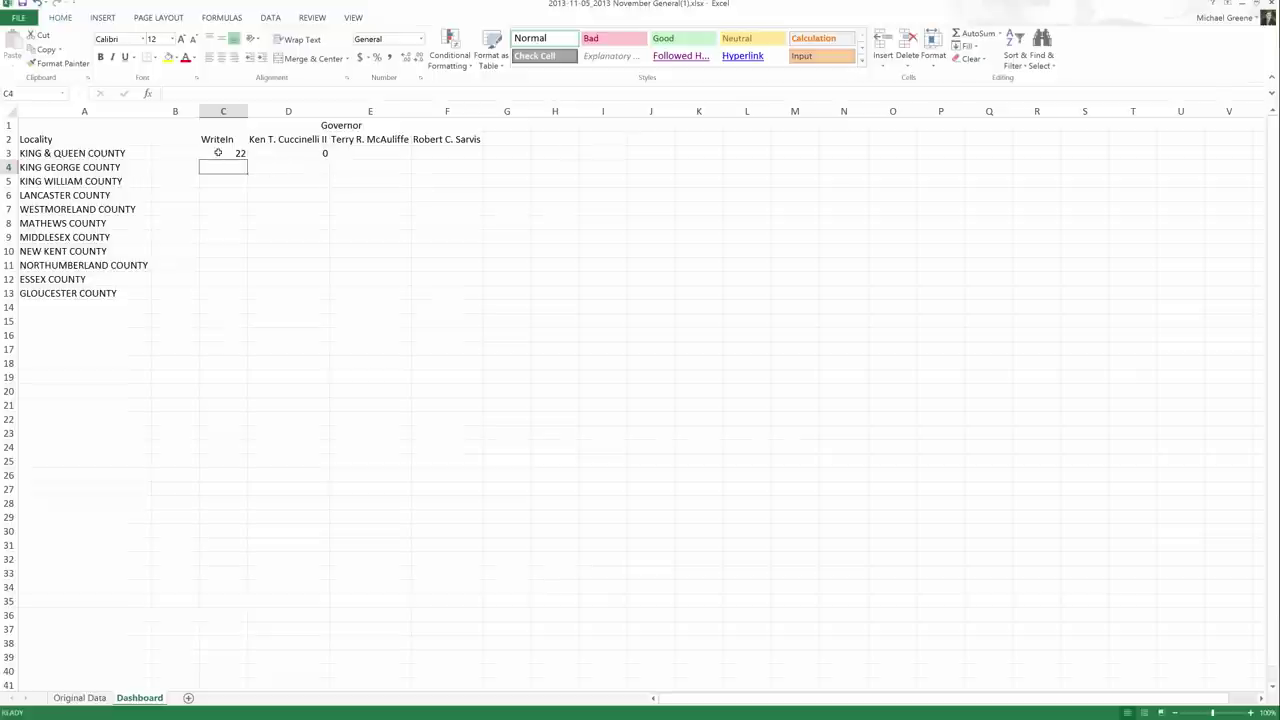
Step: Fill the C3 formula across the other candidates in D3:F3
click(218, 152)
drag(246, 156, 324, 156)
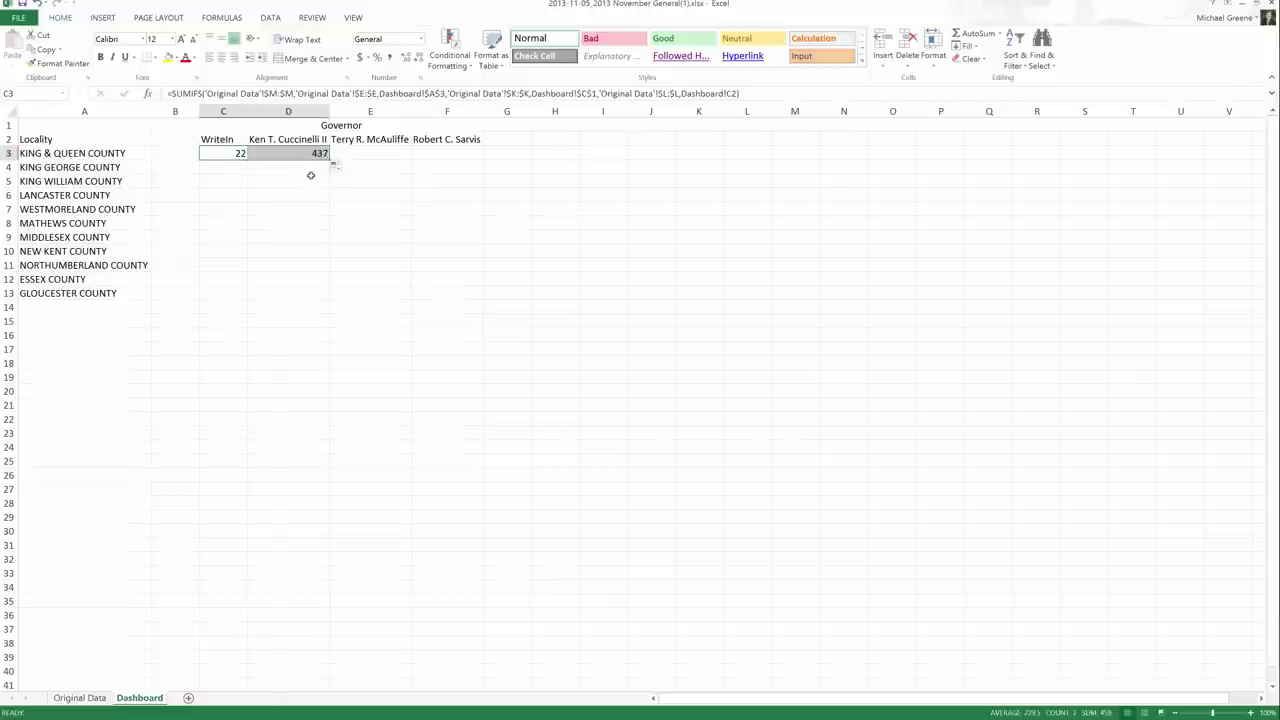
drag(328, 158, 441, 163)
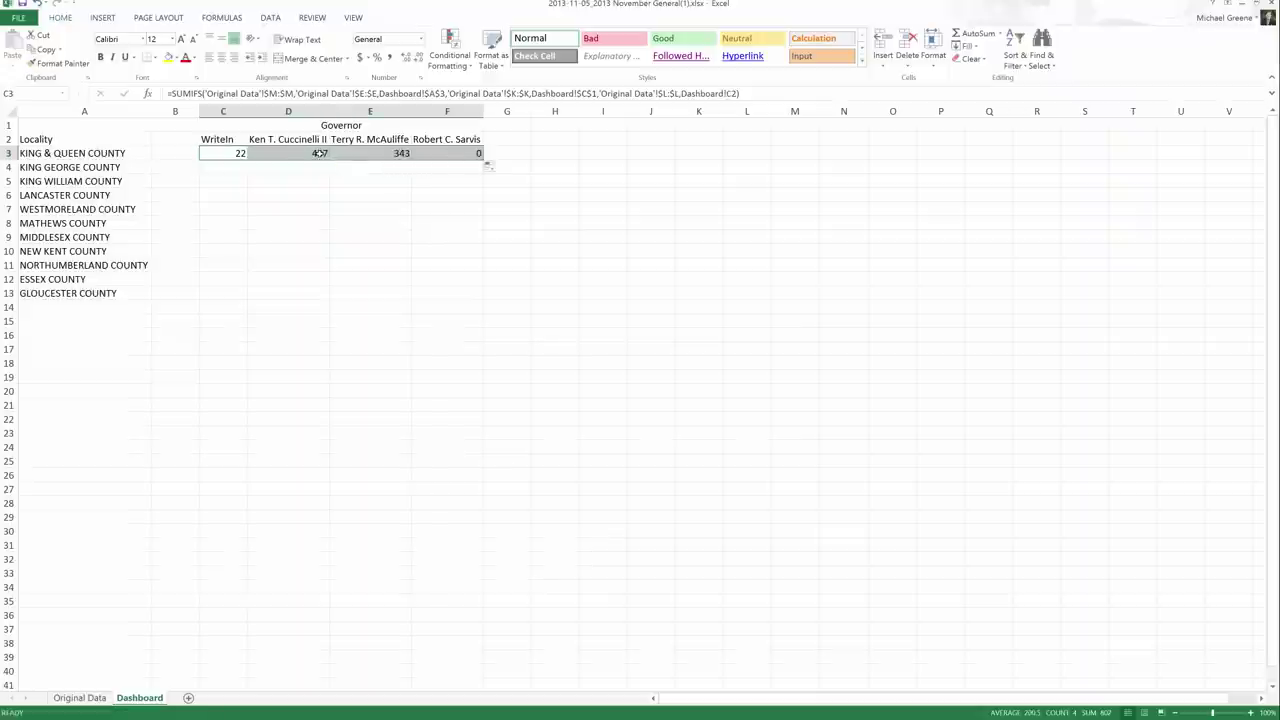
click(456, 153)
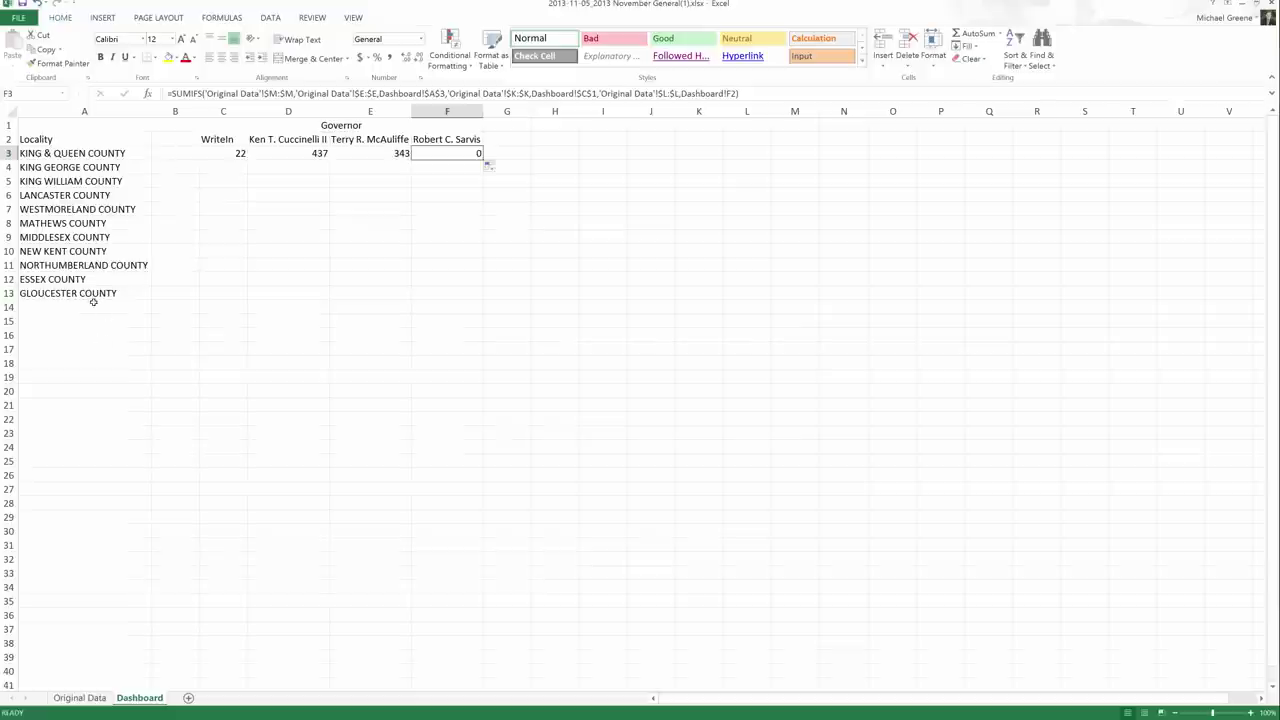
Step: Inspect which cells the criteria references point to in the copied formulas in D3, E3 and F3
double_click(305, 154)
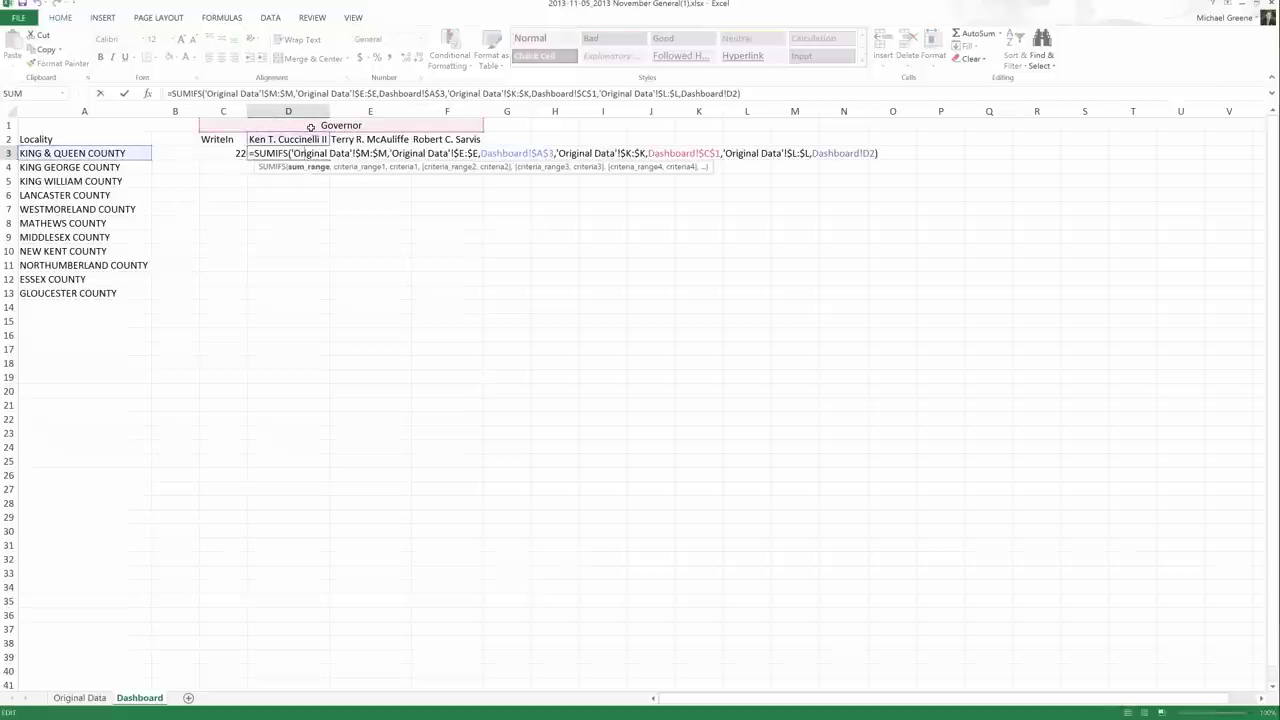
key(Escape)
key(Right)
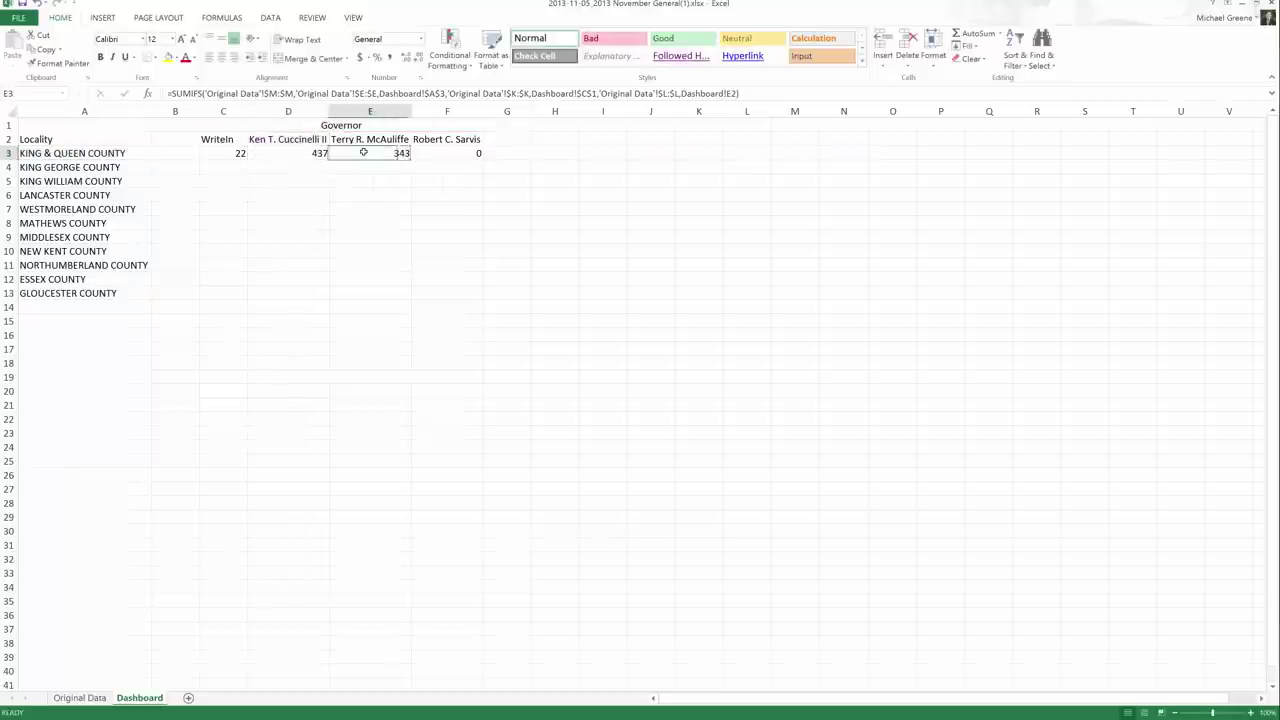
key(F2)
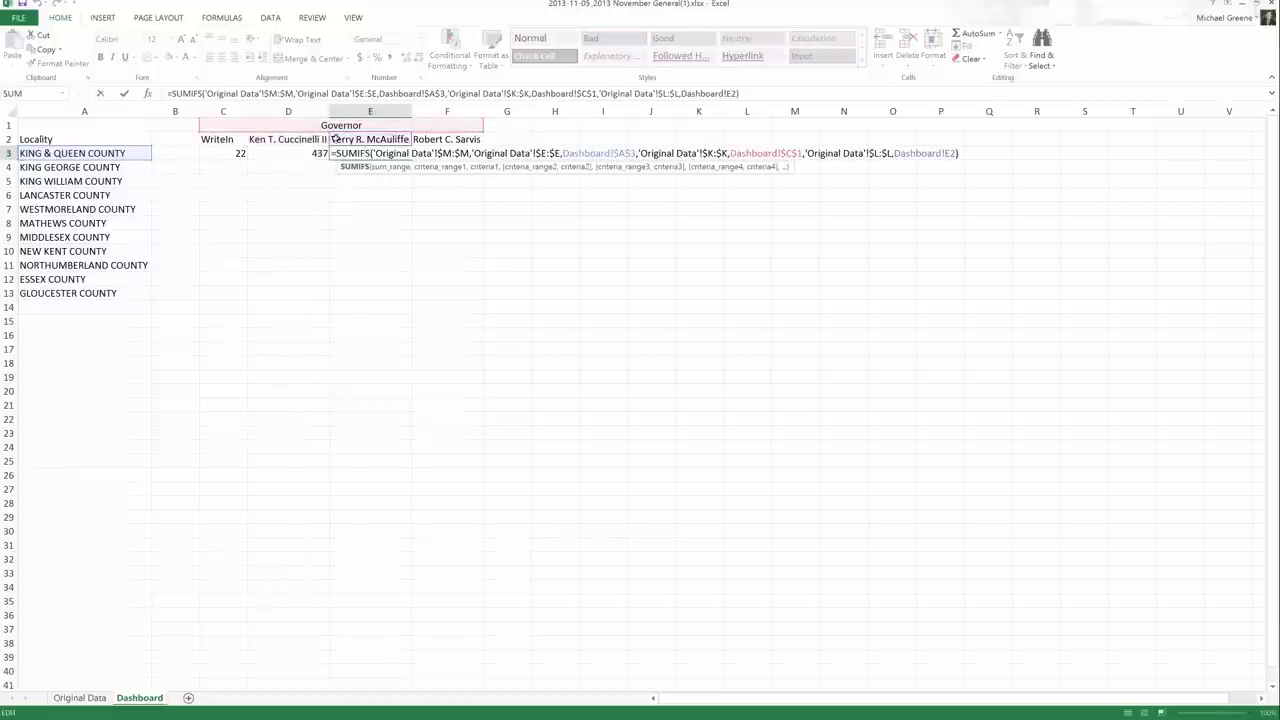
key(Escape)
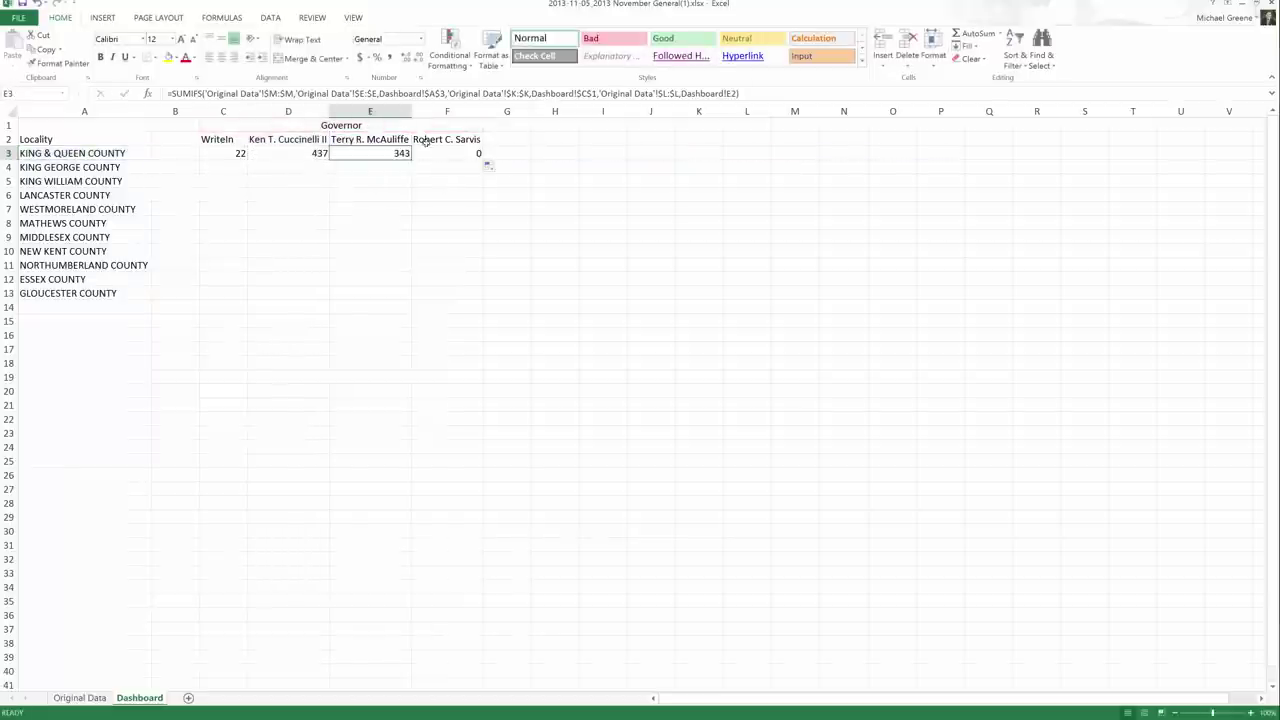
key(Right)
key(F2)
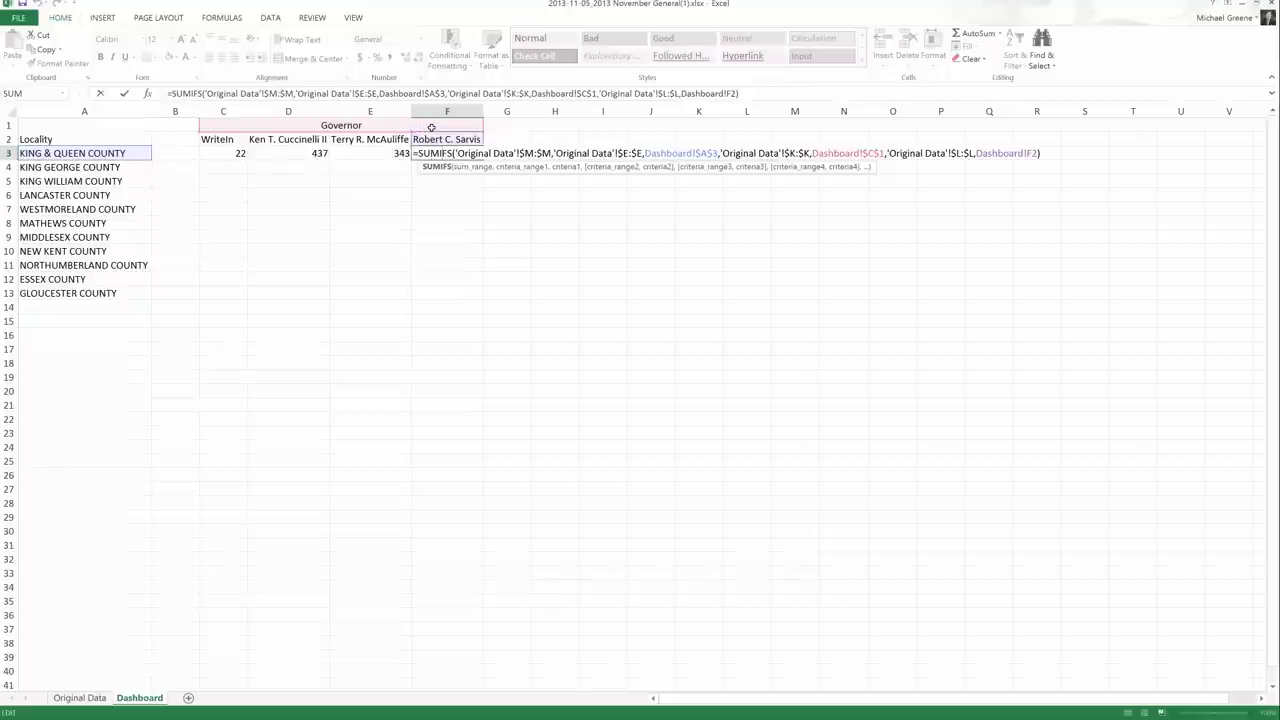
key(Escape)
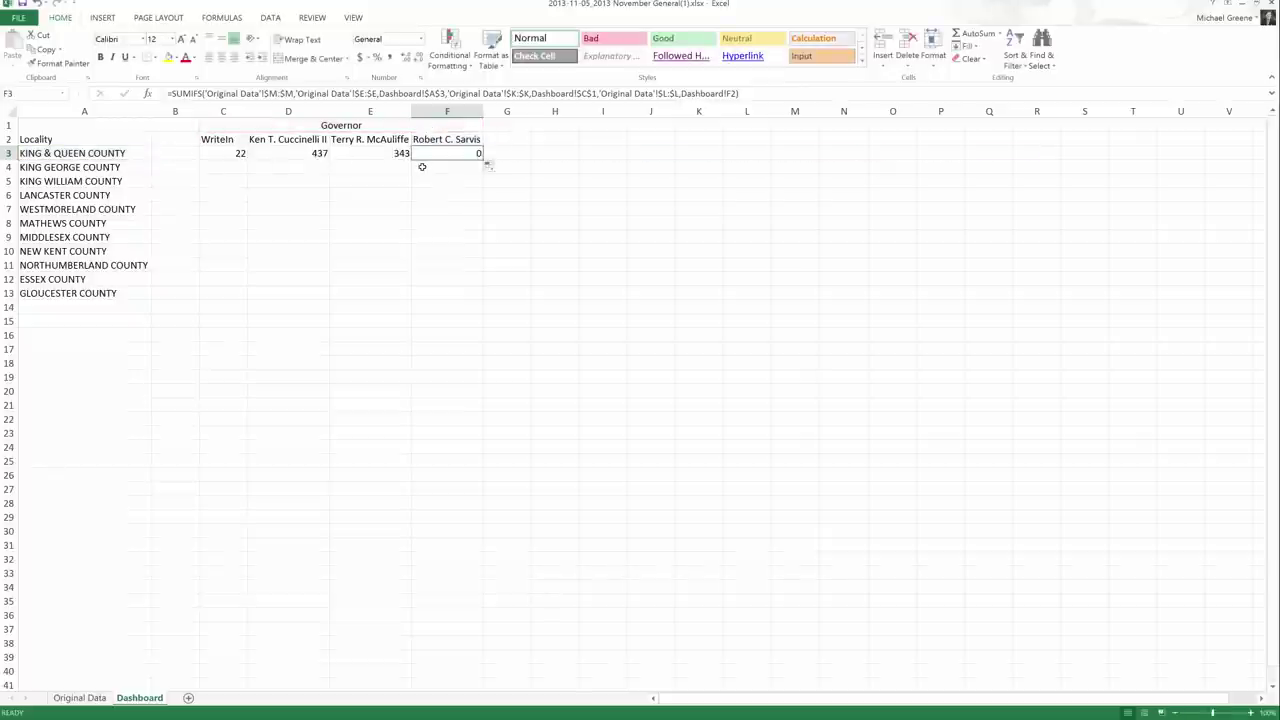
Step: Fill the C3 and D3 formulas down through row 13 for the remaining localities
click(236, 153)
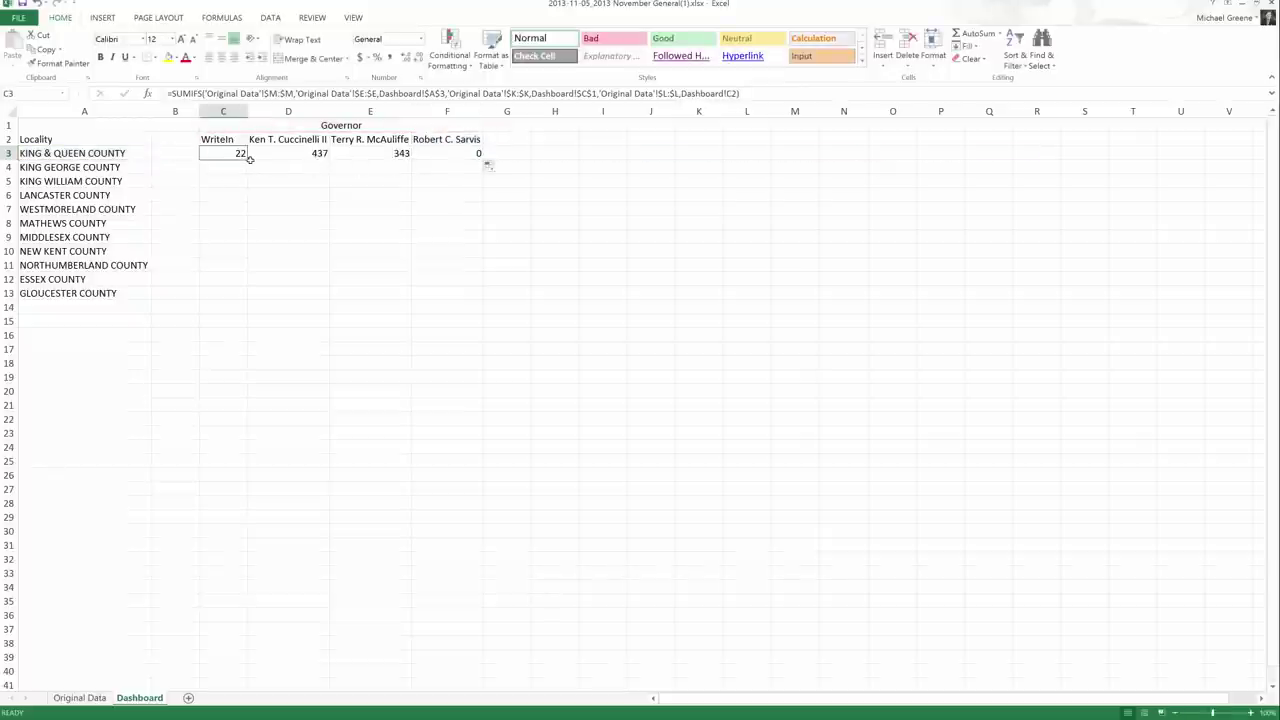
drag(246, 158, 240, 299)
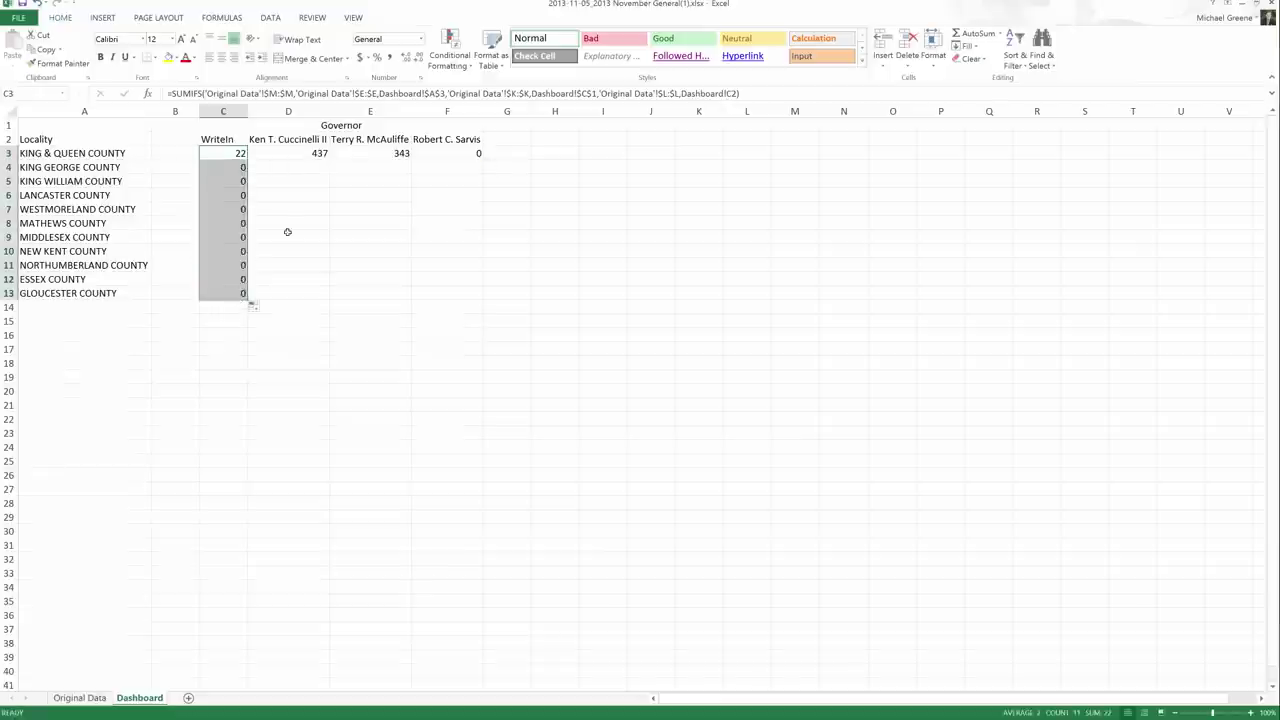
click(286, 154)
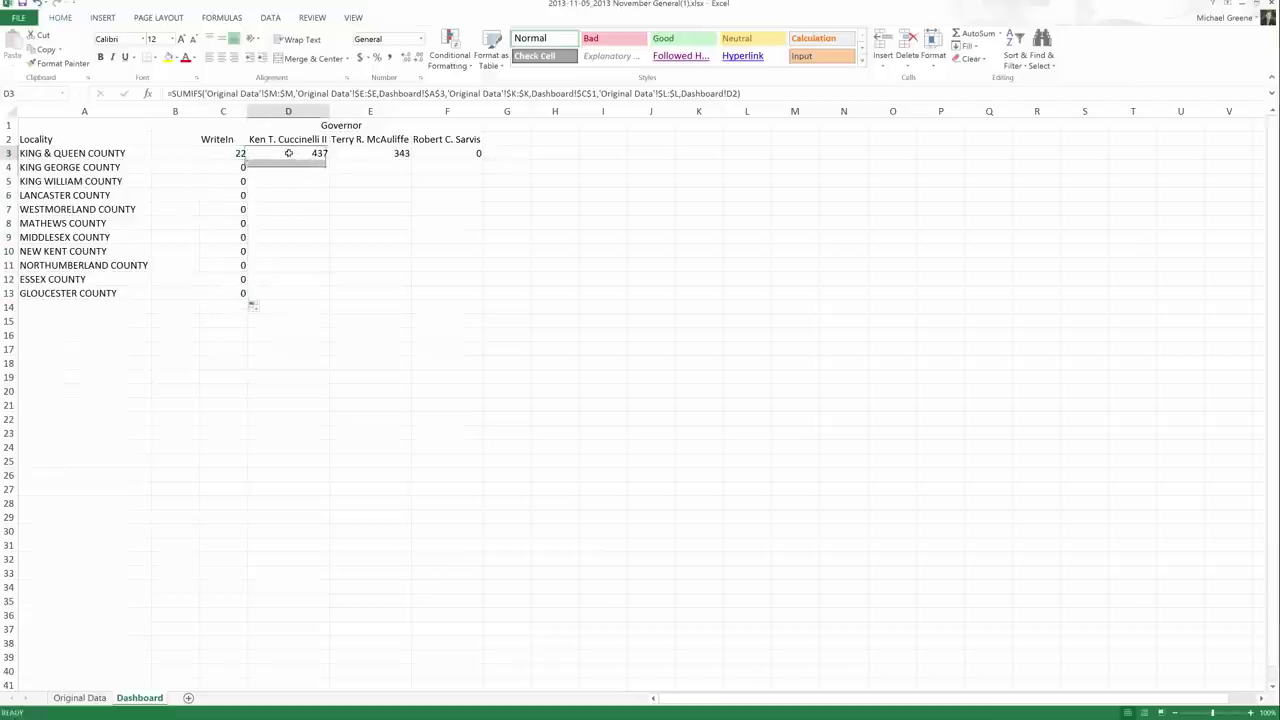
drag(328, 158, 330, 299)
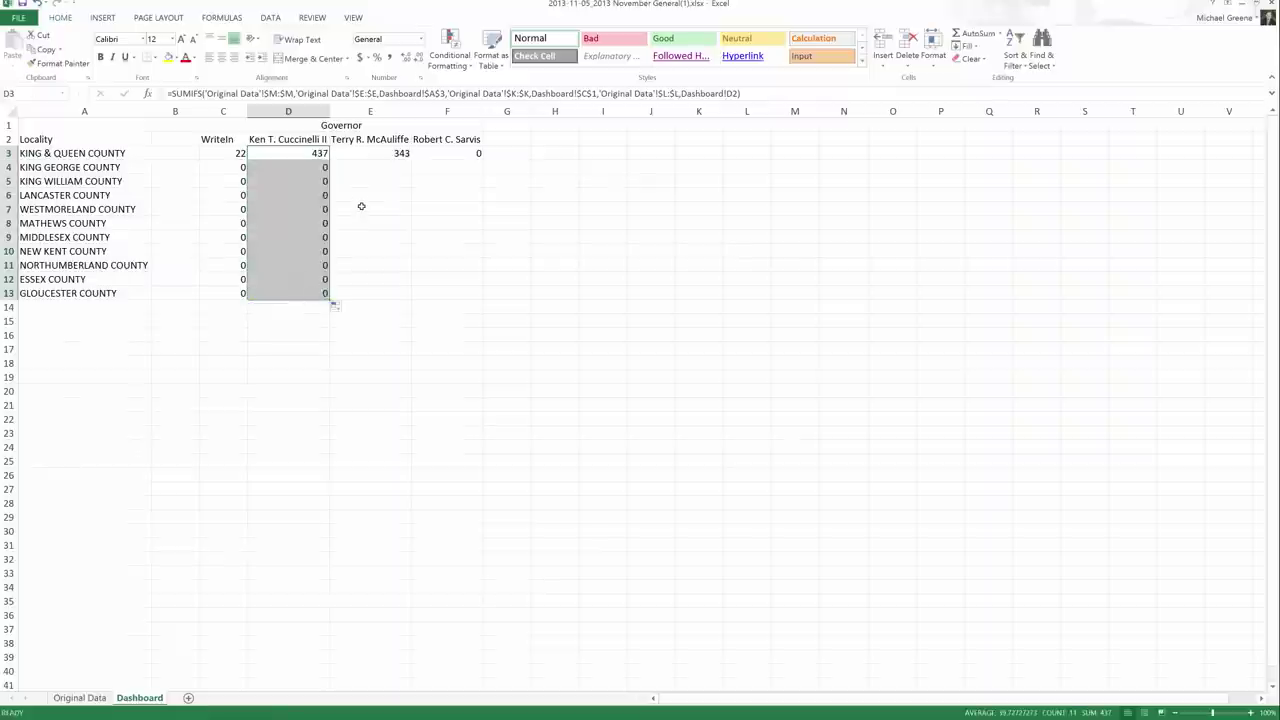
Step: Inspect which locality and candidate cells the copied formula in C4 refers to
double_click(240, 167)
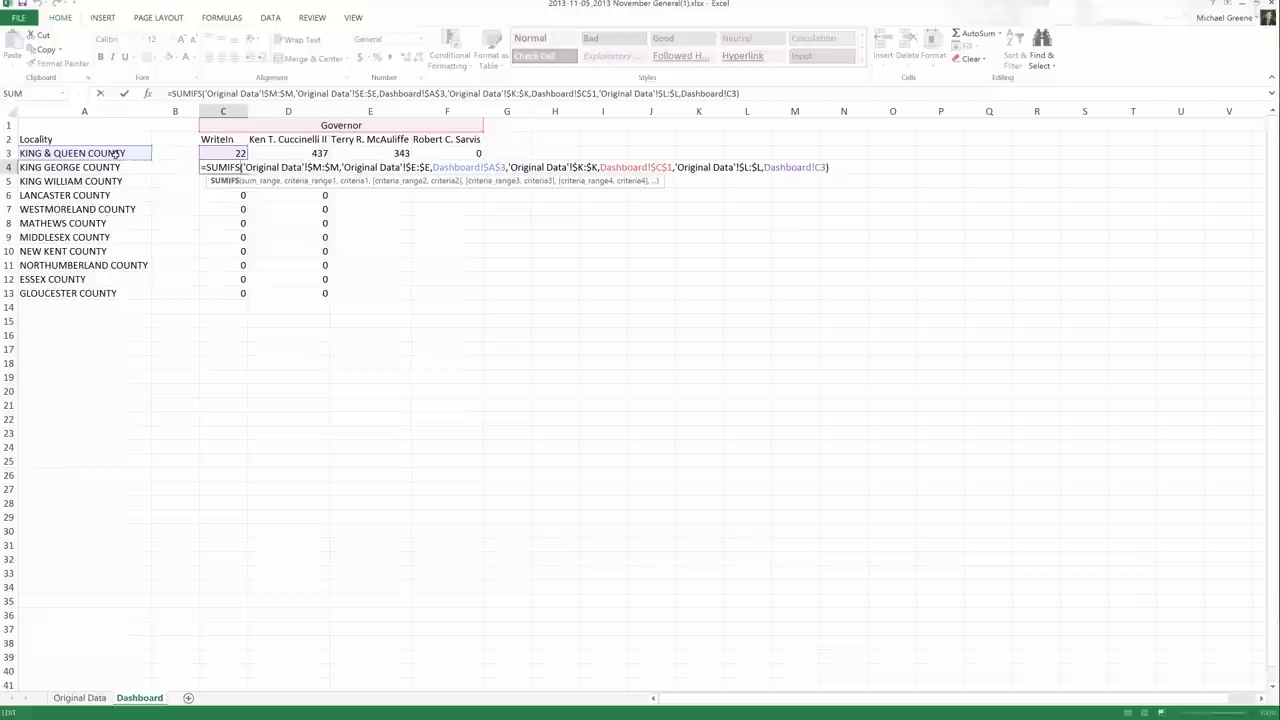
key(Escape)
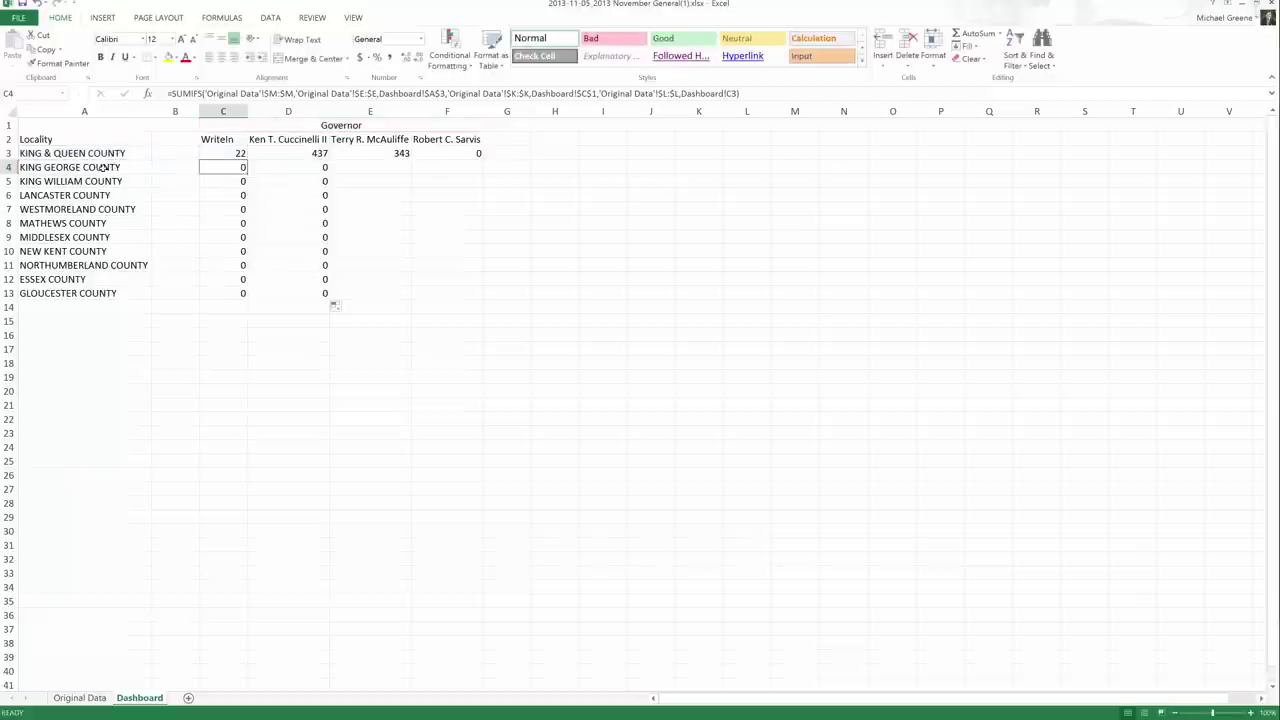
double_click(219, 167)
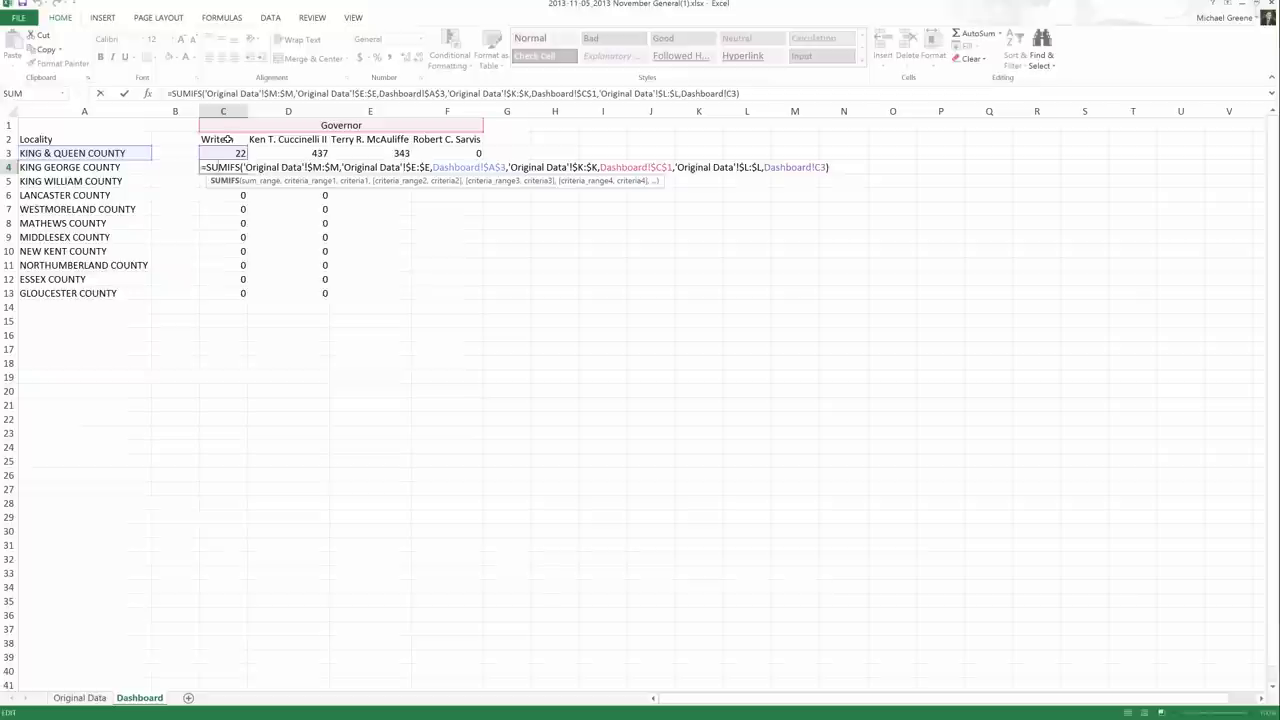
click(236, 167)
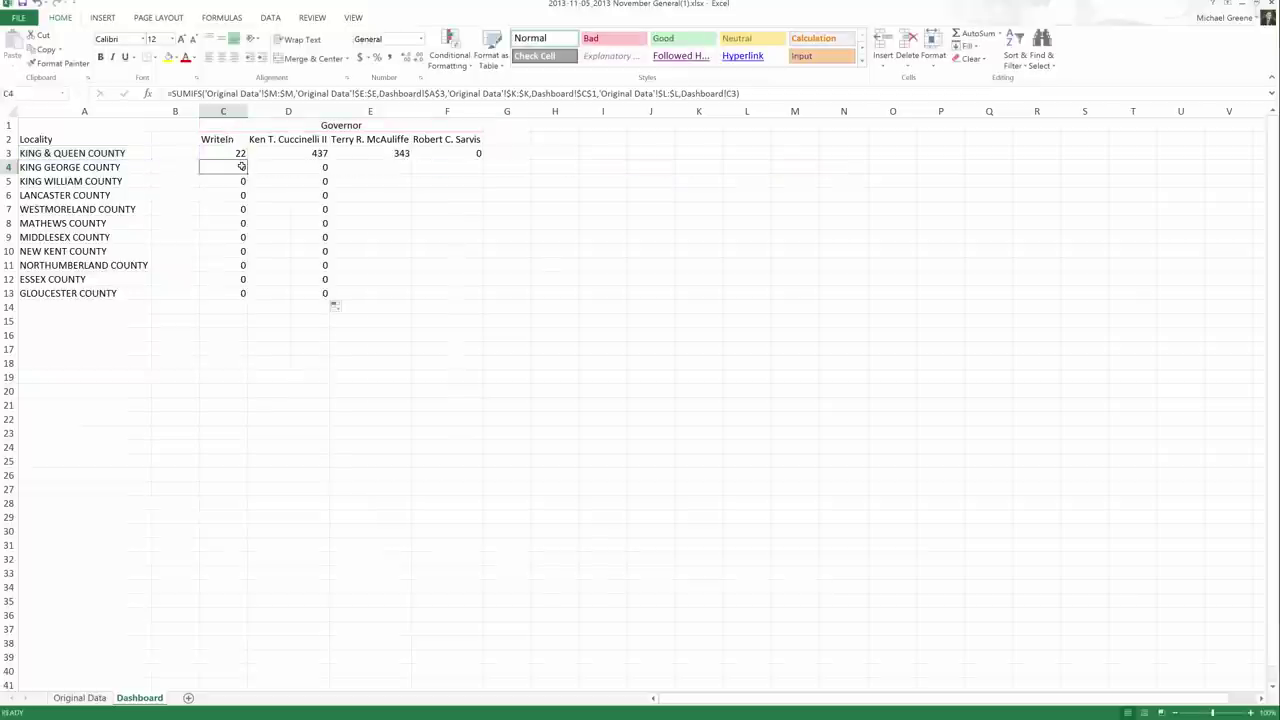
Step: Remove the copied formulas from rows 4 to 13 and from D3:F3, keeping only the formula in C3
drag(236, 167, 312, 290)
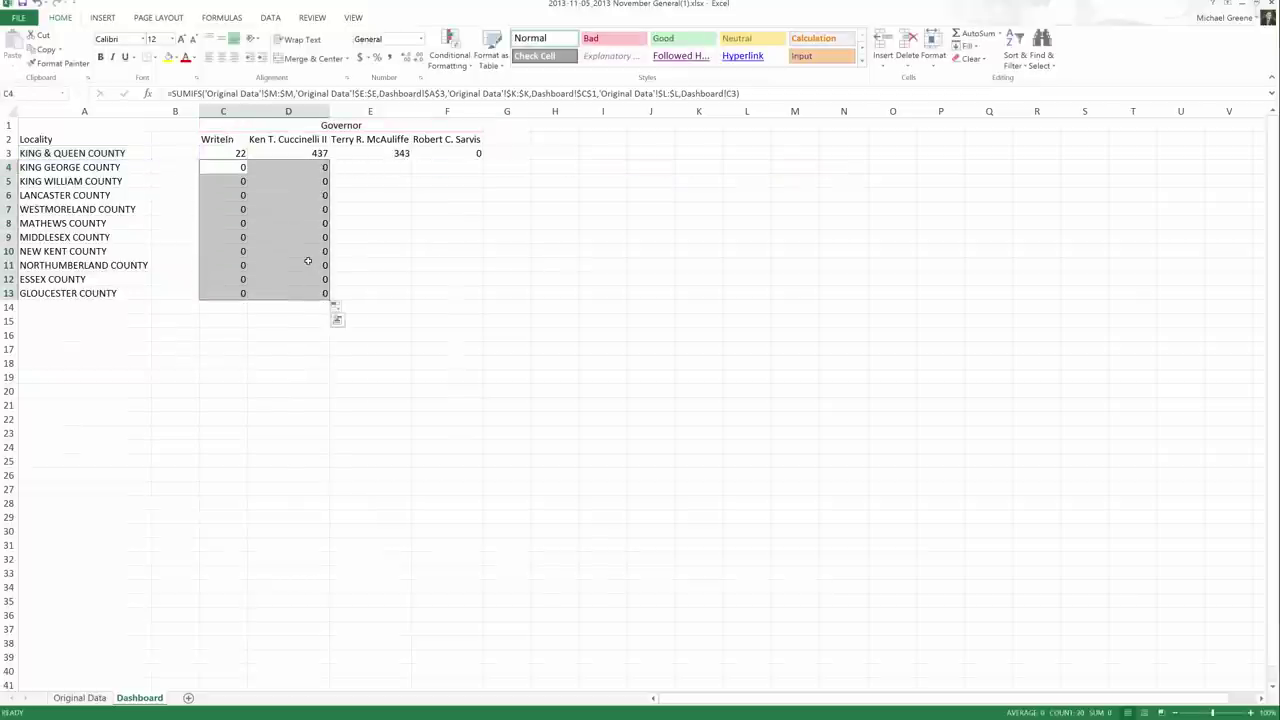
key(ctrl+z)
drag(303, 154, 451, 158)
key(Delete)
key(Up)
key(Left)
key(Down)
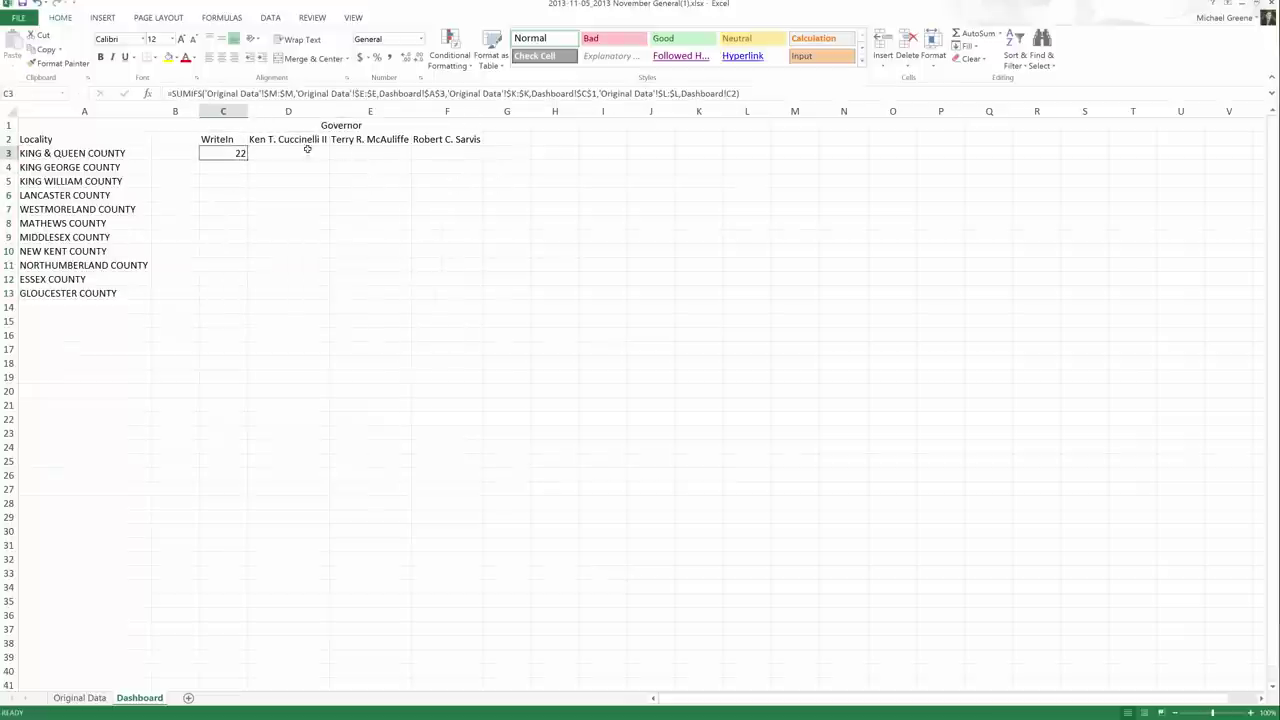
key(Down)
Step: Change the first criteria reference in the C3 formula to Dashboard!$A3, to Dashboard!A3, and finally to the row-absolute Dashboard!A$3
double_click(238, 152)
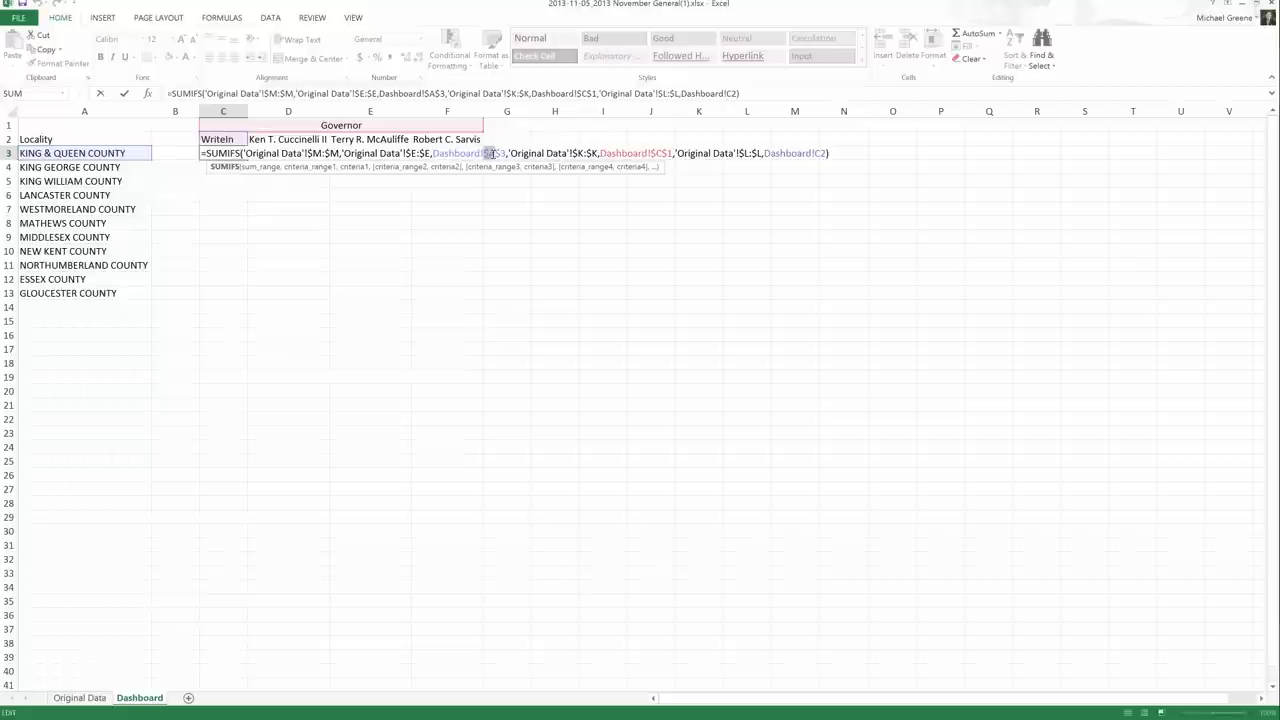
click(490, 153)
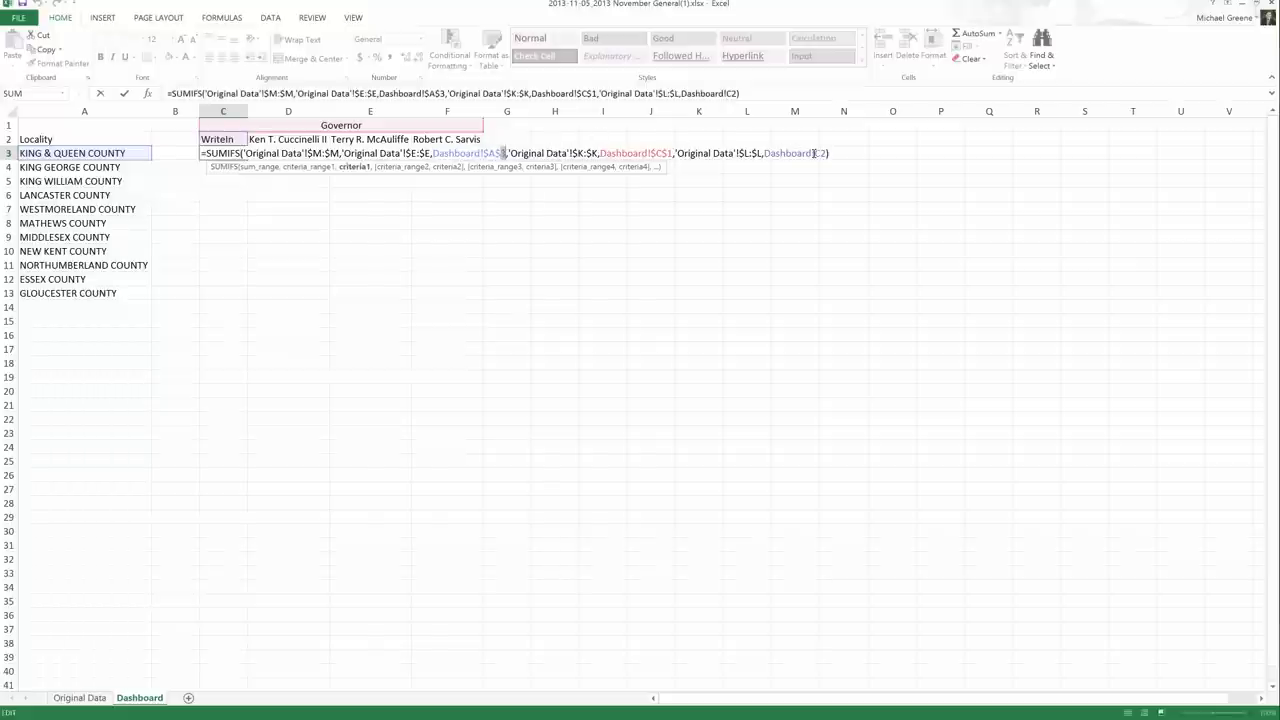
drag(813, 153, 825, 153)
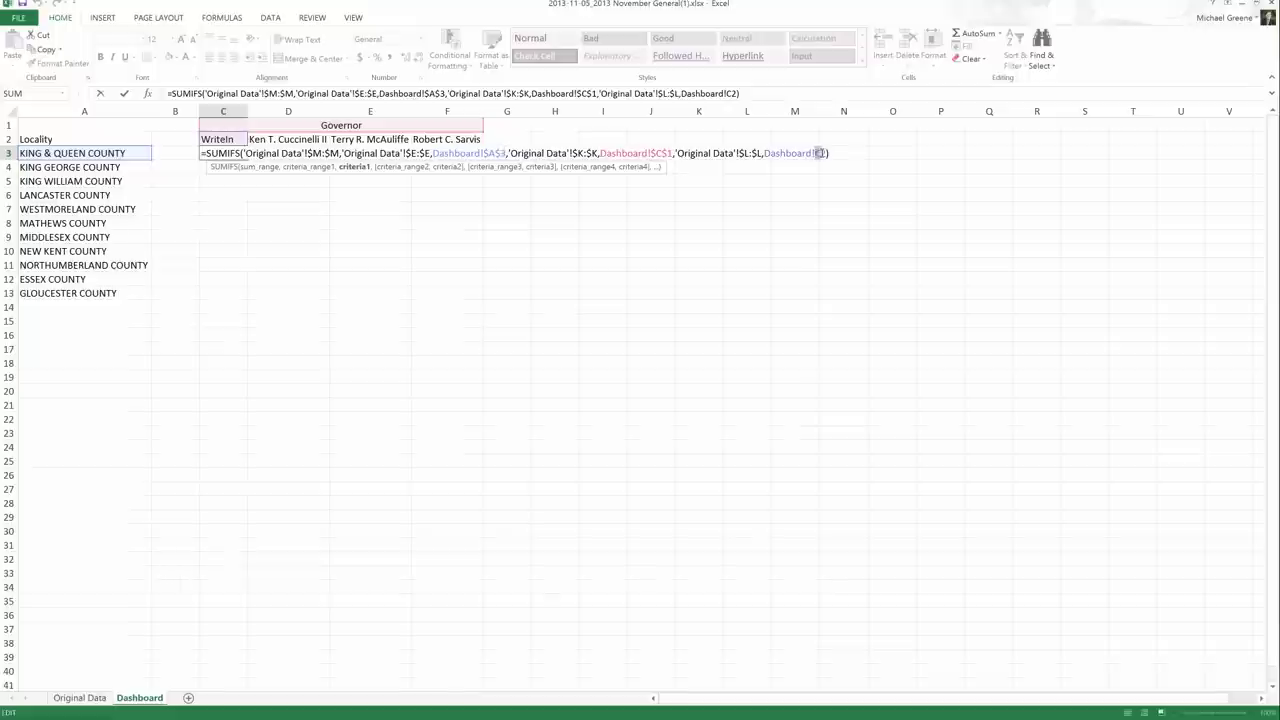
click(487, 153)
key(F4)
key(F4)
key(F4)
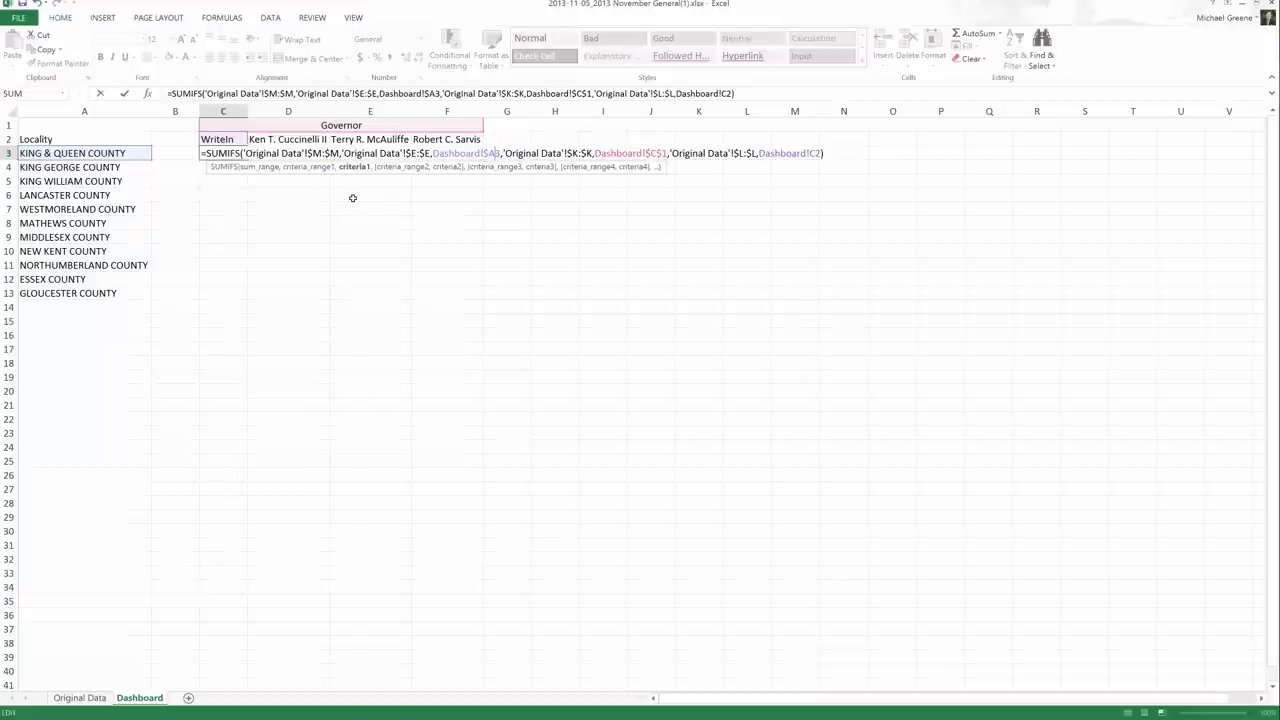
key(BackSpace)
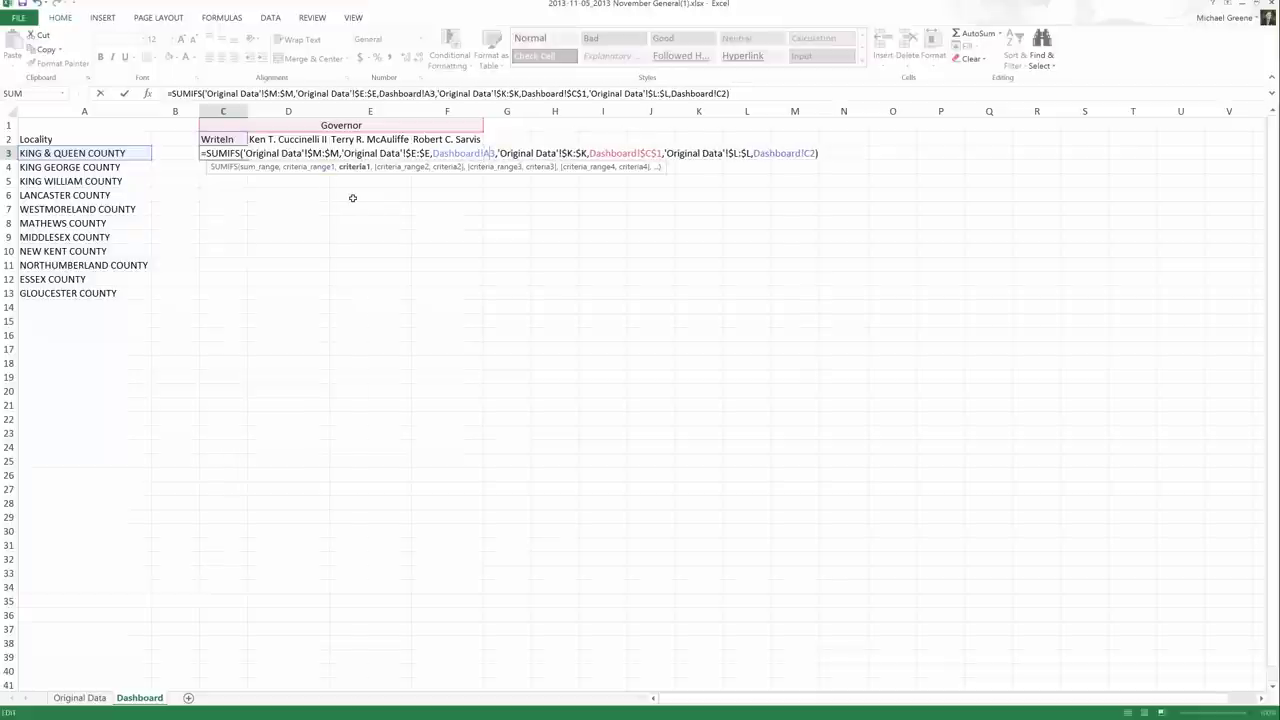
key(Right)
text($)
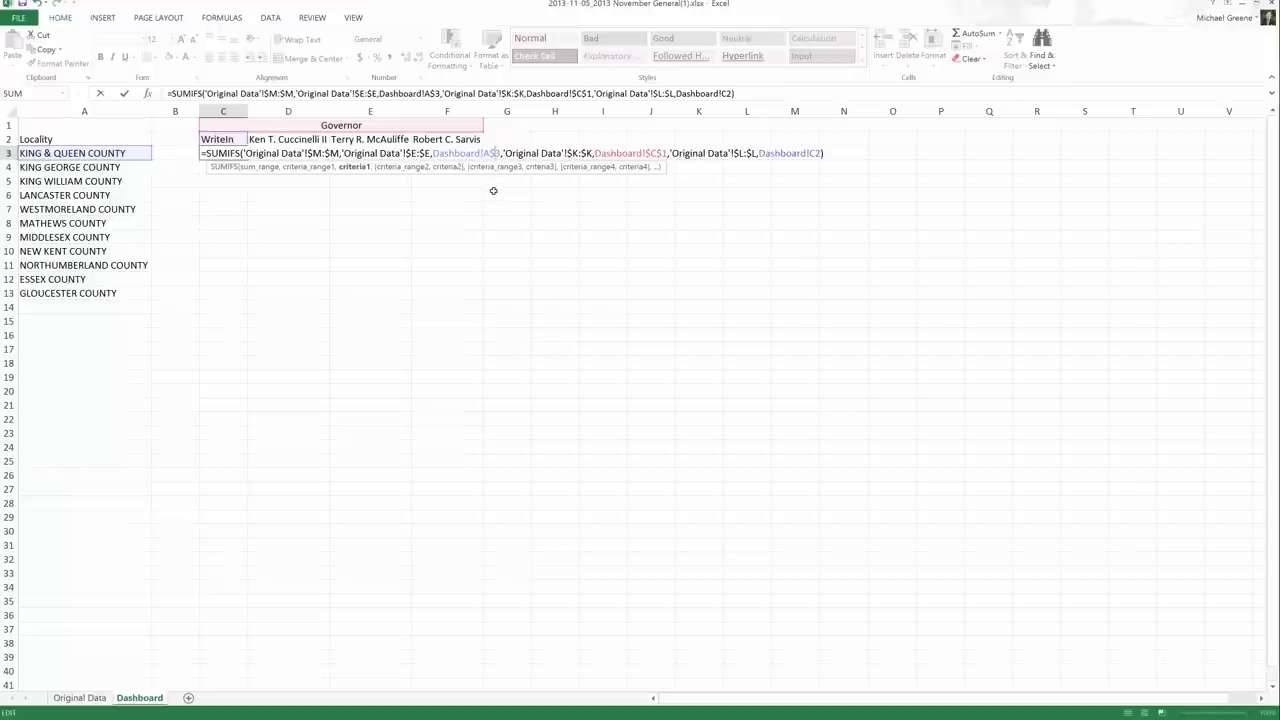
Step: Enter the four reference variants A3, $A3, A$3 and $A$3 side by side in cells G10 to J10
click(506, 247)
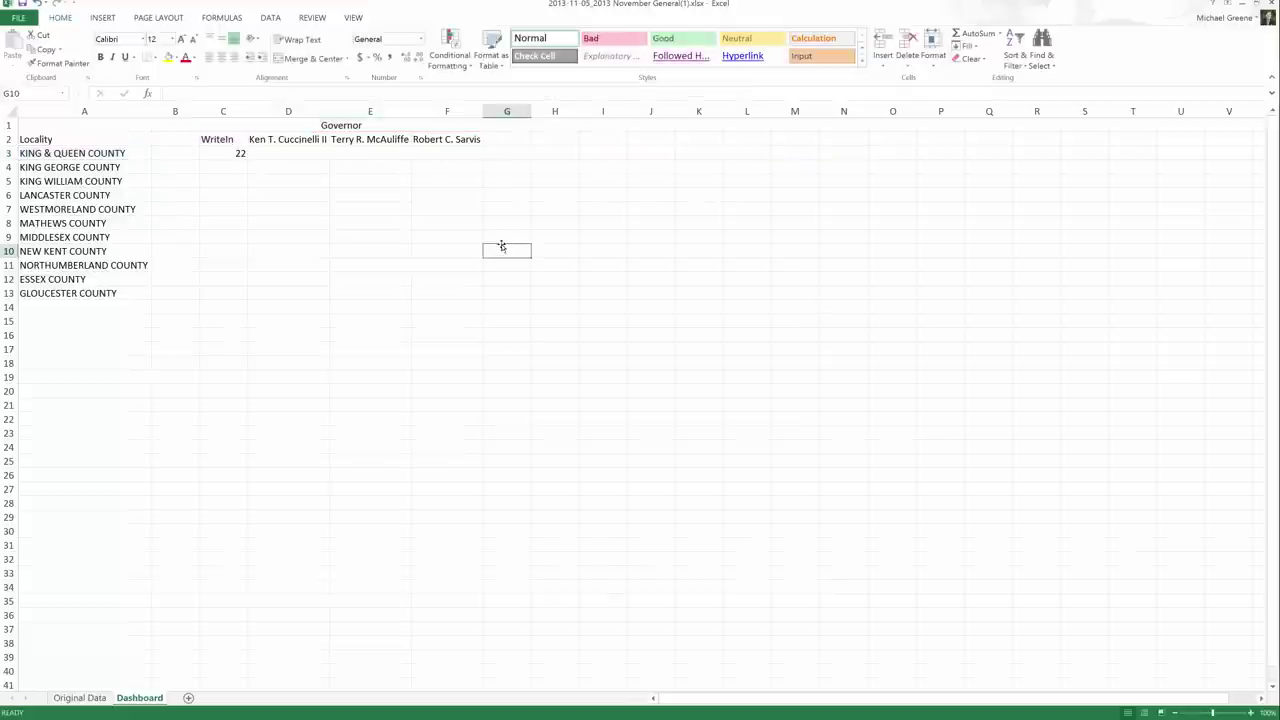
text(A#)
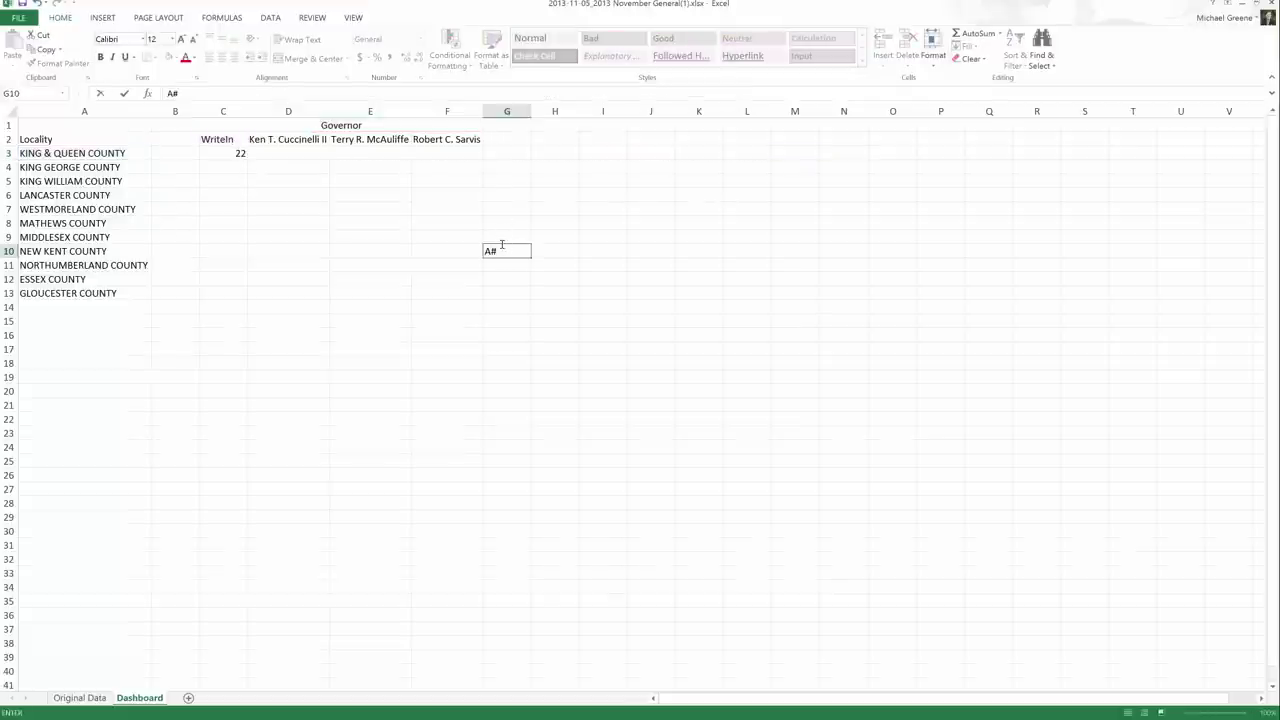
key(BackSpace)
text(3)
key(Tab)
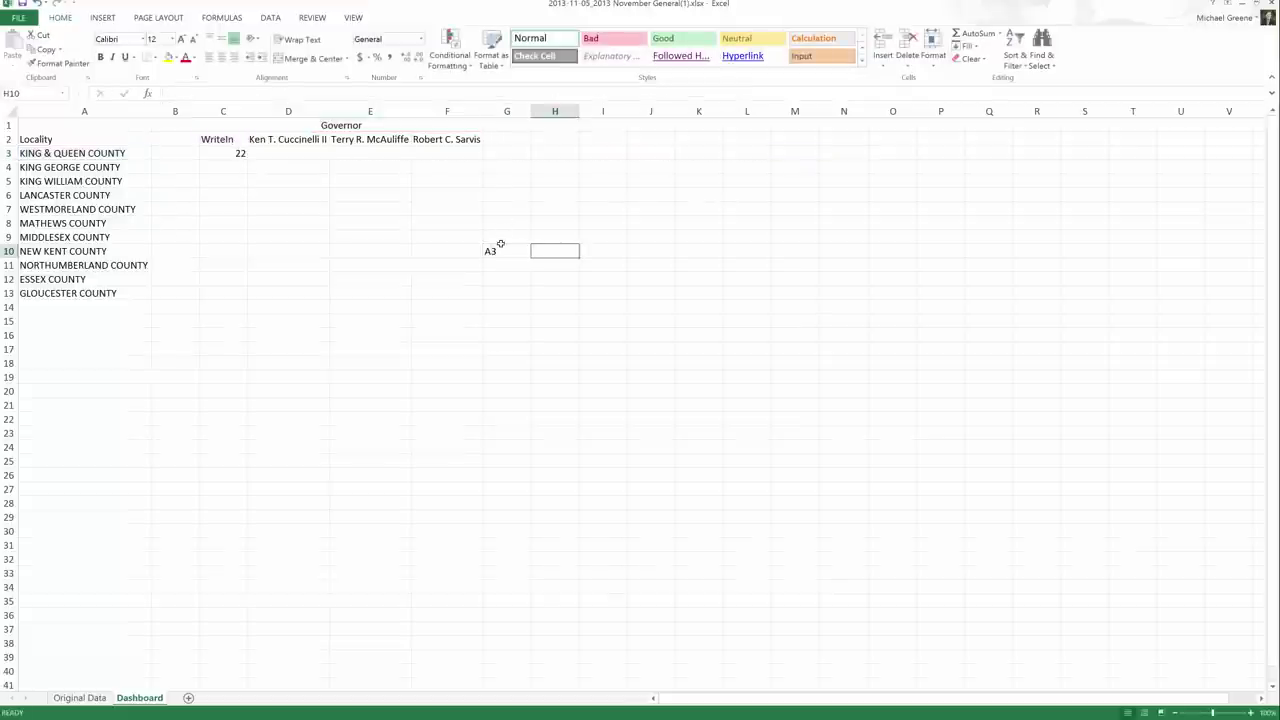
text($)
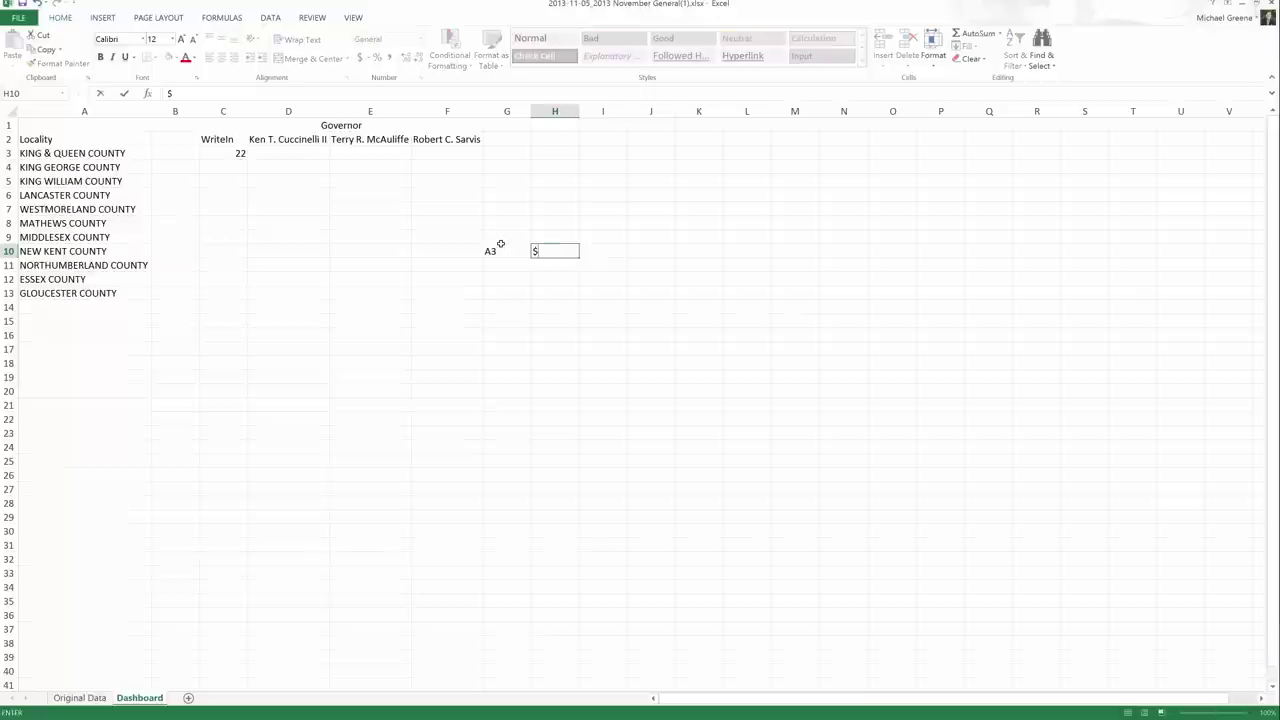
text(A3)
key(Tab)
text(A)
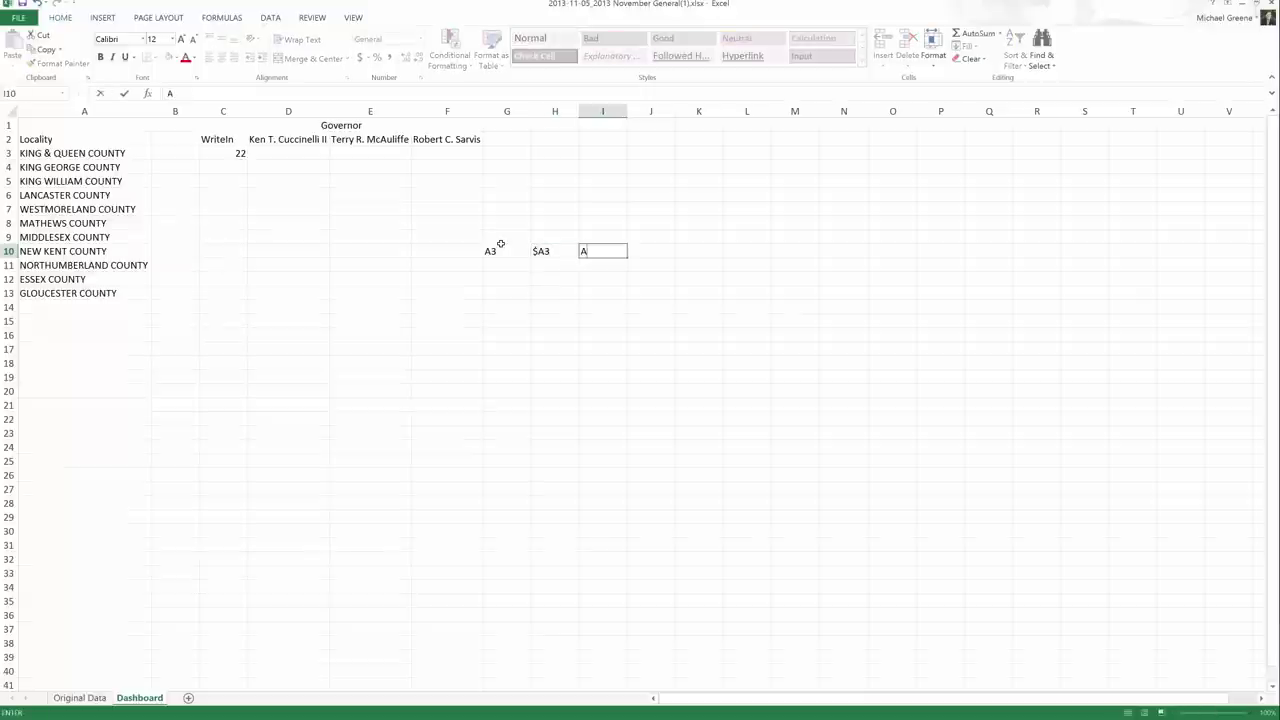
text($3)
key(Tab)
text($A$)
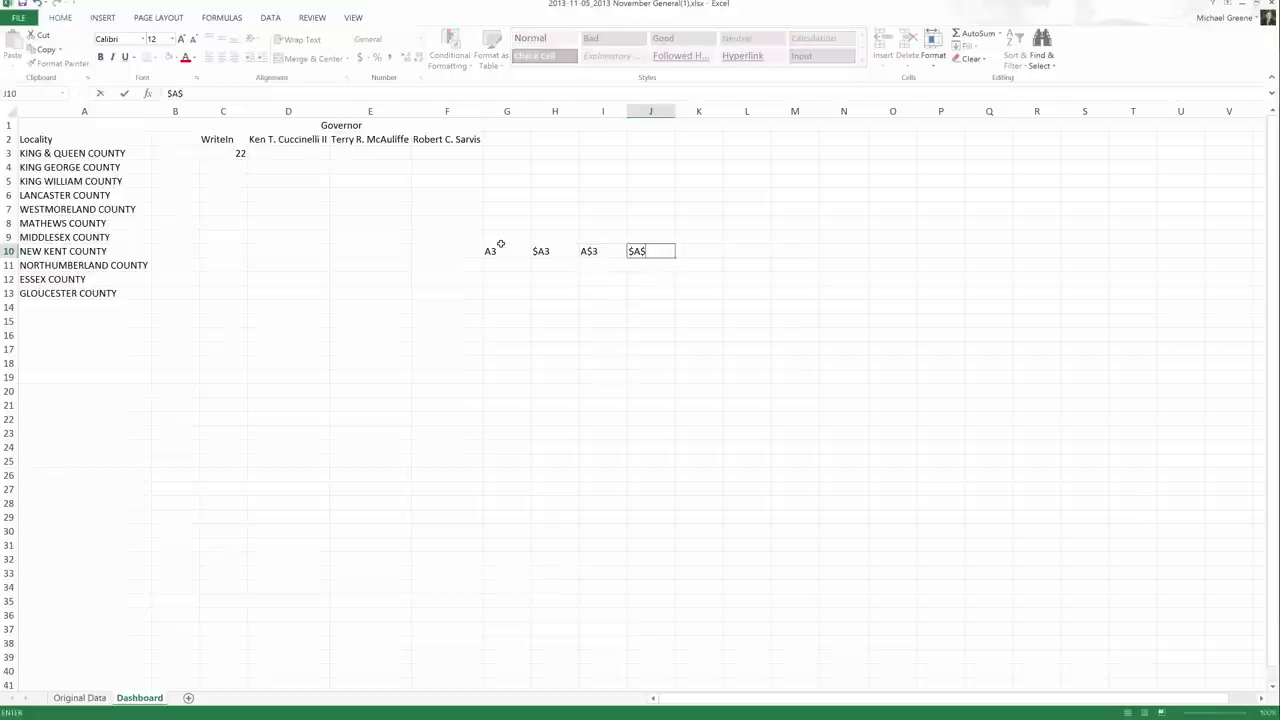
text(3)
key(Left)
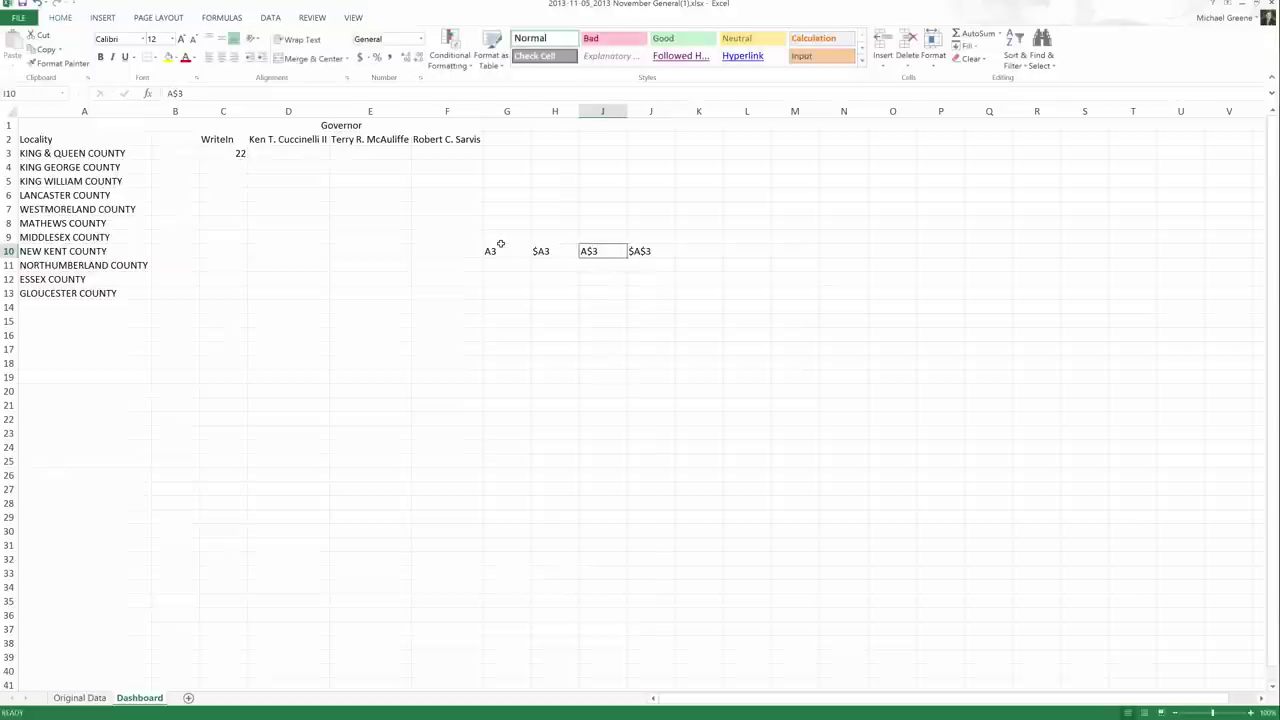
Step: Label the A3 example "relative" in G11 and the $A$3 example "absolute" in J11
click(503, 252)
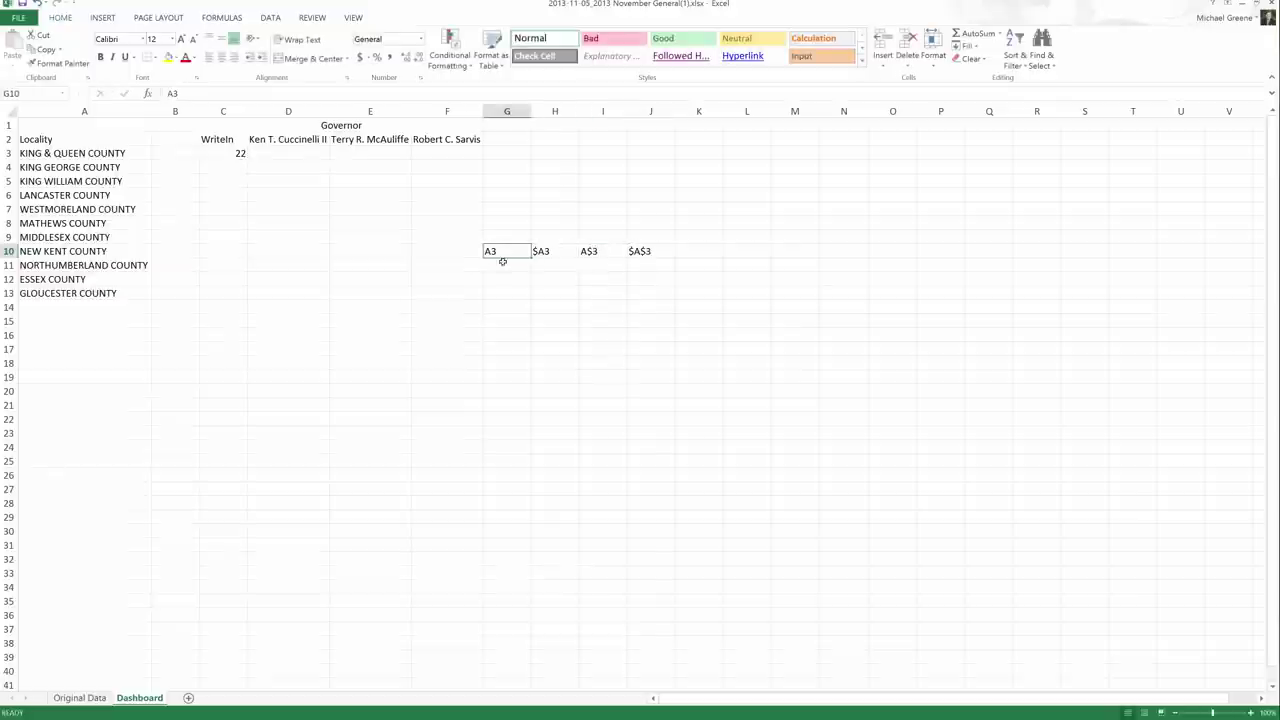
click(503, 263)
text(relative)
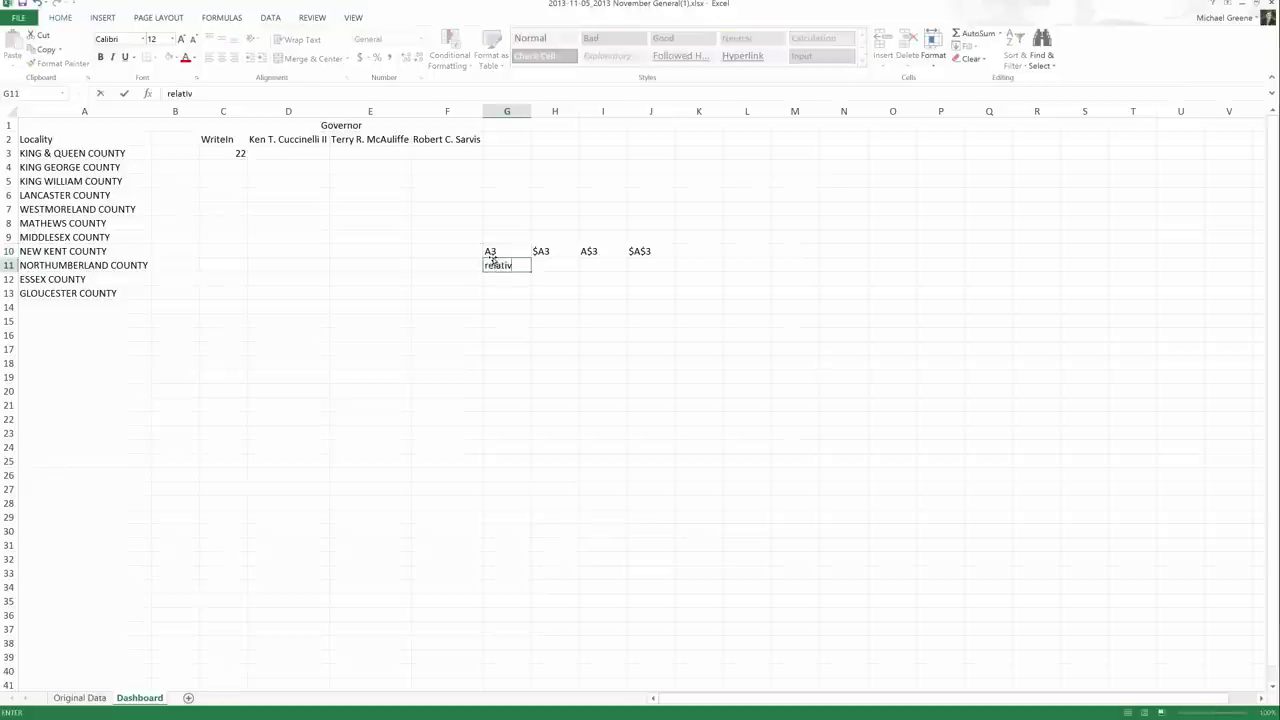
key(Tab)
key(Tab)
key(Tab)
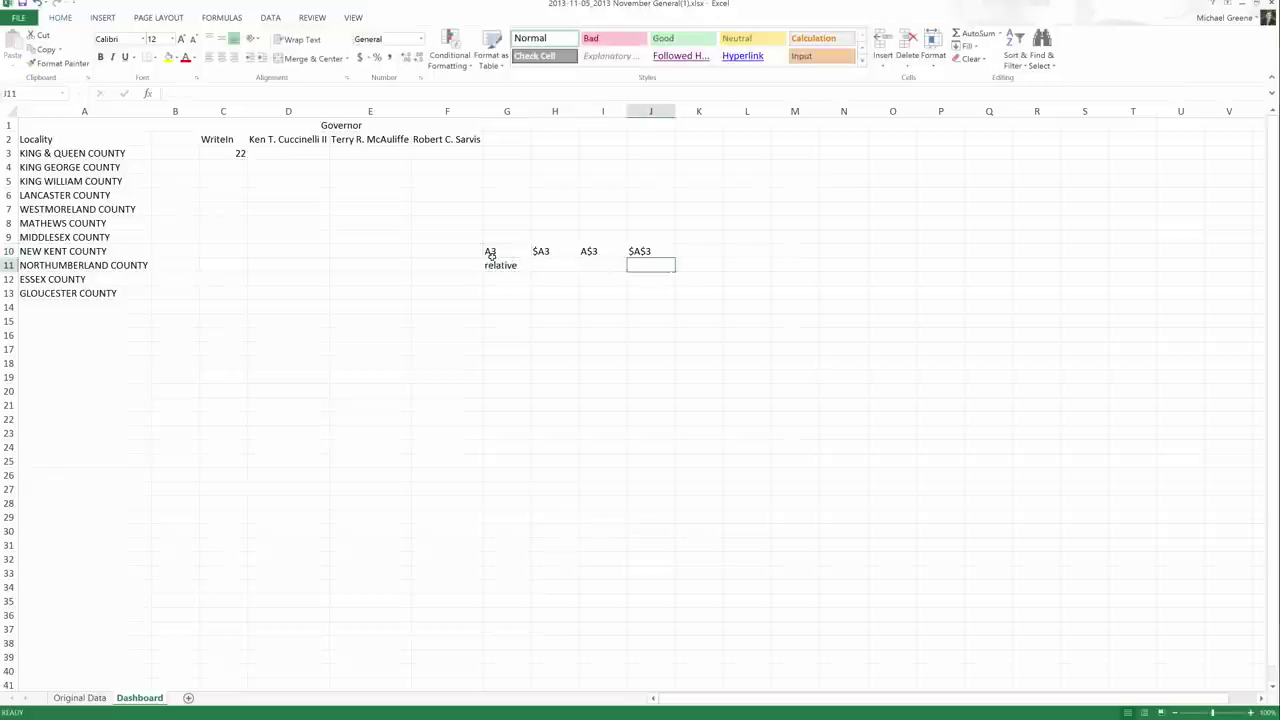
text(absolute)
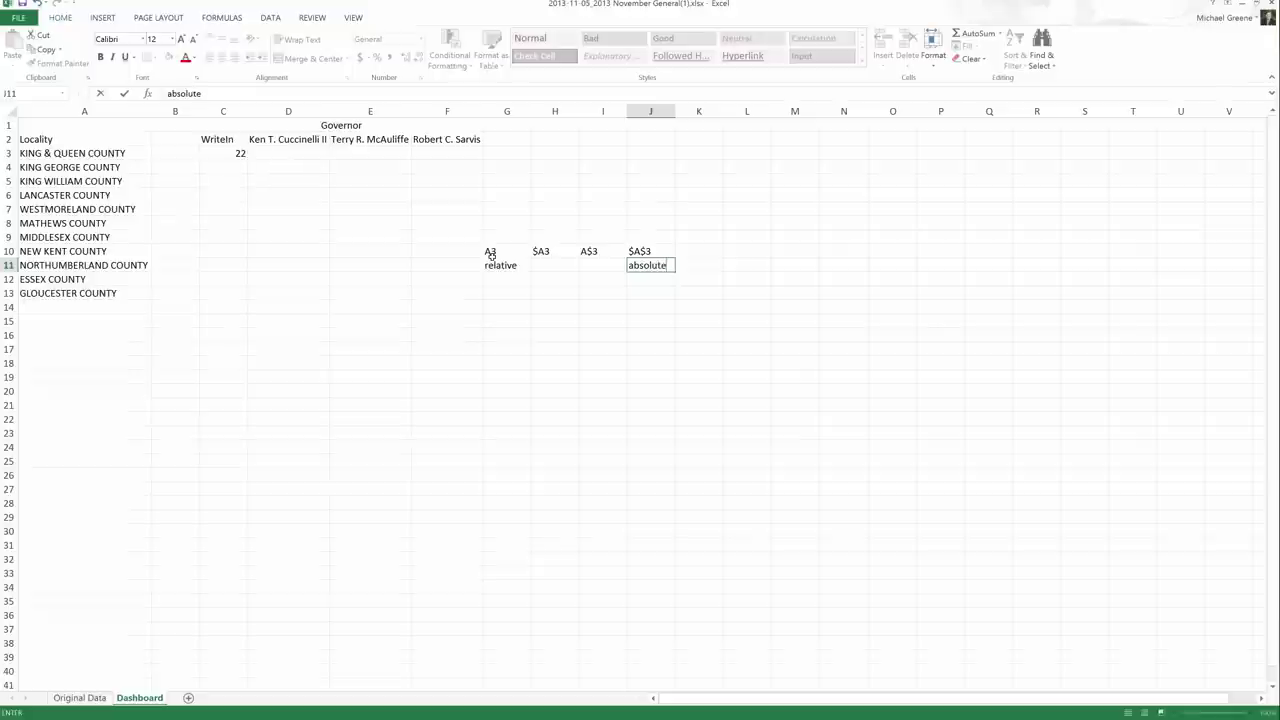
key(Left)
Step: Label the $A3 example "abs column, rel row" in H11 and the A$3 example "rel row, abs col" in I11
key(Left)
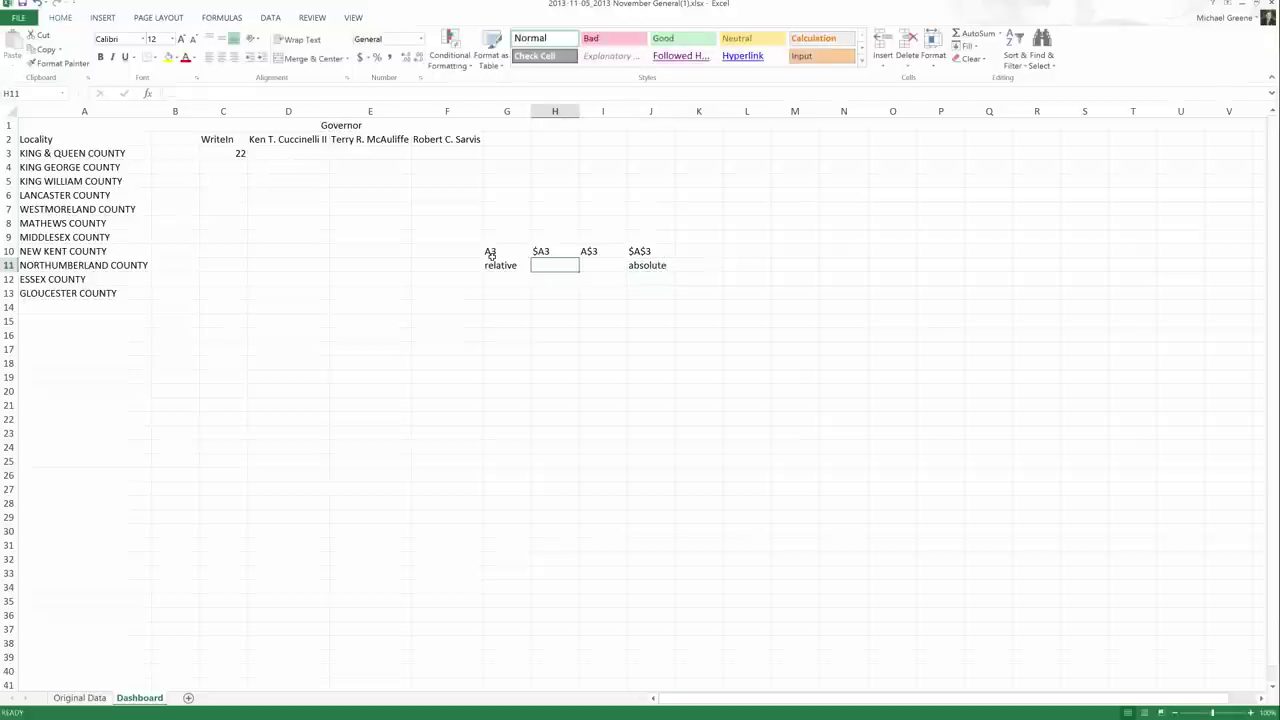
text(ab)
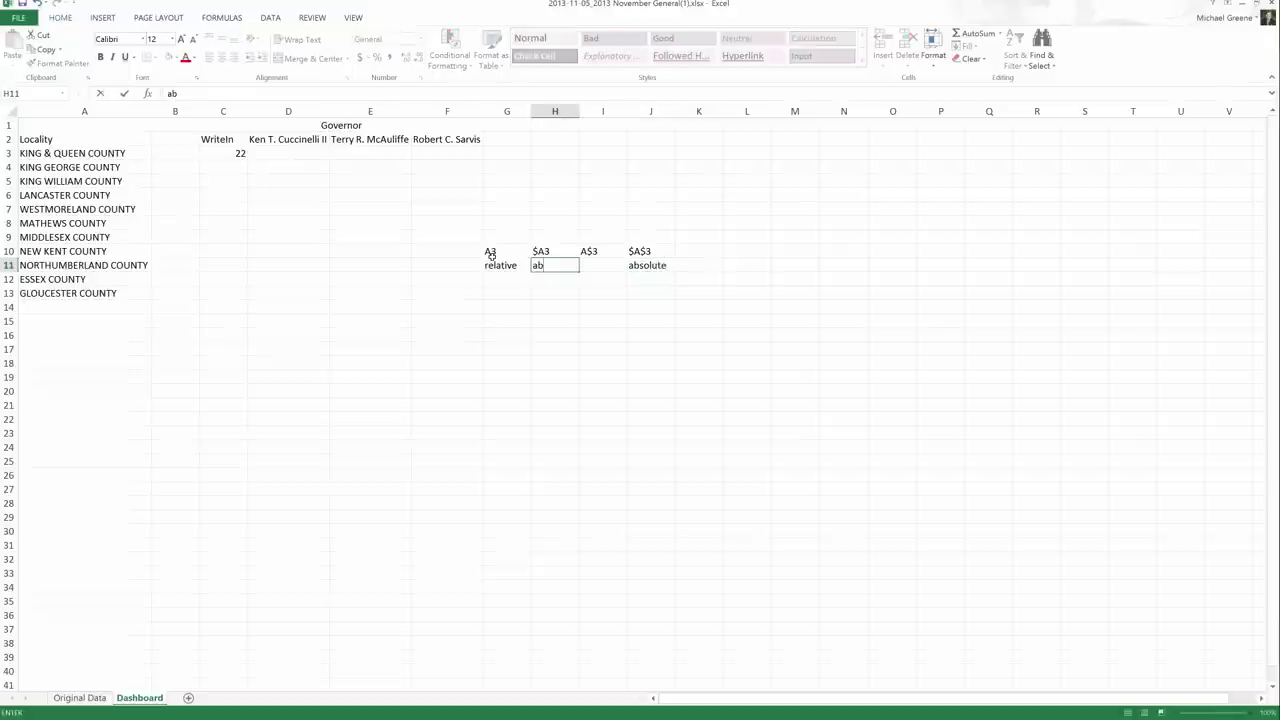
text(s column, rela)
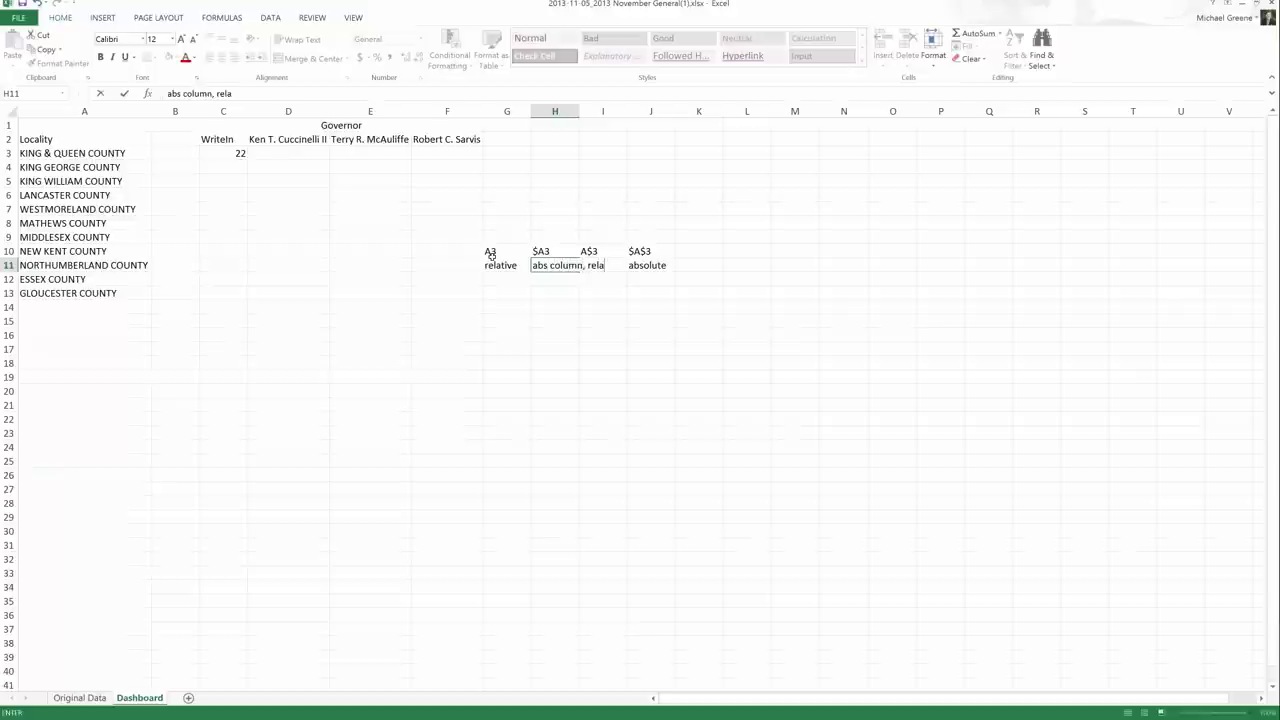
key(BackSpace)
text(row)
key(Tab)
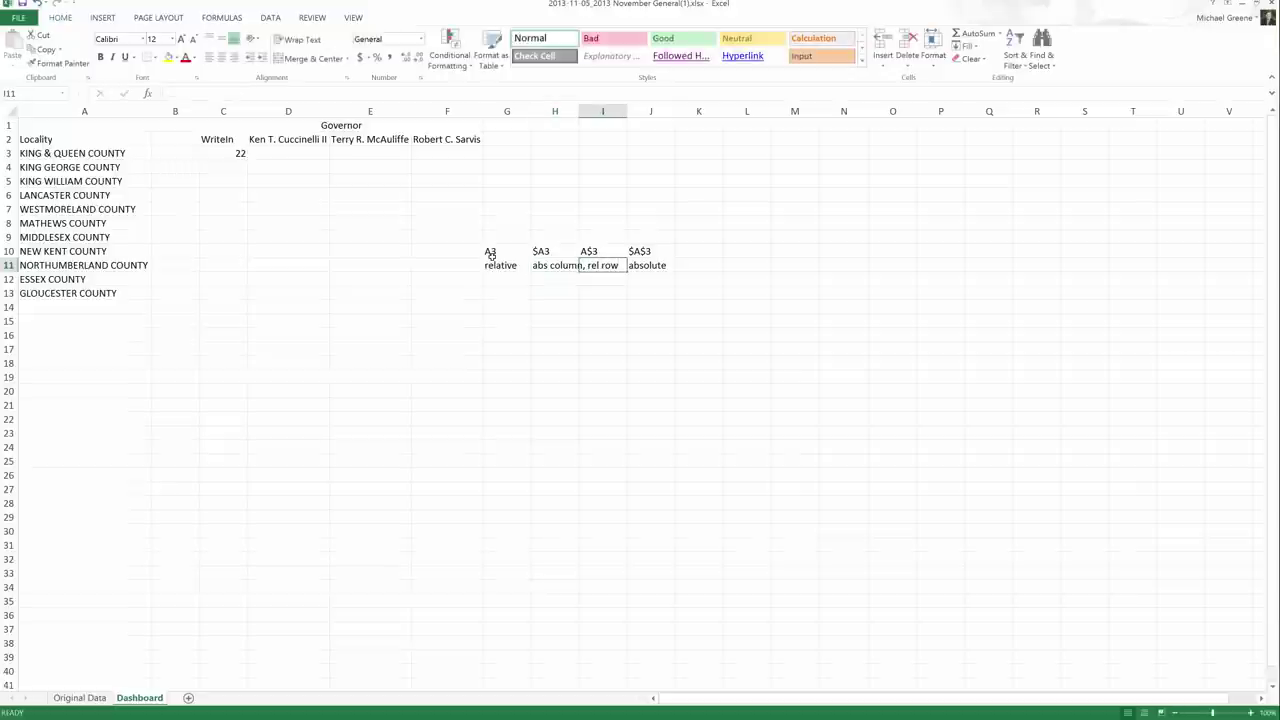
text(rel)
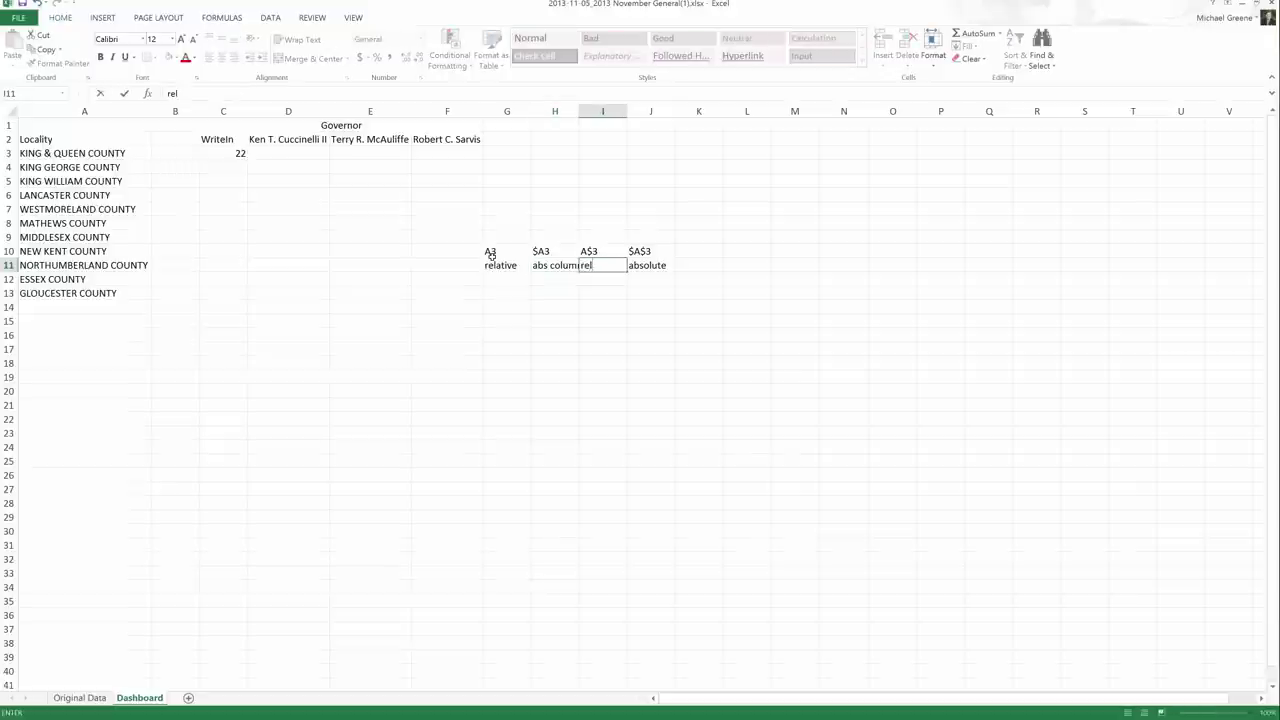
text( row, abs col)
key(Return)
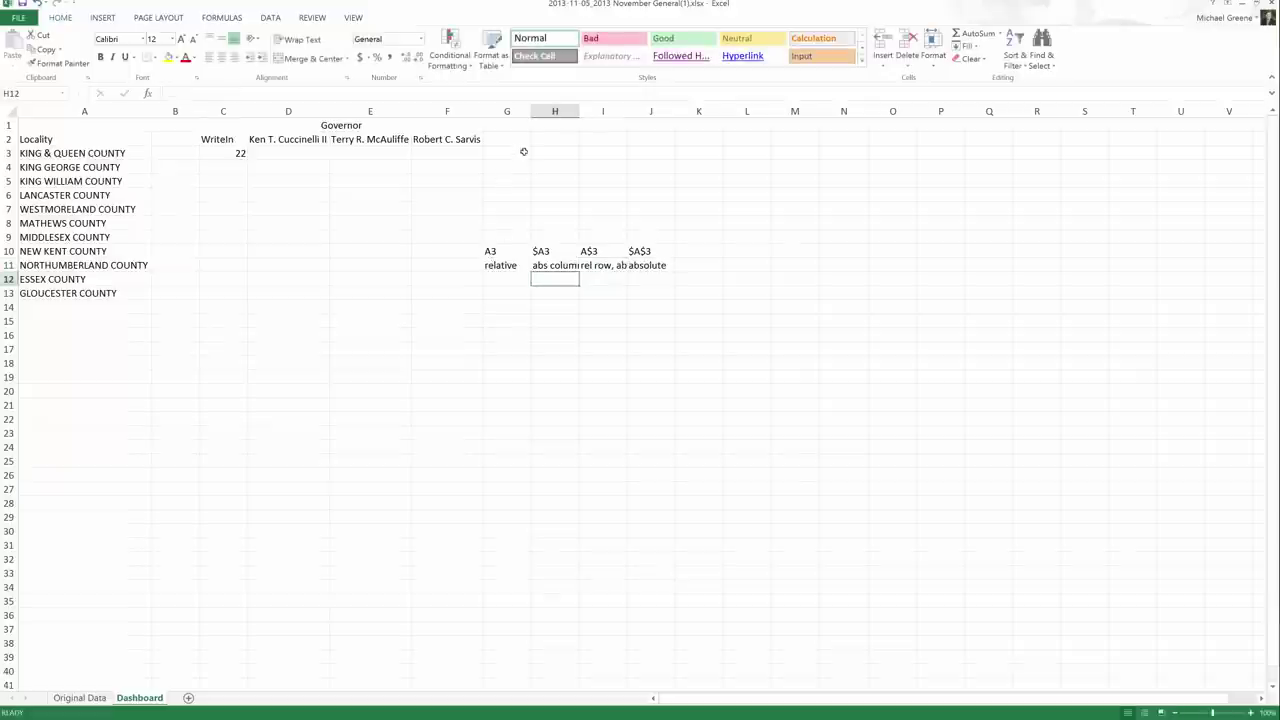
Step: Autofit the widths of columns H and I to their label text
double_click(578, 111)
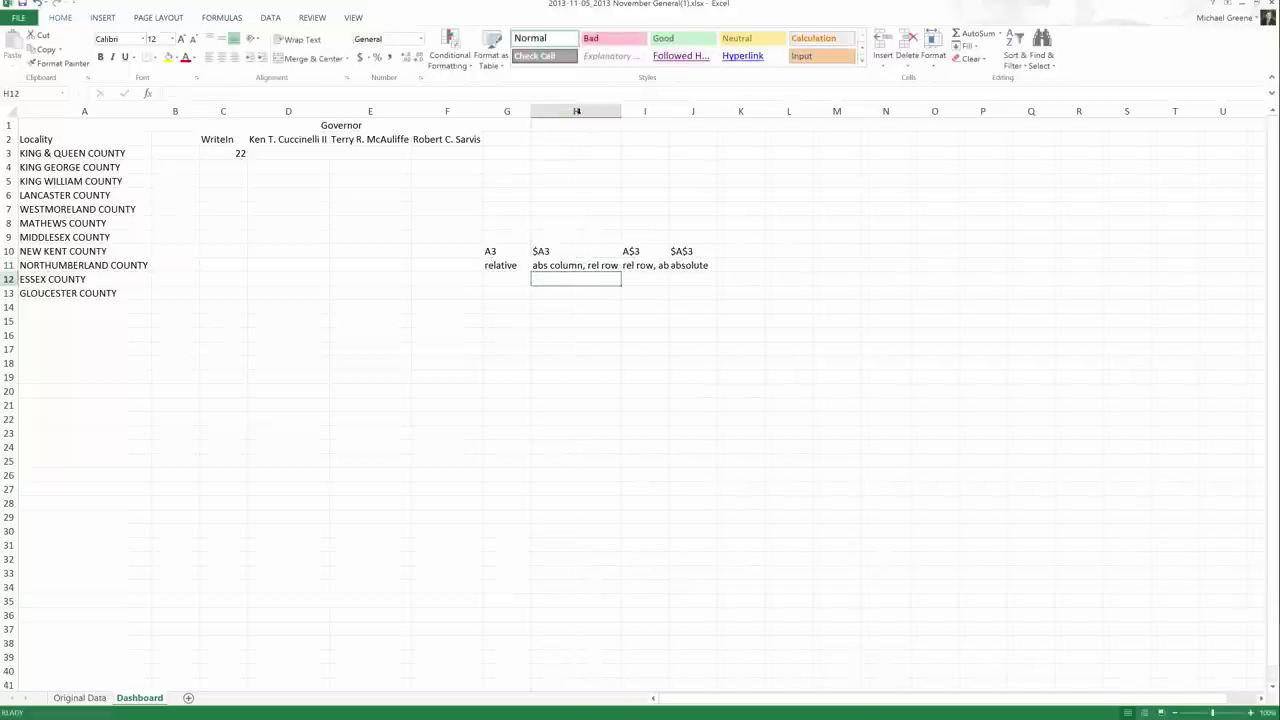
double_click(669, 110)
click(582, 307)
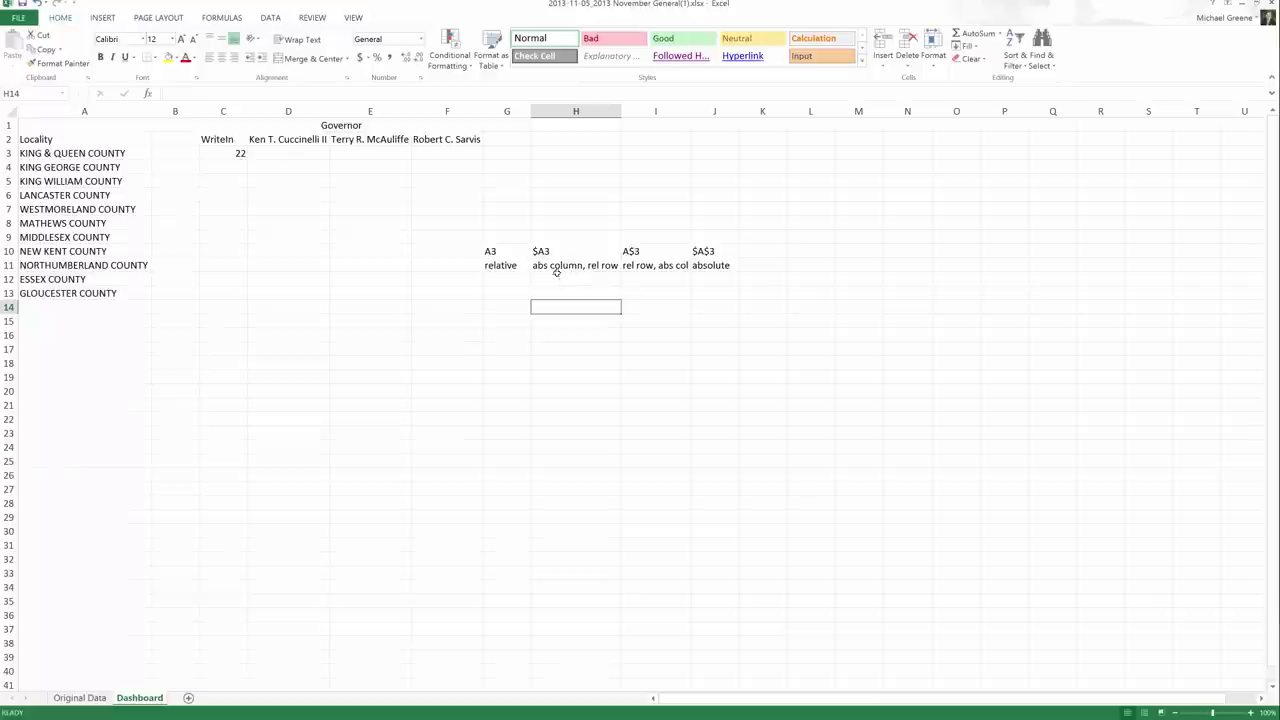
Step: In the C3 formula, change the locality reference to Dashboard!$A3 and the candidate reference to Dashboard!C$2
double_click(214, 154)
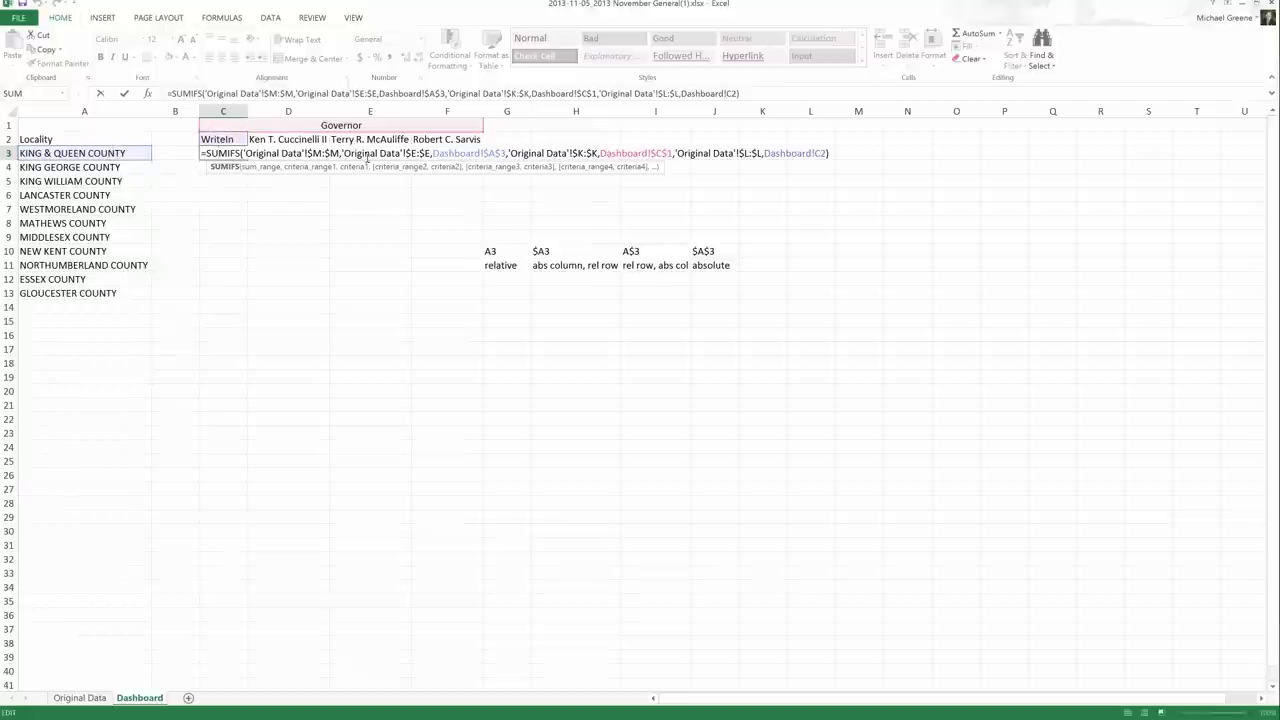
click(489, 153)
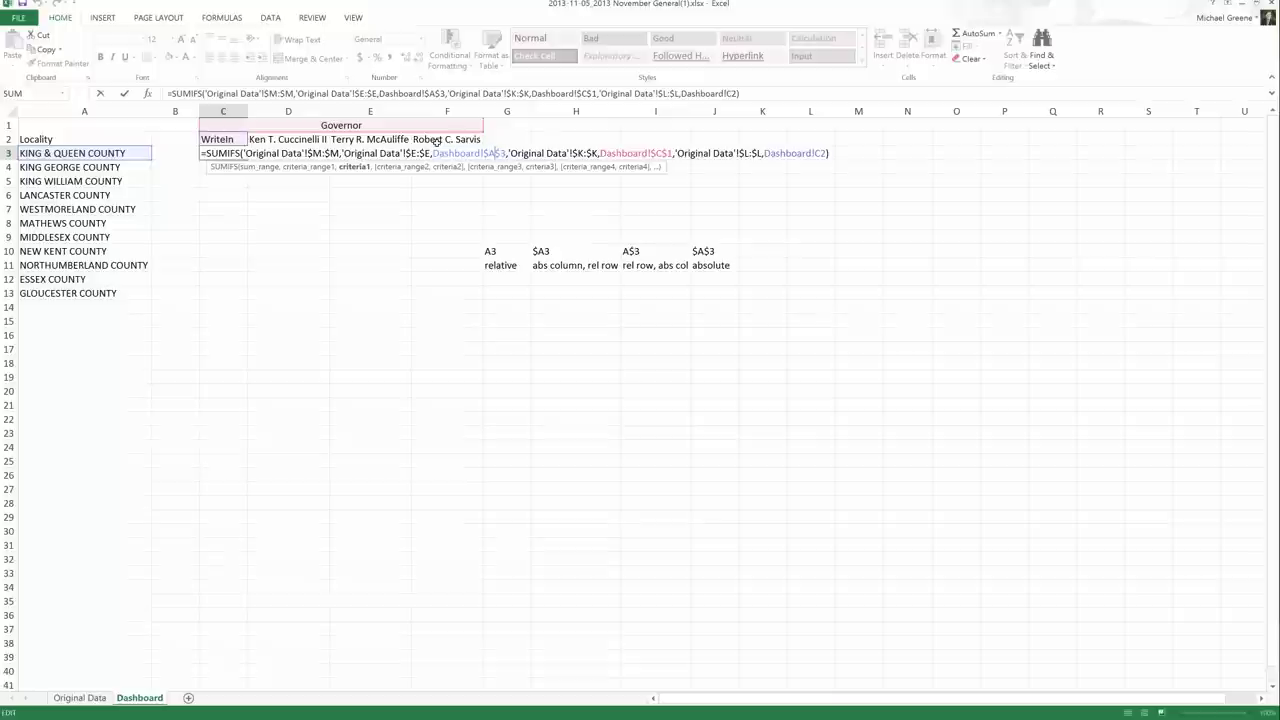
key(BackSpace)
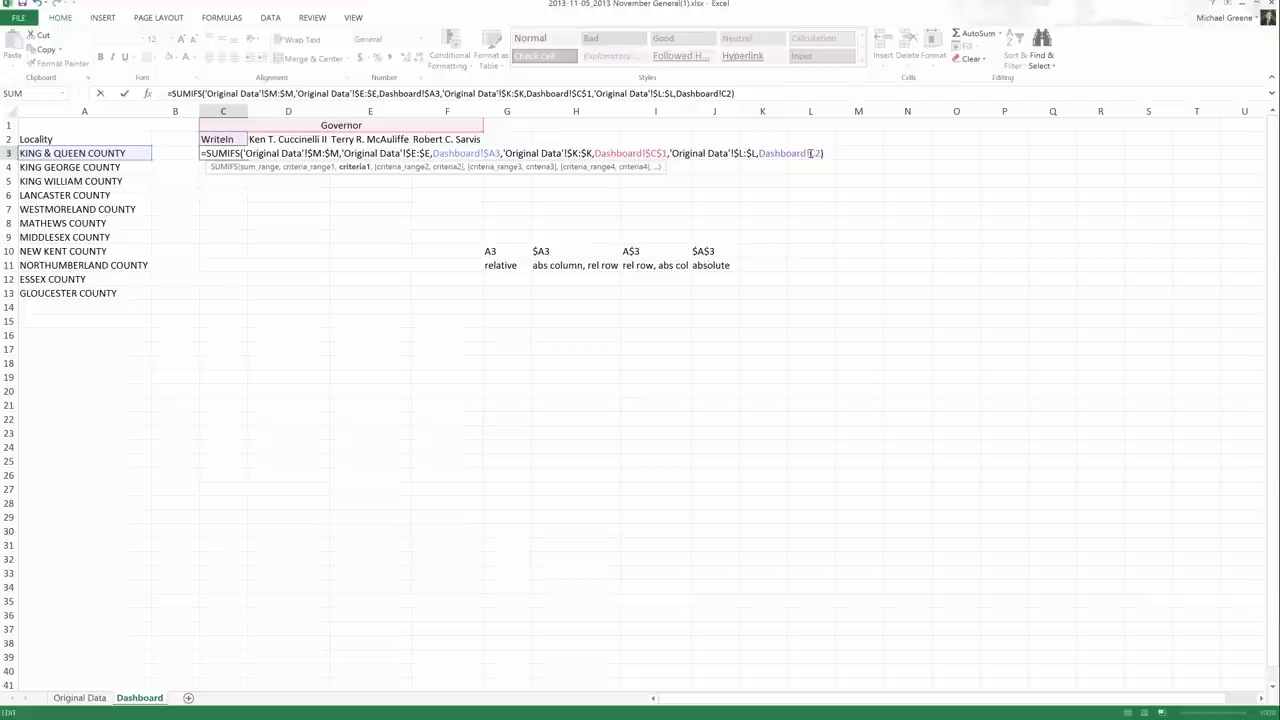
click(810, 153)
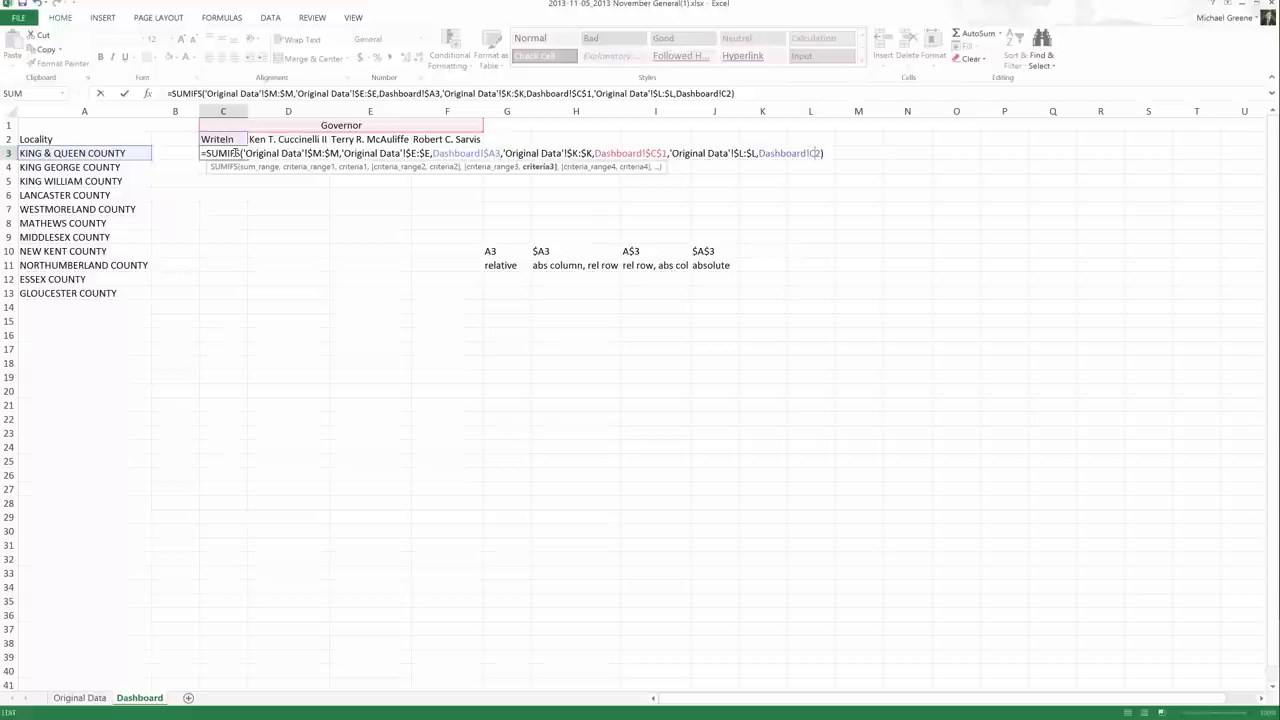
text($)
key(ctrl+Return)
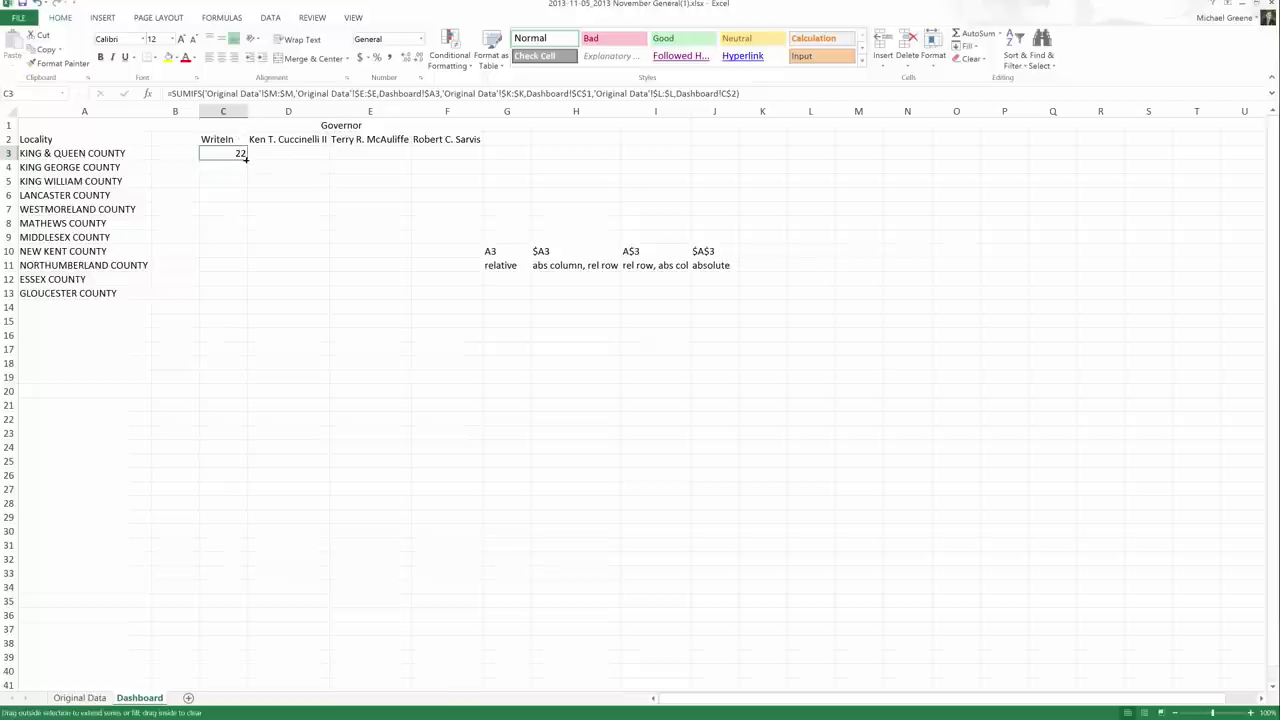
Step: Fill the C3 formula across row 3 through F3, checking the references in D3 along the way
drag(246, 157, 320, 157)
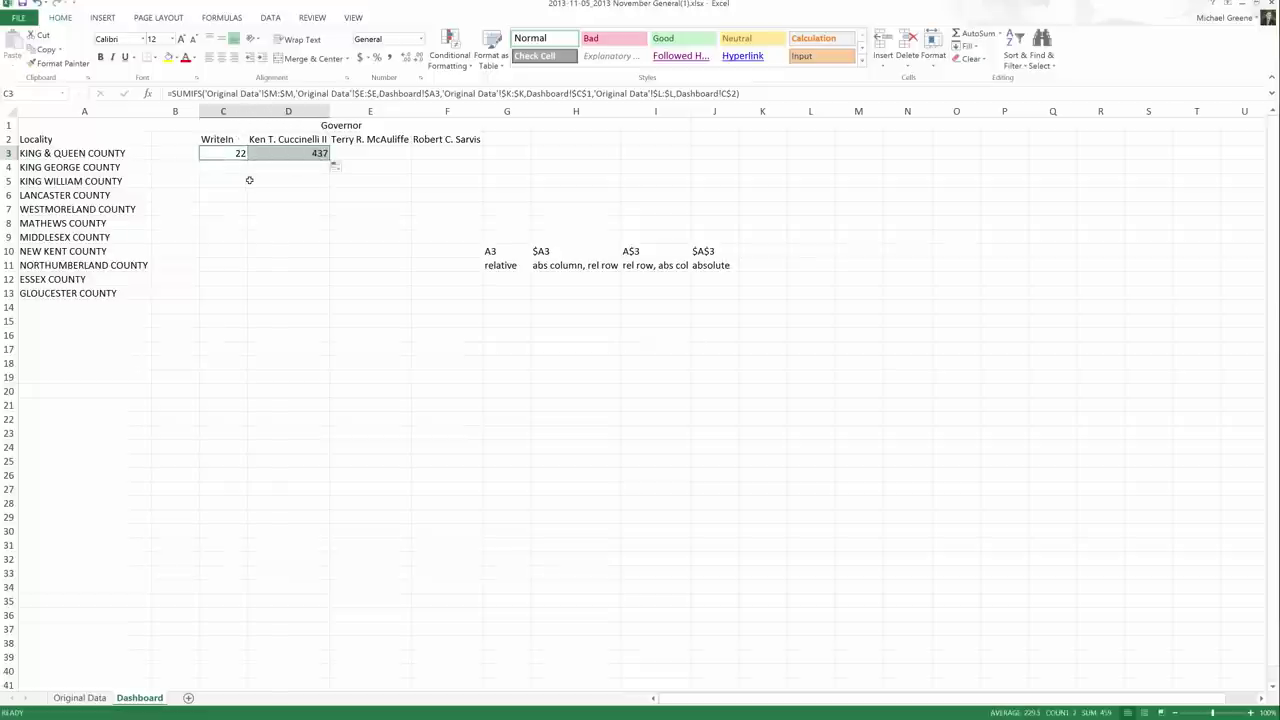
double_click(272, 156)
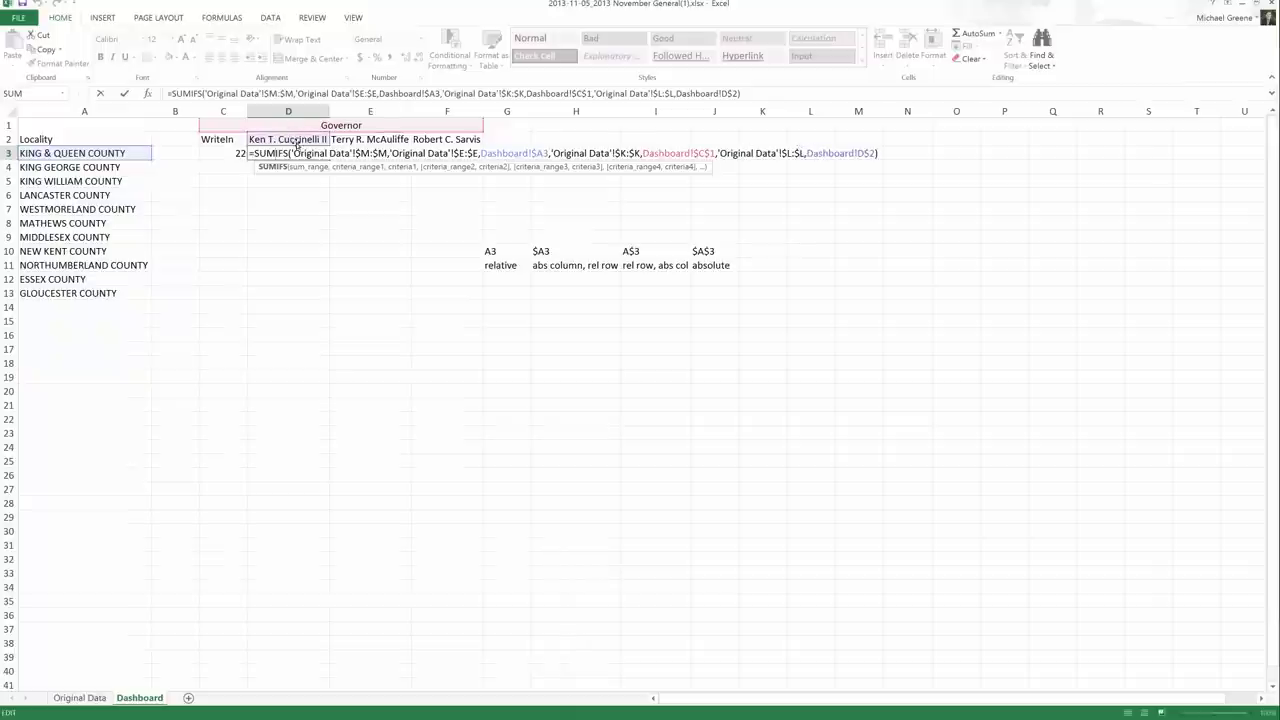
key(ctrl+Return)
drag(328, 155, 456, 154)
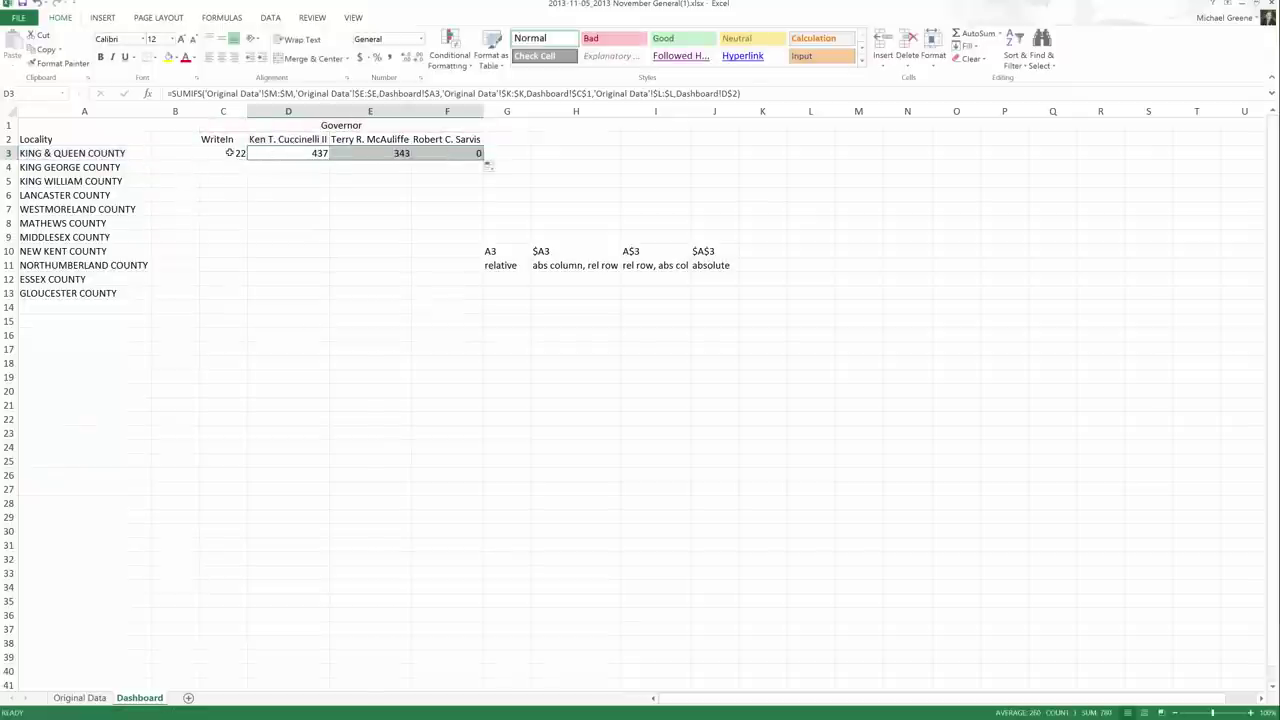
Step: Copy the C3 formula down to C4, check its references, and extend it over the rest of the table to F13
click(240, 155)
drag(246, 158, 248, 171)
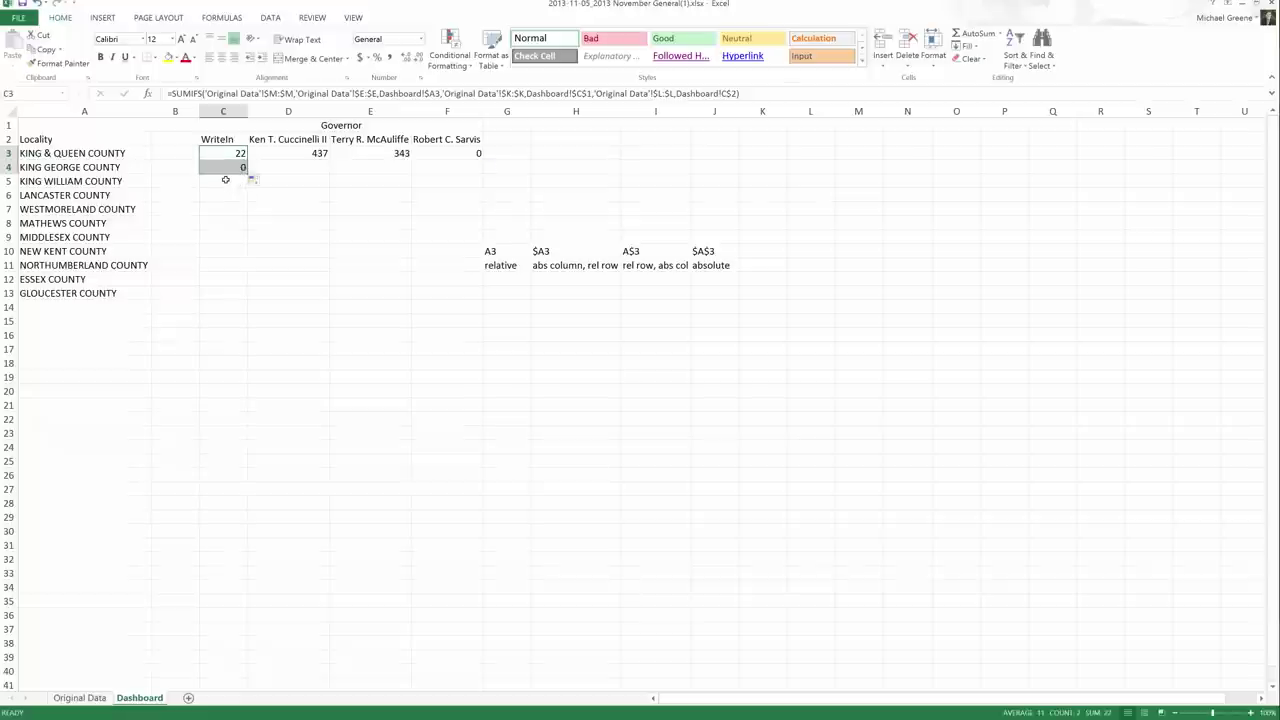
double_click(225, 170)
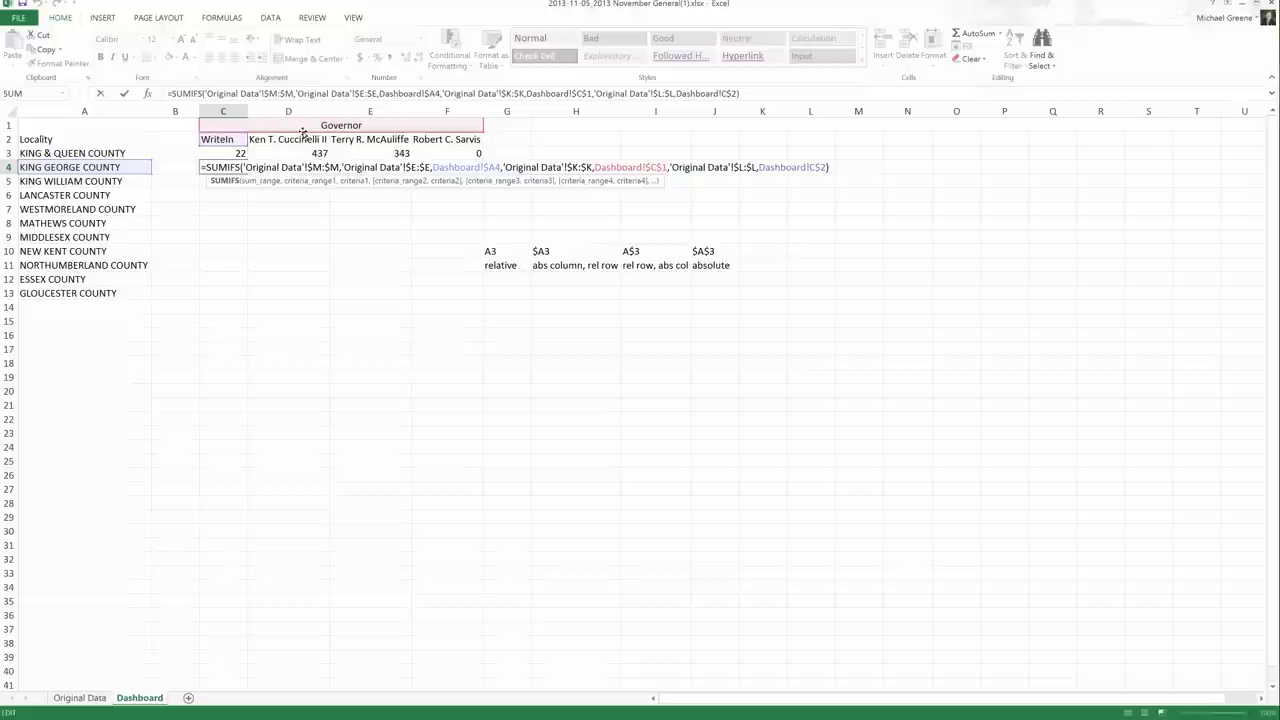
click(246, 167)
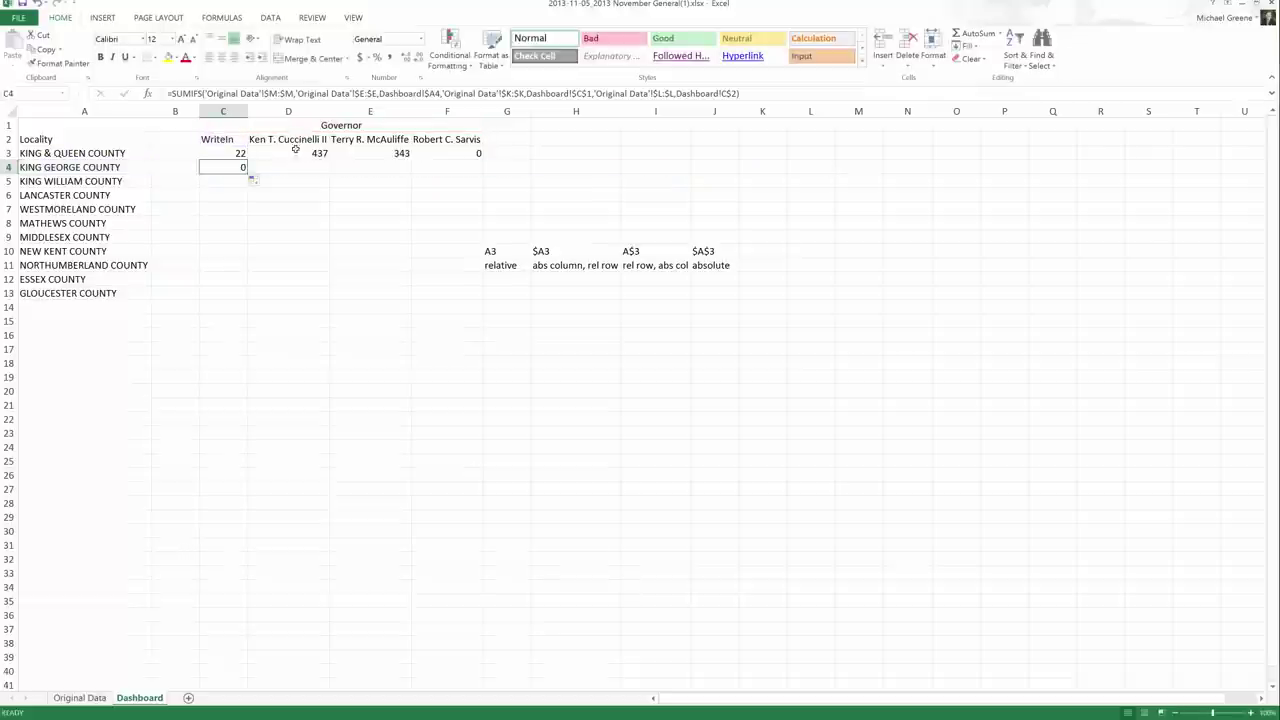
drag(250, 174, 458, 300)
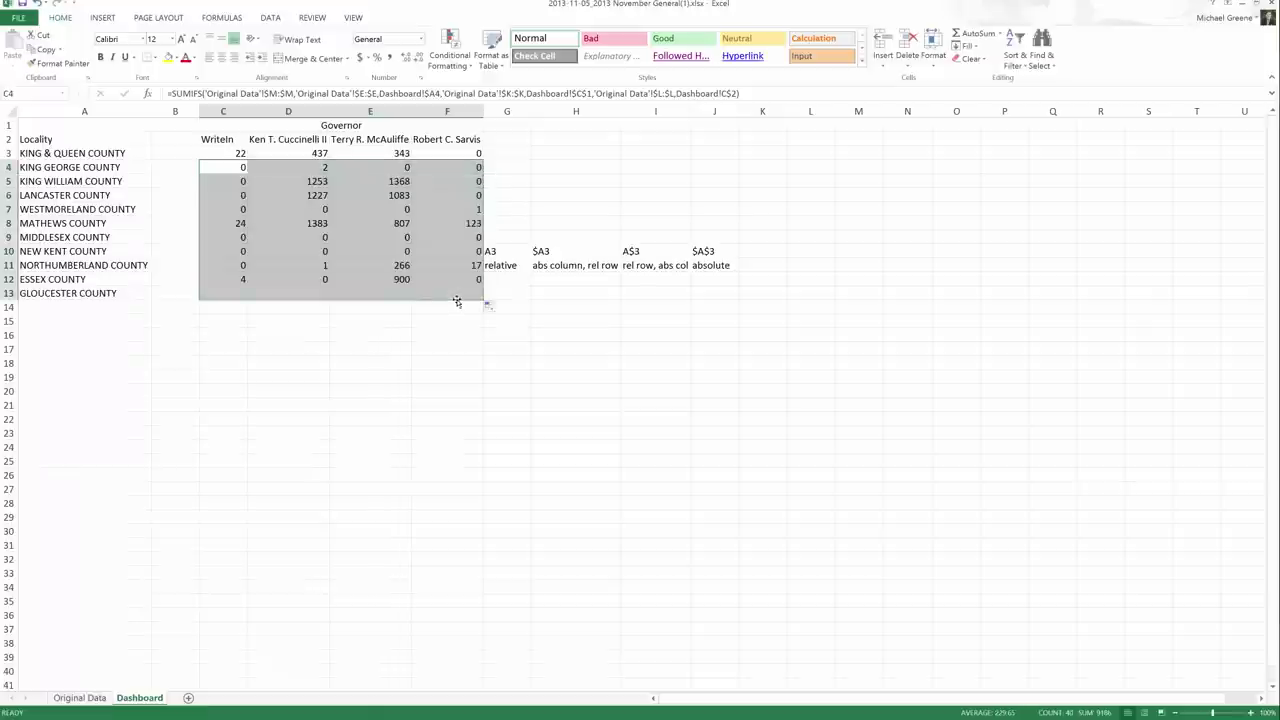
click(314, 280)
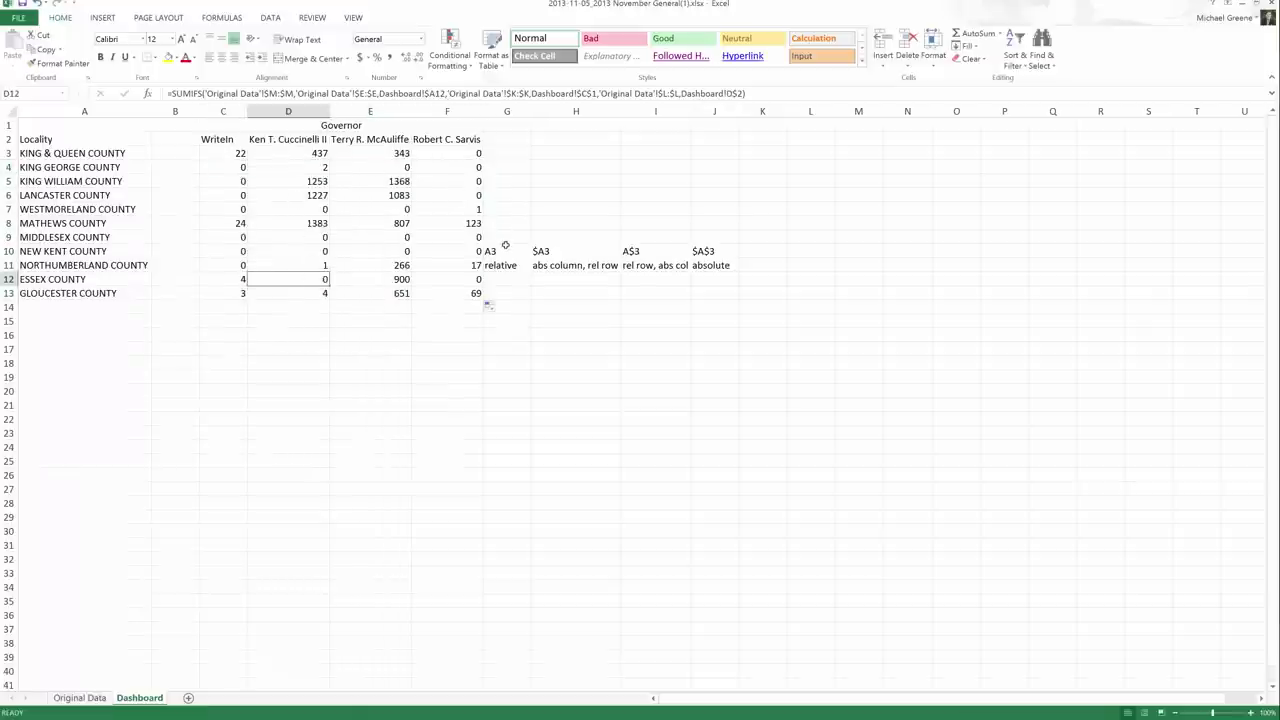
Step: Move the reference notes from G10:J11 to I13:L14 and autofit columns J and K to their labels
drag(495, 252, 845, 318)
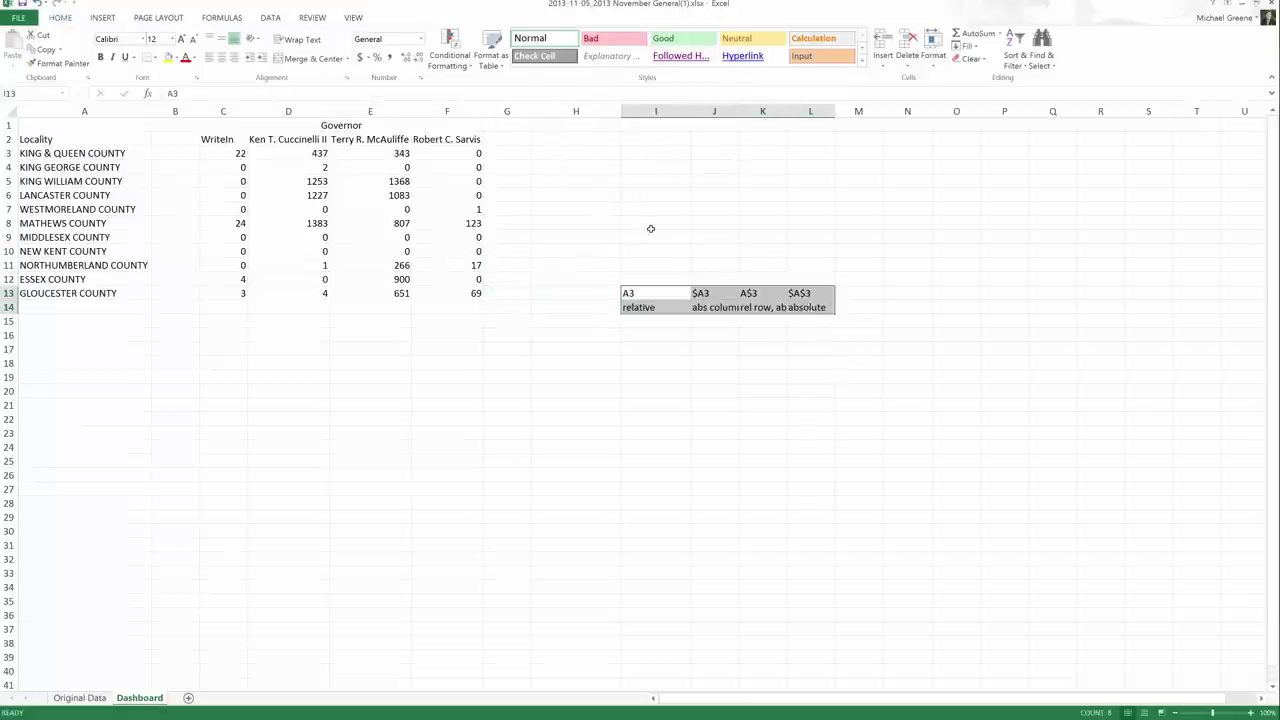
double_click(738, 111)
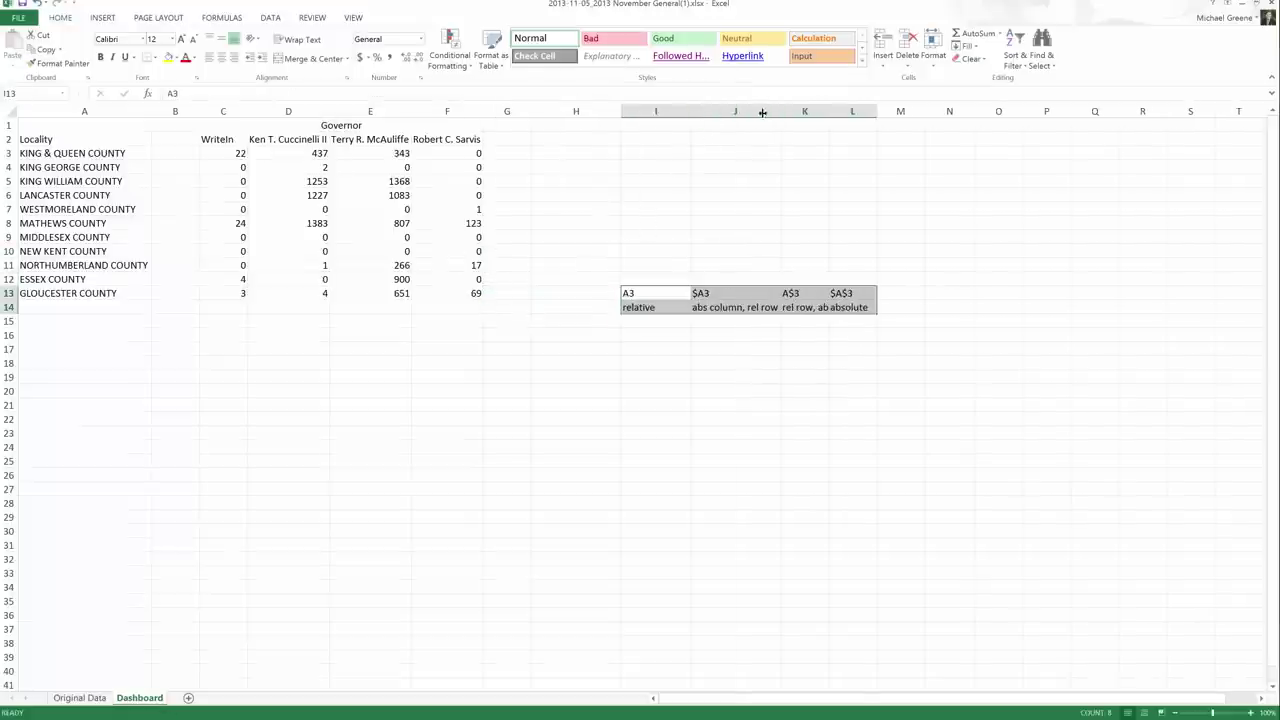
double_click(828, 112)
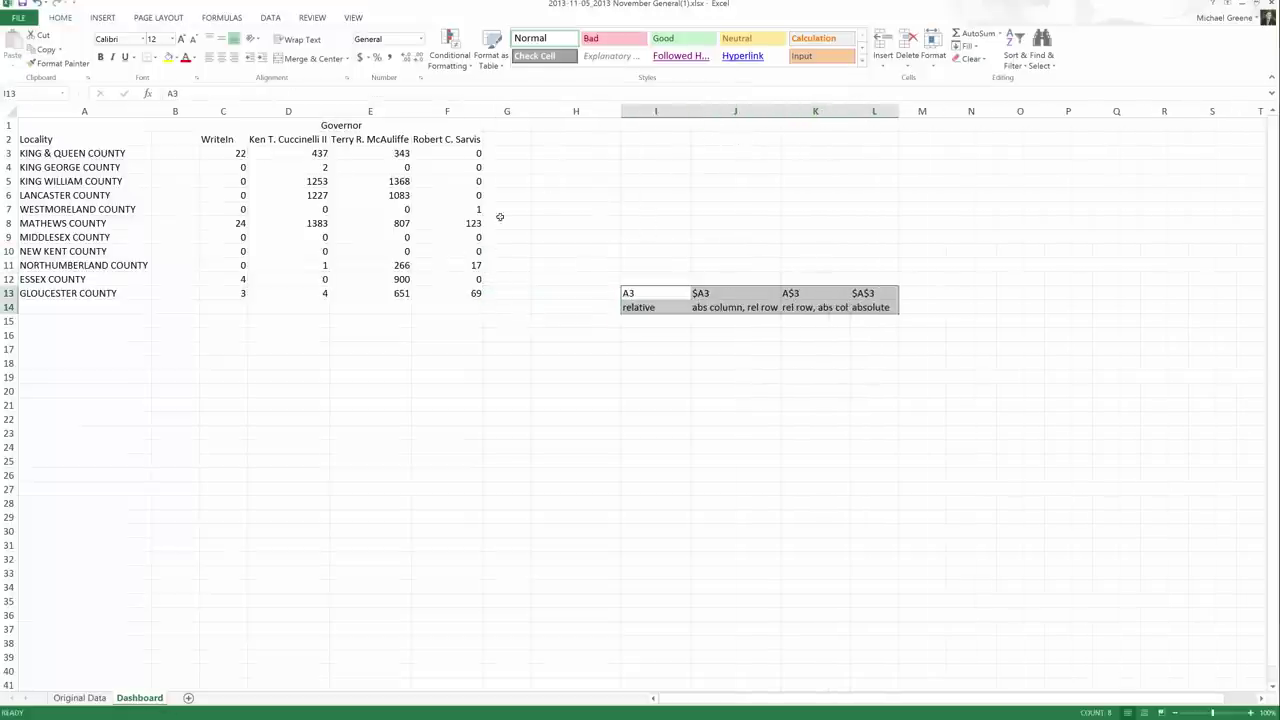
Step: Check the SUMIFS references in C4, D4 and E4, and inspect the highlighted source cells of the D5 formula
click(238, 168)
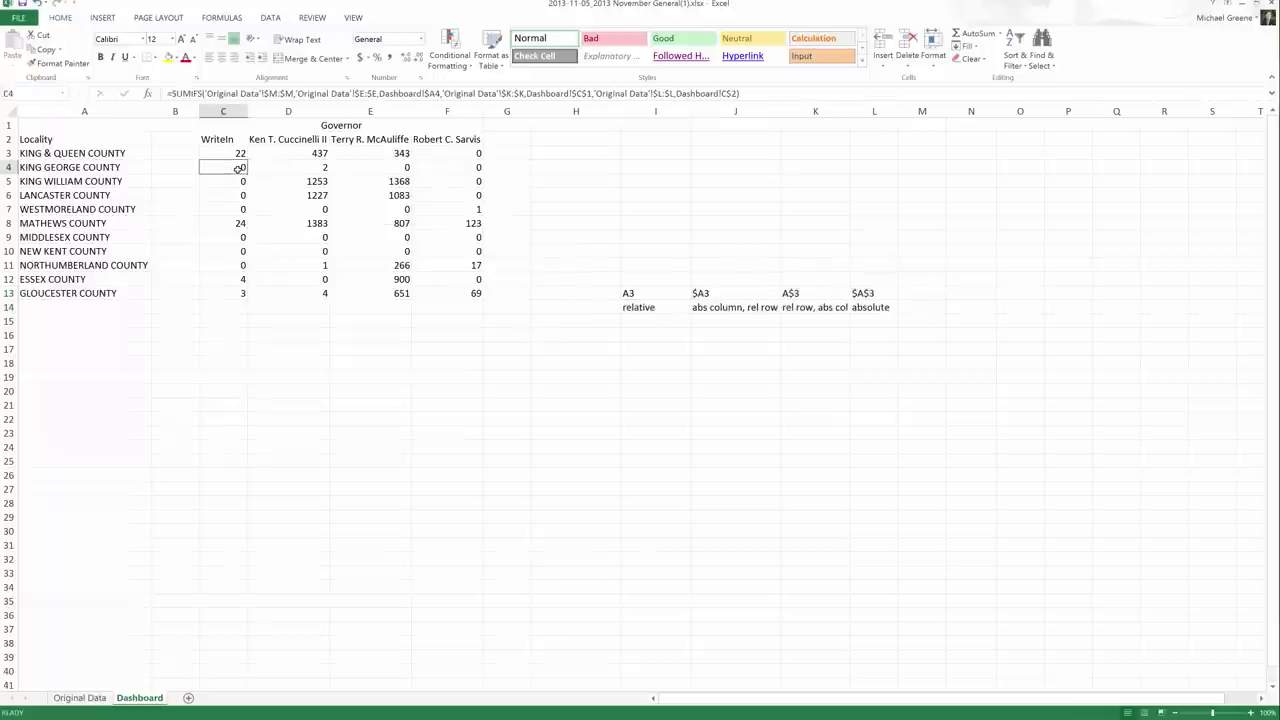
click(376, 168)
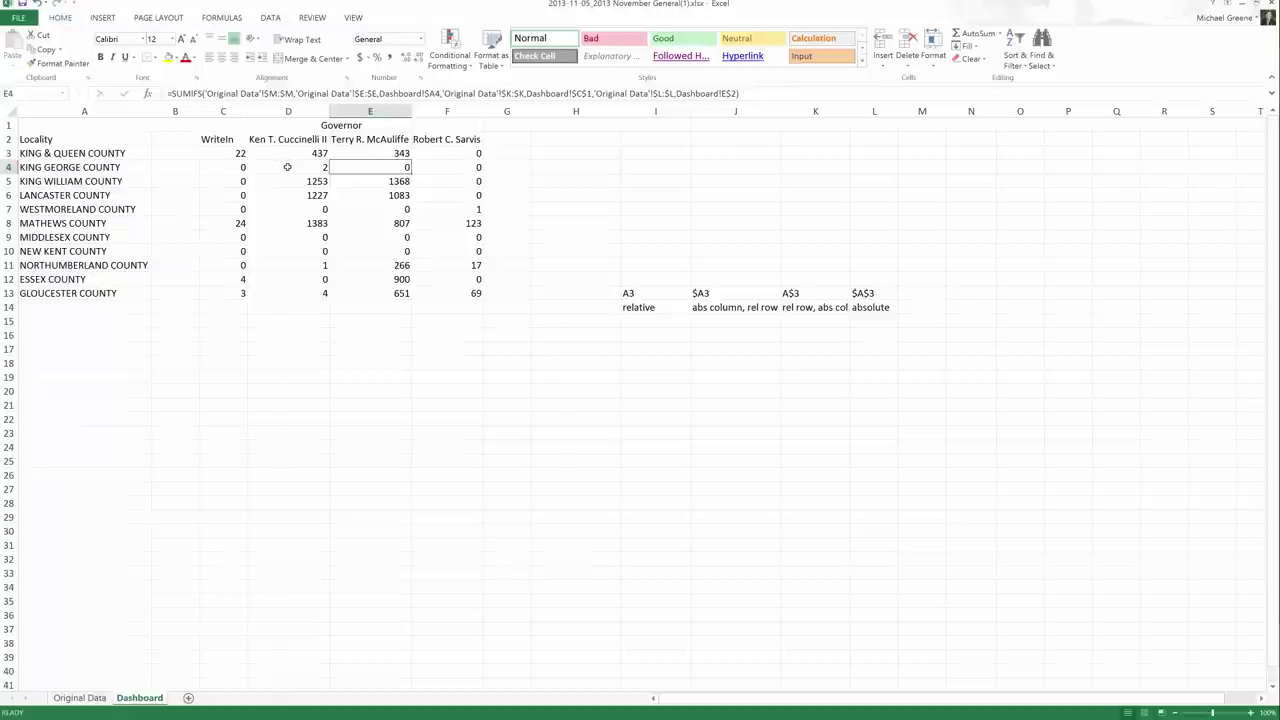
click(309, 167)
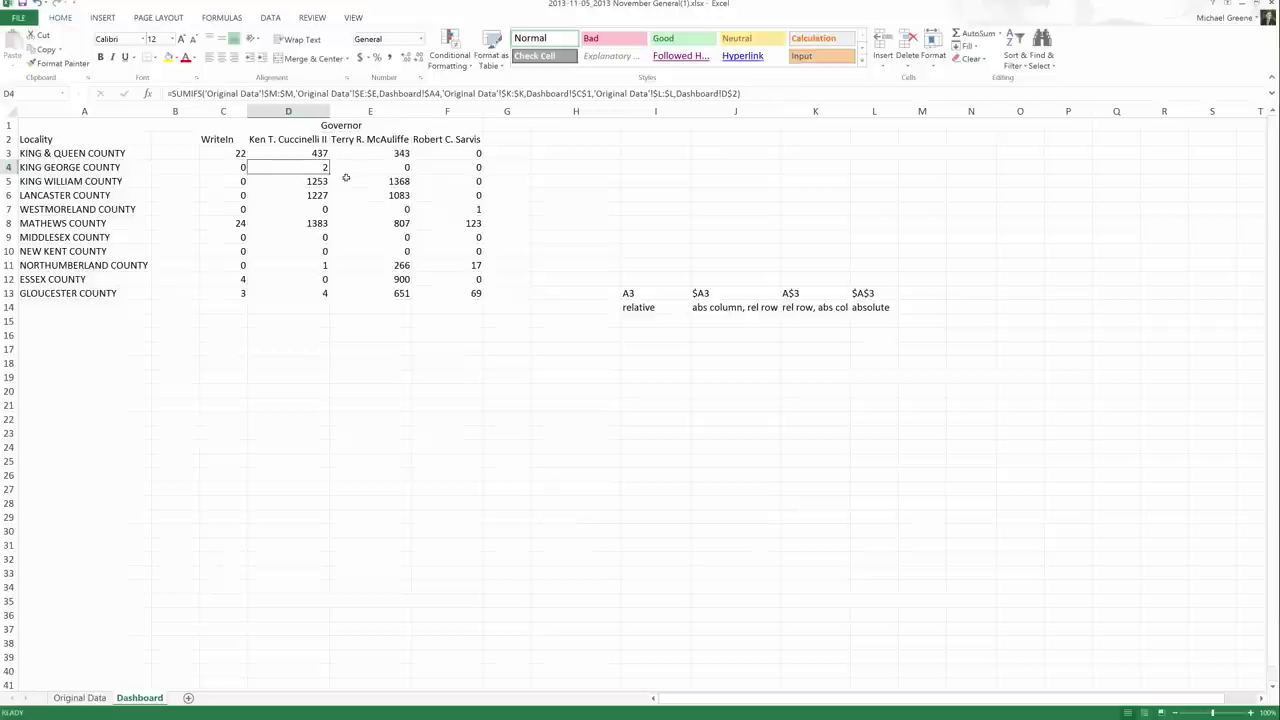
click(383, 165)
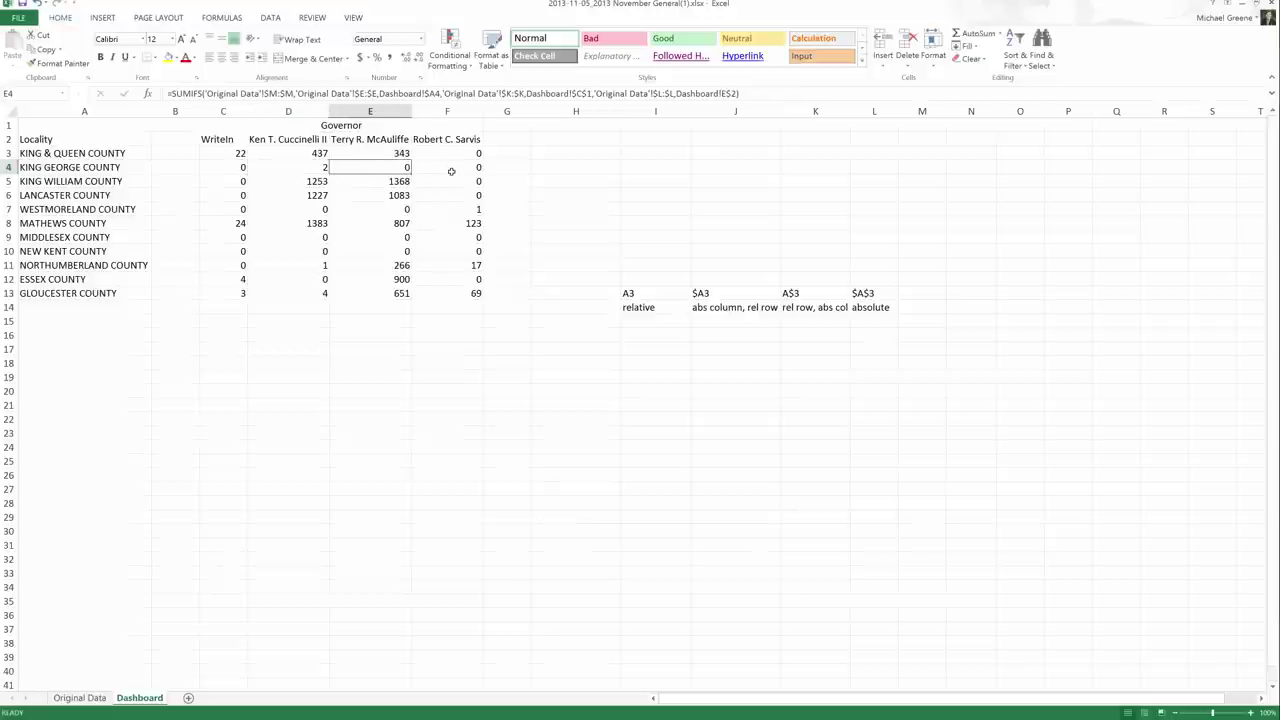
double_click(318, 182)
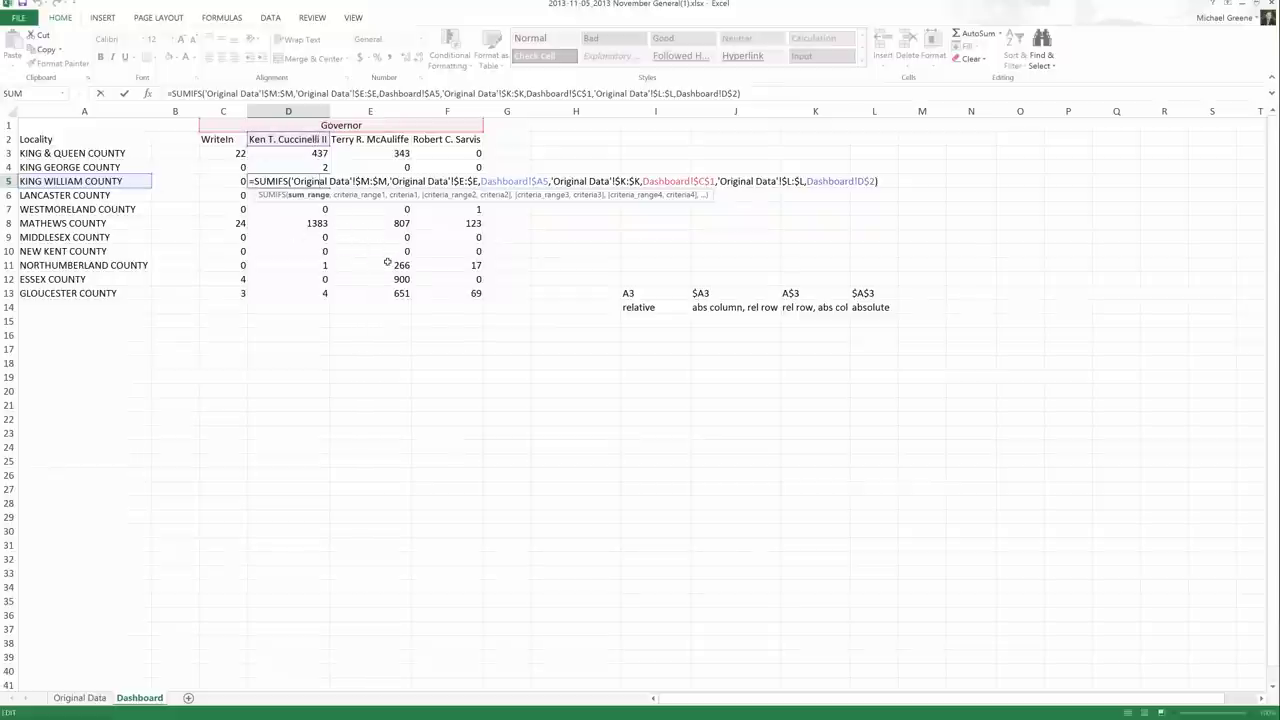
key(Return)
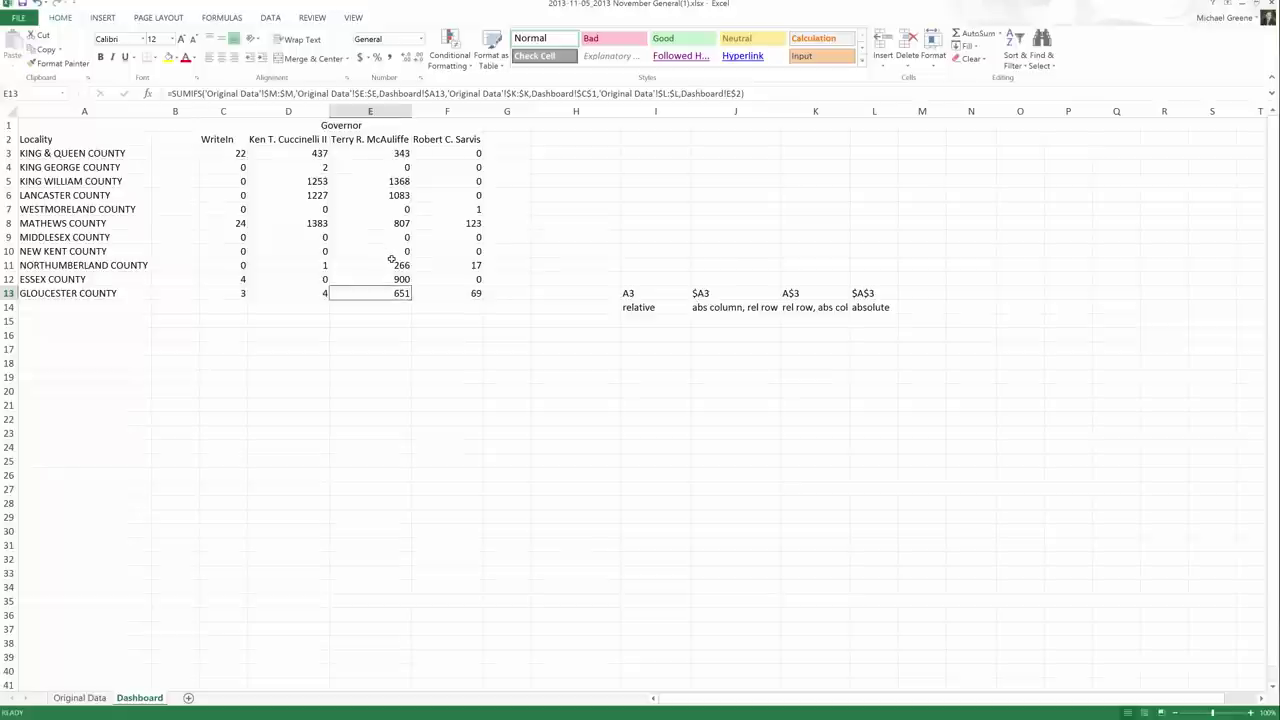
Step: Inspect which locality, office and candidate cells the formulas in E10, E12 and F11 refer to
double_click(392, 251)
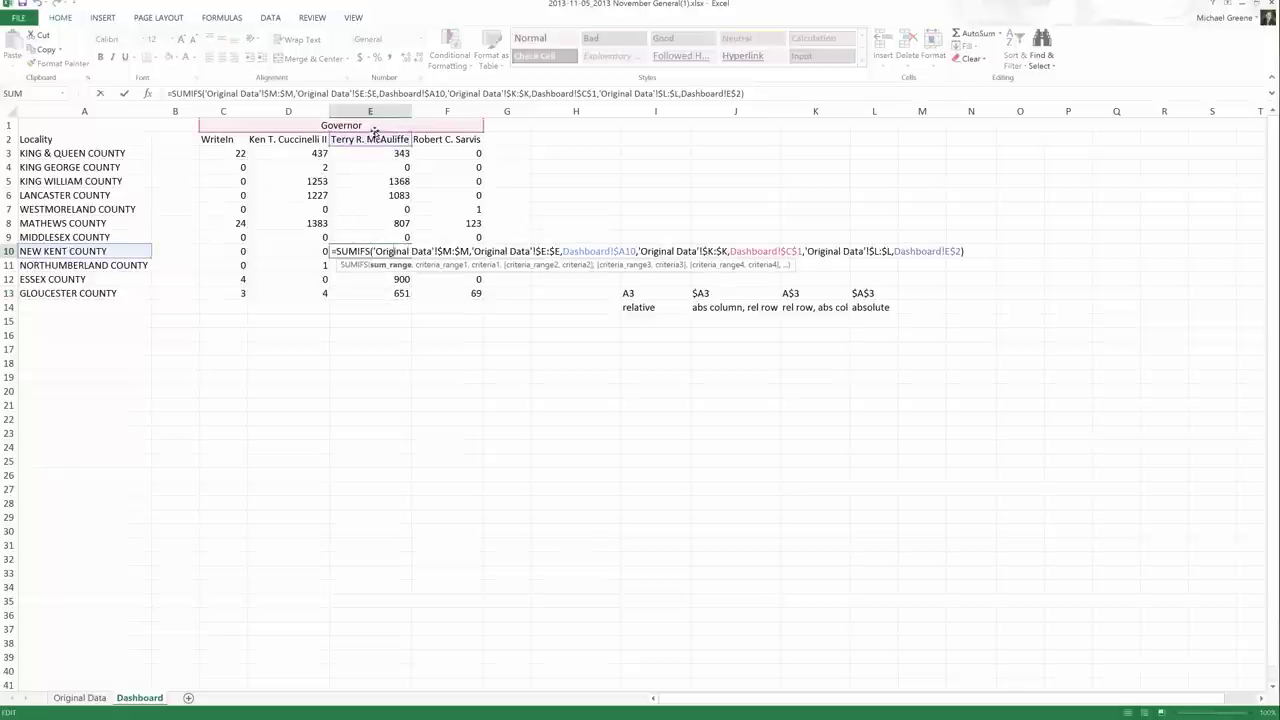
key(Escape)
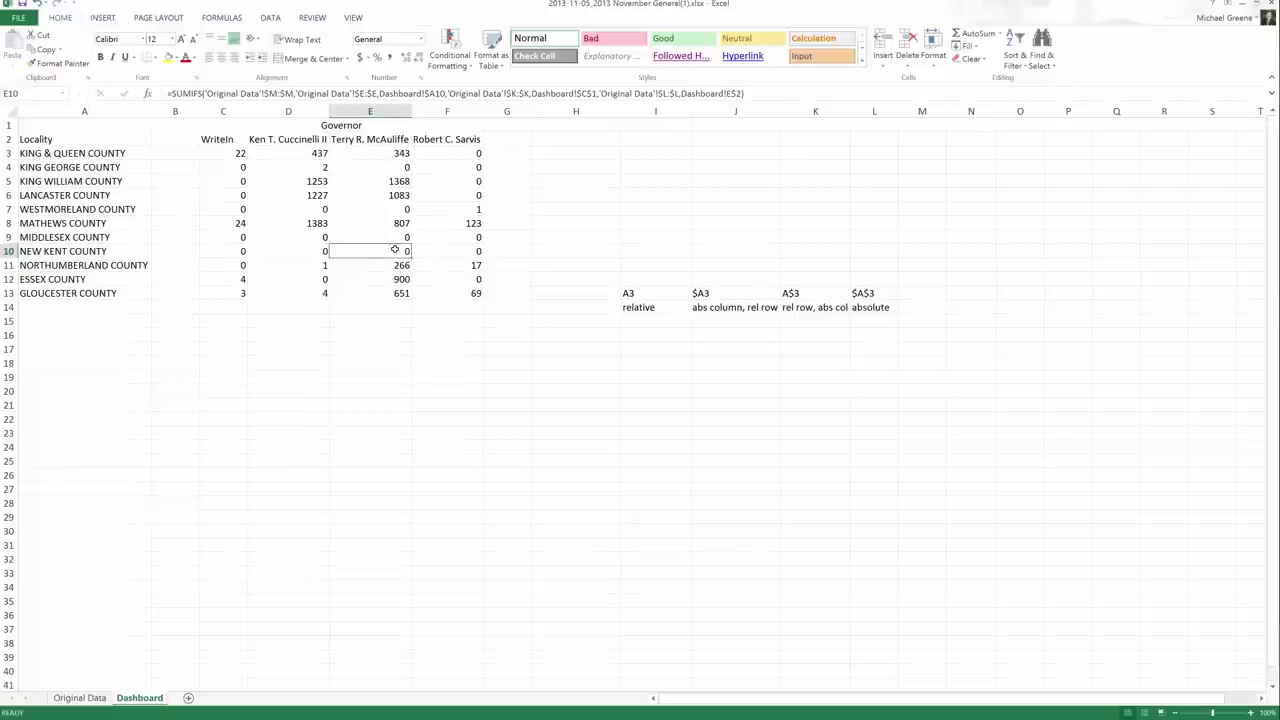
double_click(393, 279)
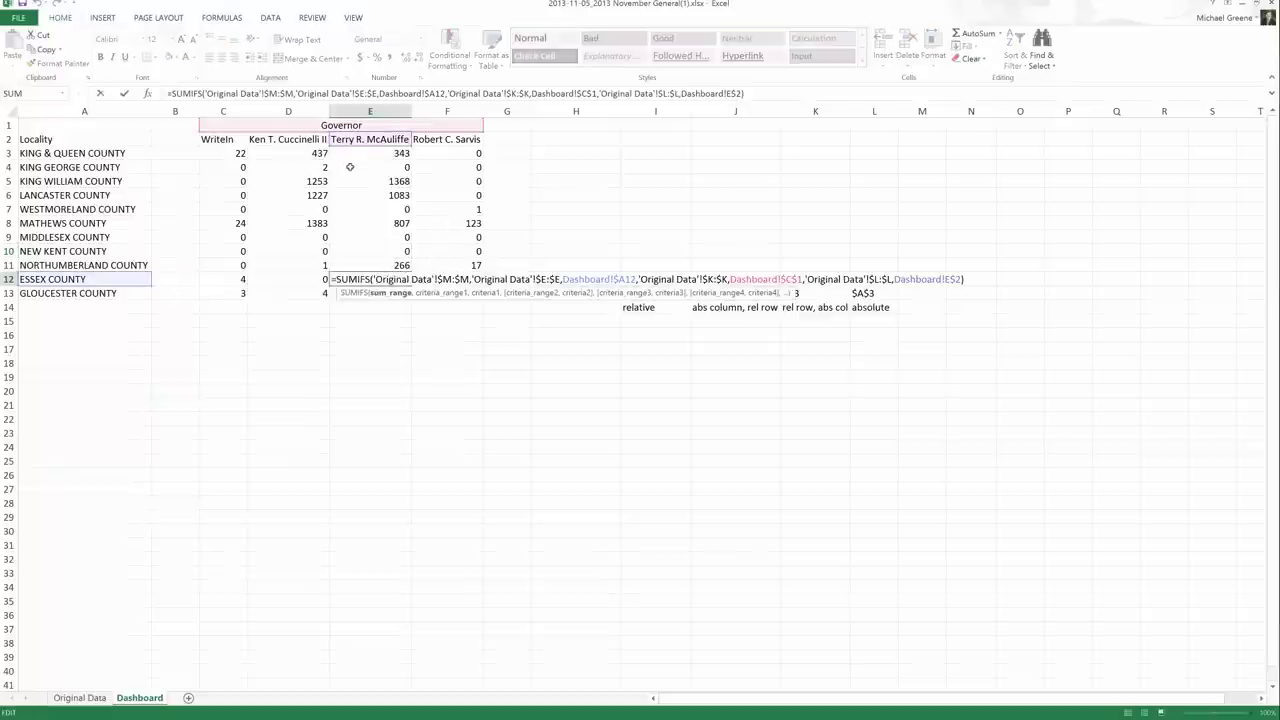
key(Escape)
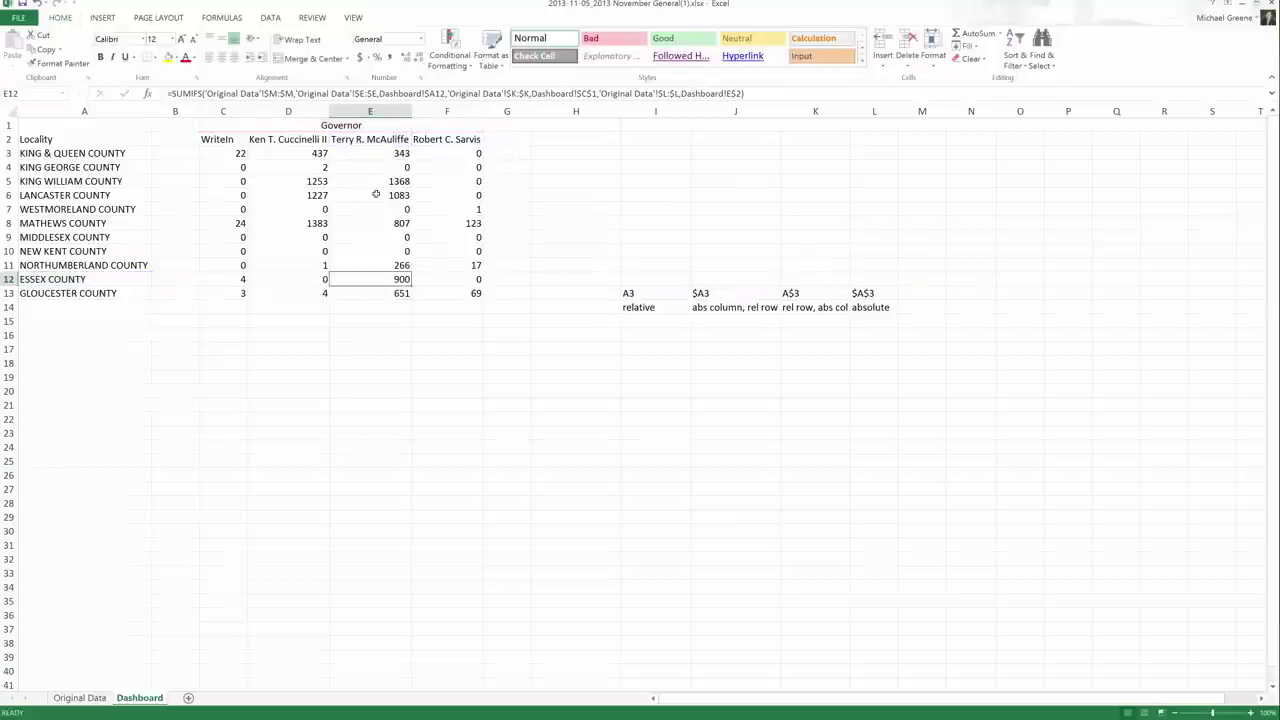
click(452, 265)
double_click(452, 265)
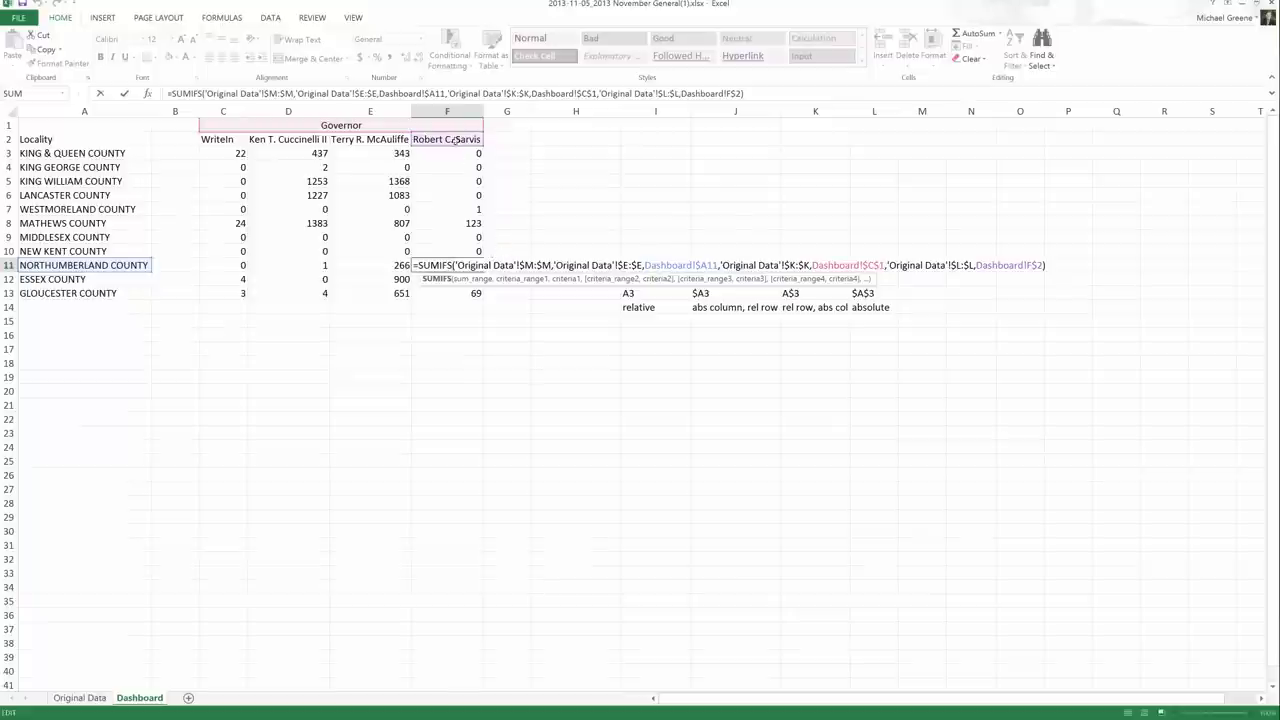
Step: Examine the blank cells beyond the candidate headings and below the locality list, and compare the formulas in C3 and F13
drag(498, 142, 833, 140)
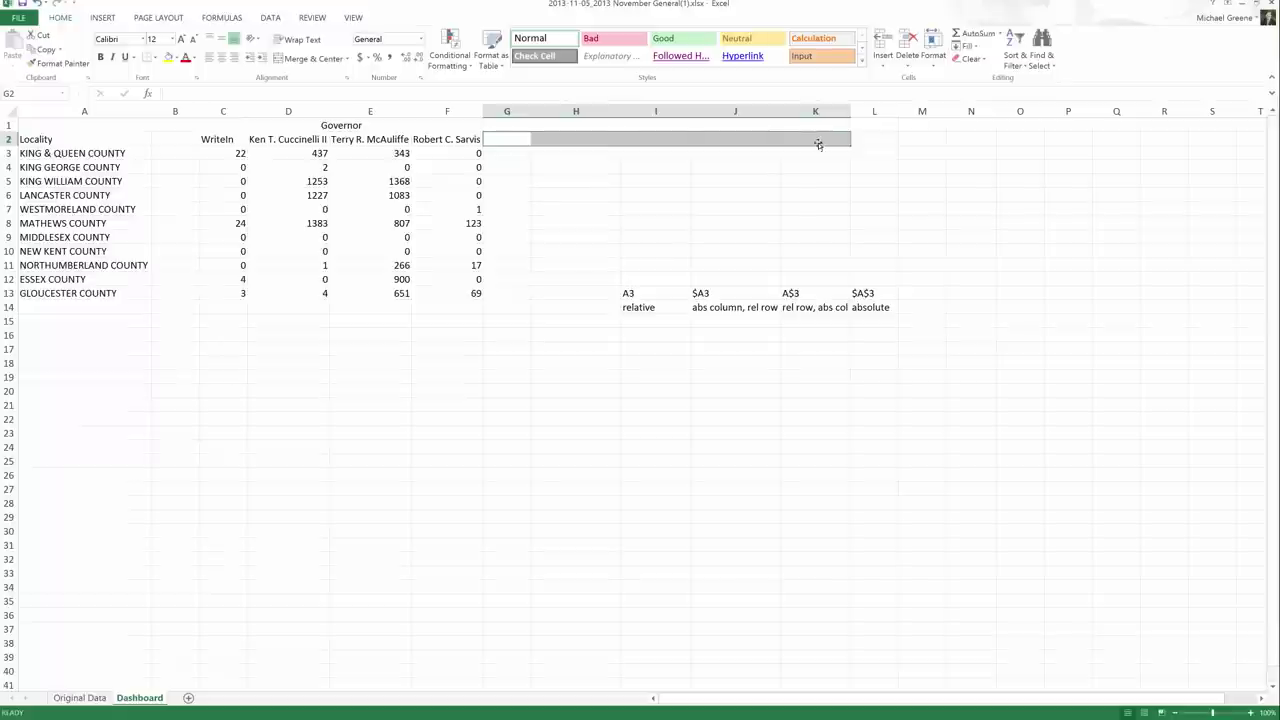
key(ctrl+z)
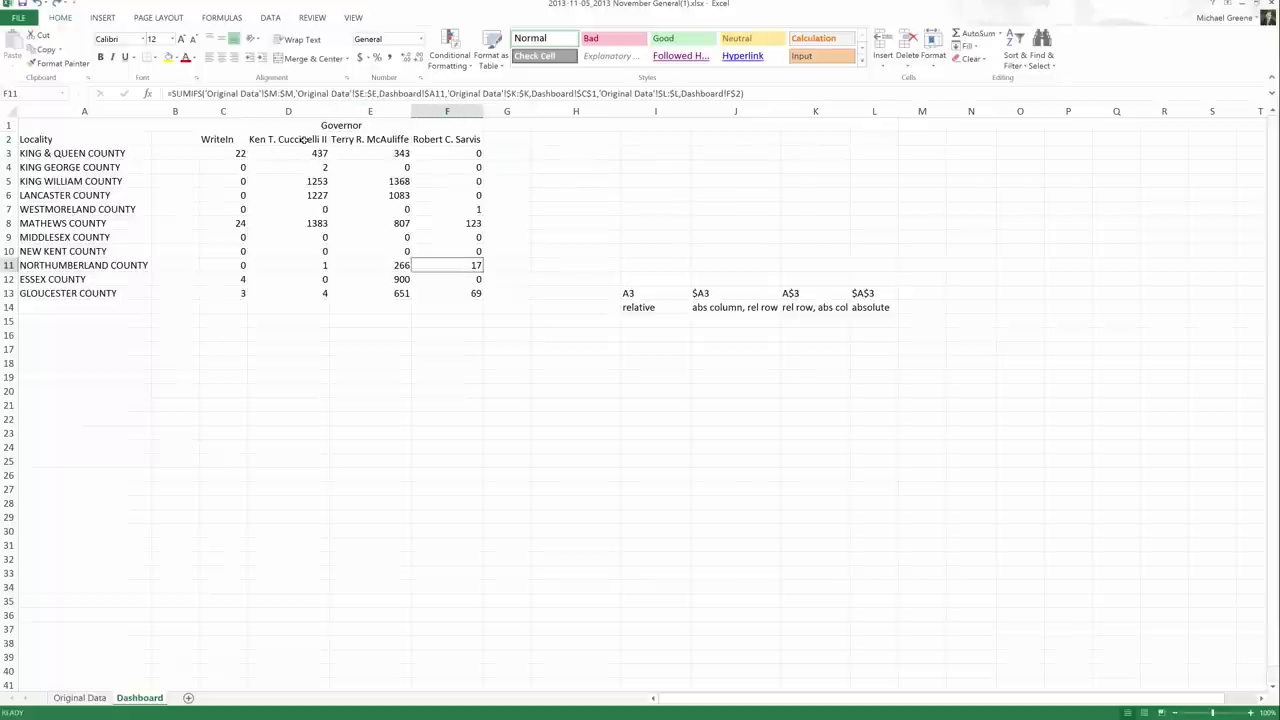
drag(498, 125, 740, 121)
drag(498, 139, 778, 139)
drag(57, 303, 90, 517)
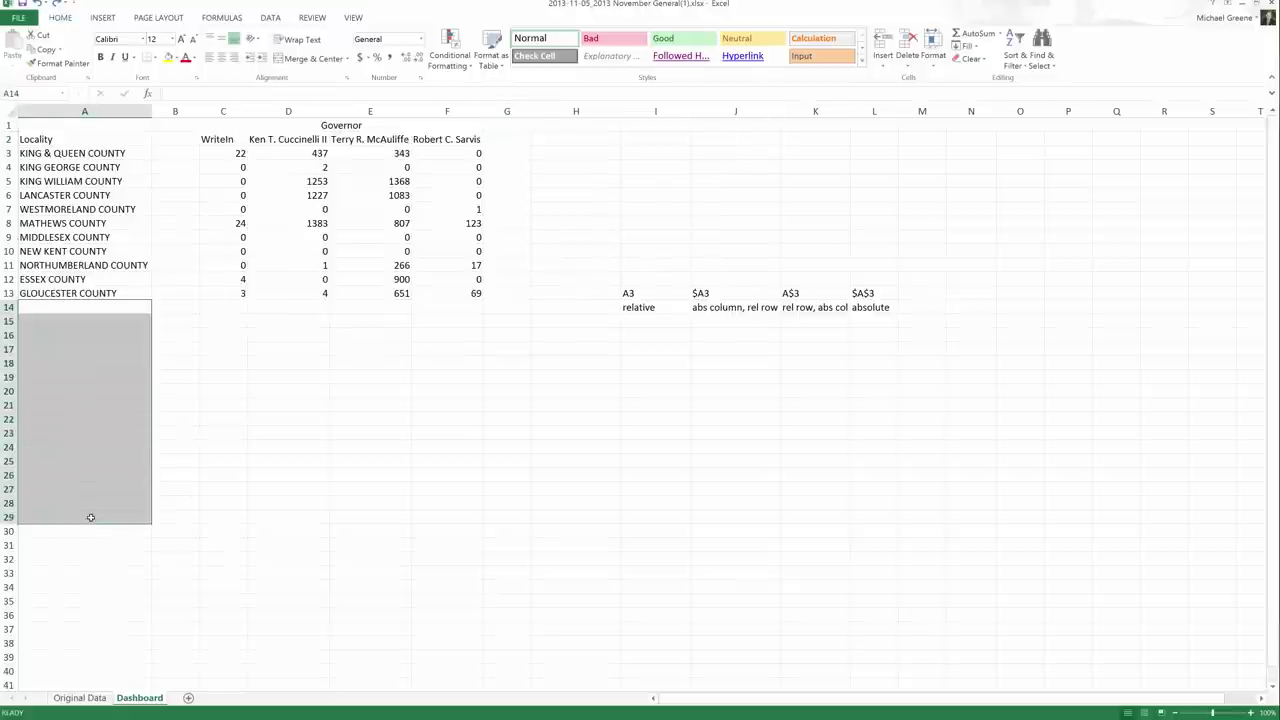
click(229, 151)
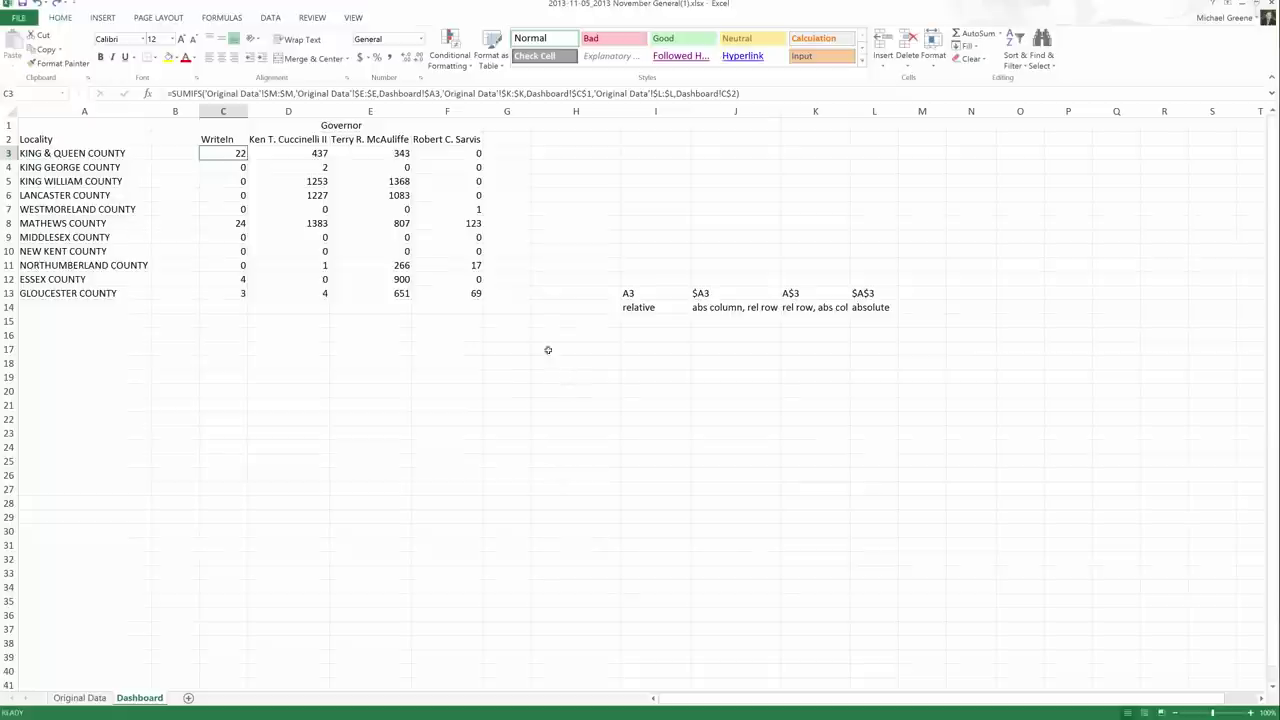
click(455, 294)
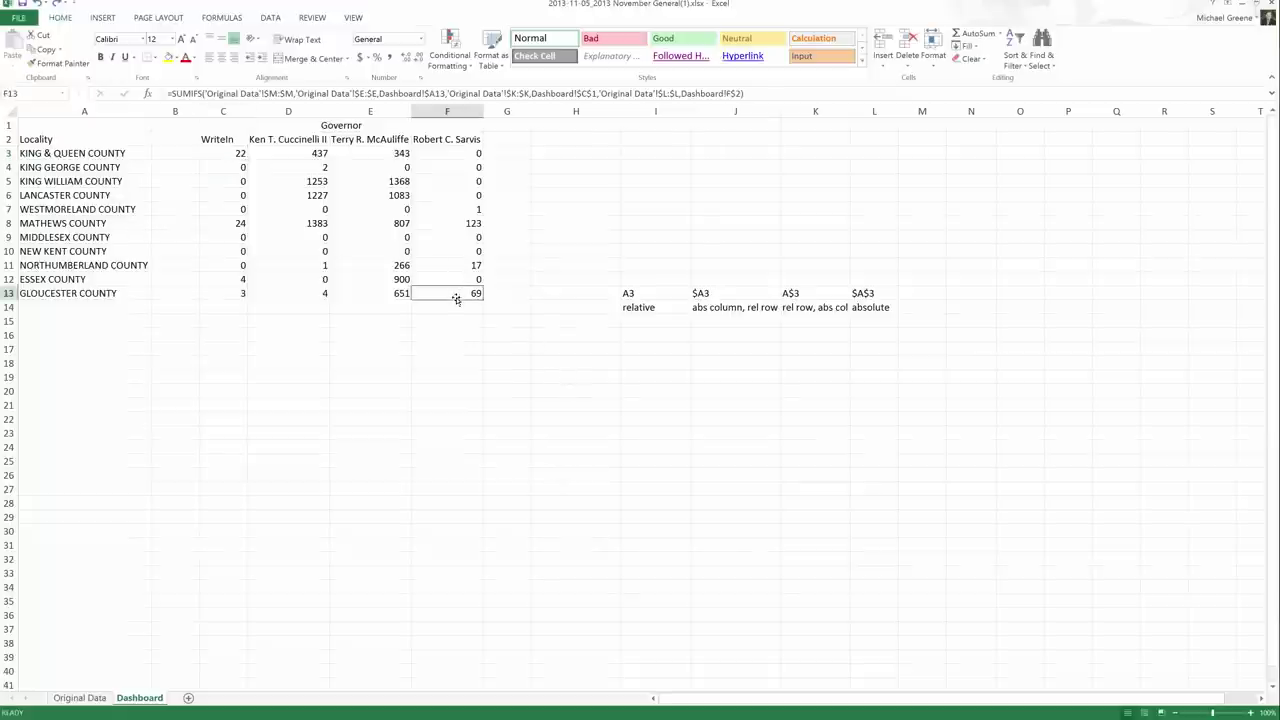